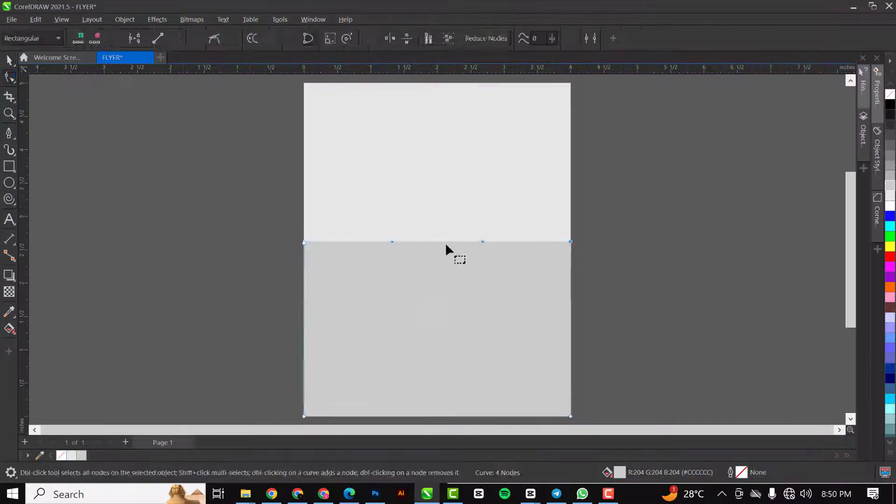
{"action": "left_click_drag", "start_coordinate": [447, 243], "coordinate": [438, 234]}
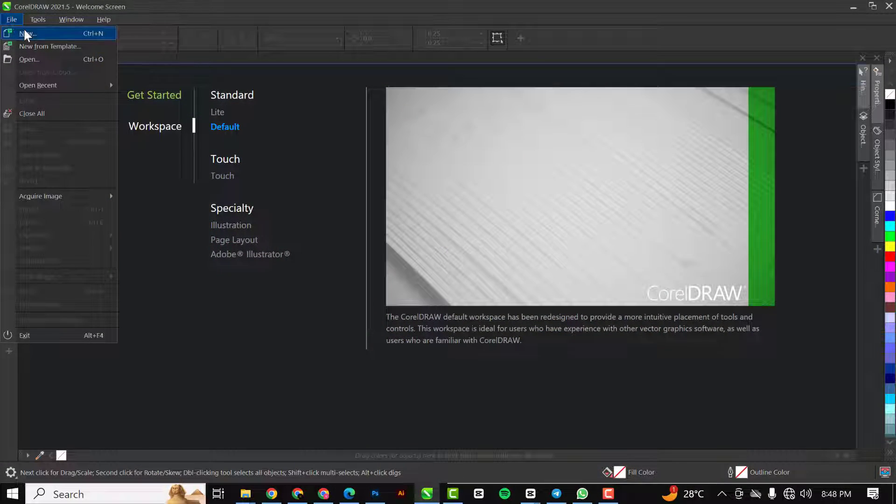
- Create a new portrait 4 × 5 inch RGB document at 300 dpi, named FLYER
{"action": "left_click", "coordinate": [24, 29]}
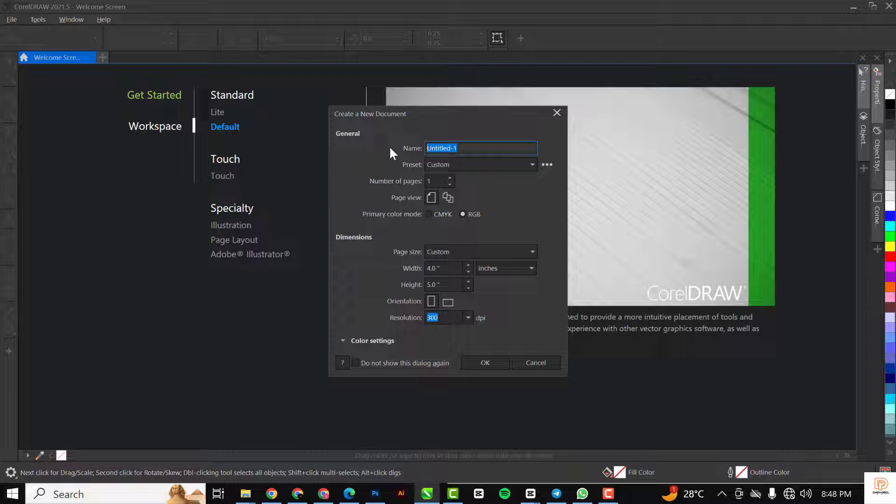
{"action": "type", "text": "FLYER"}
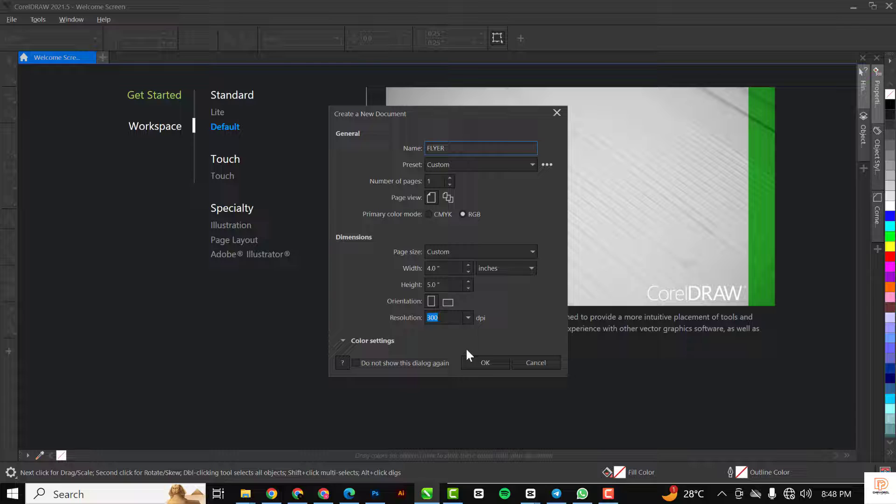
{"action": "left_click", "coordinate": [486, 362]}
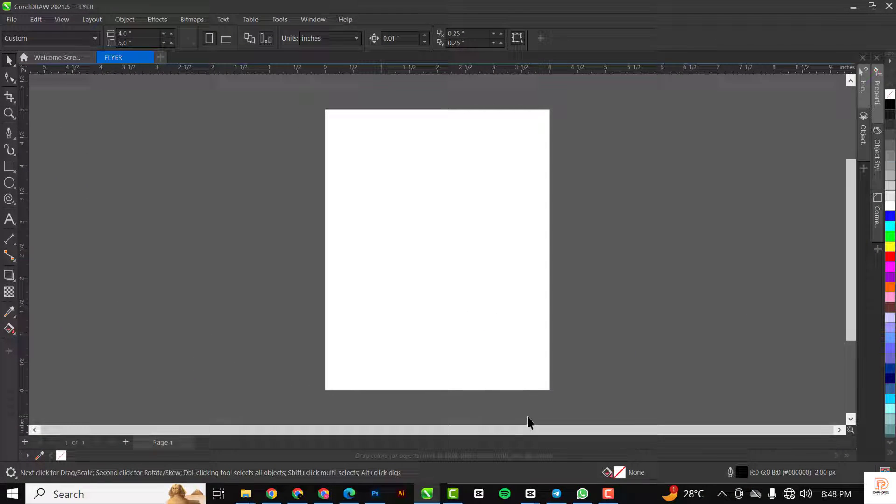
- Create a page-sized rectangle filled with 10% Black (#E6E6E6) and without an outline
{"action": "double_click", "coordinate": [11, 166]}
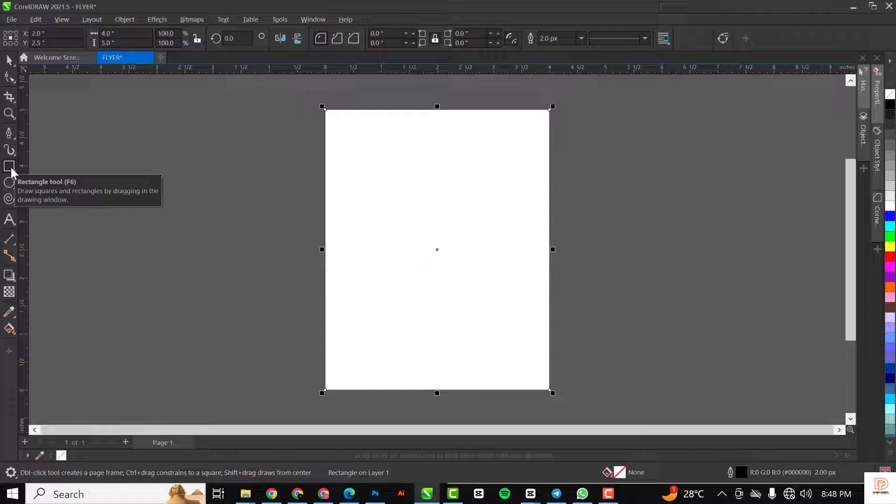
{"action": "key", "text": "shift+F4"}
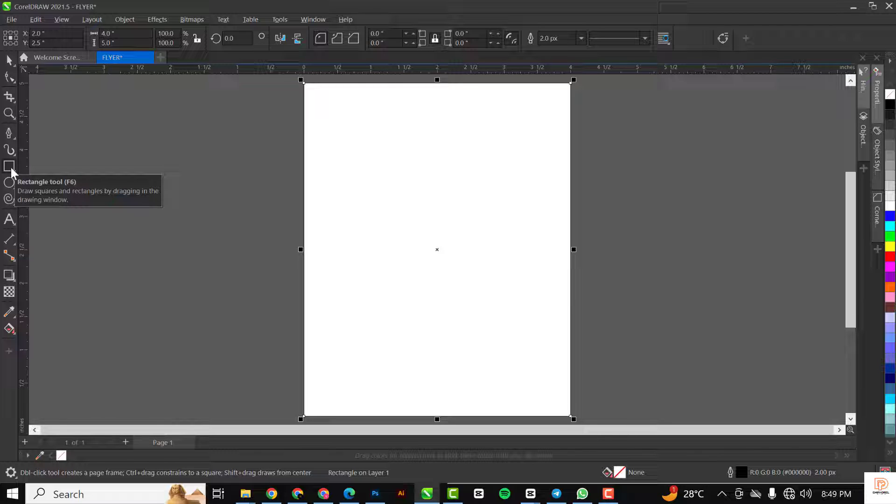
{"action": "left_click", "coordinate": [9, 60]}
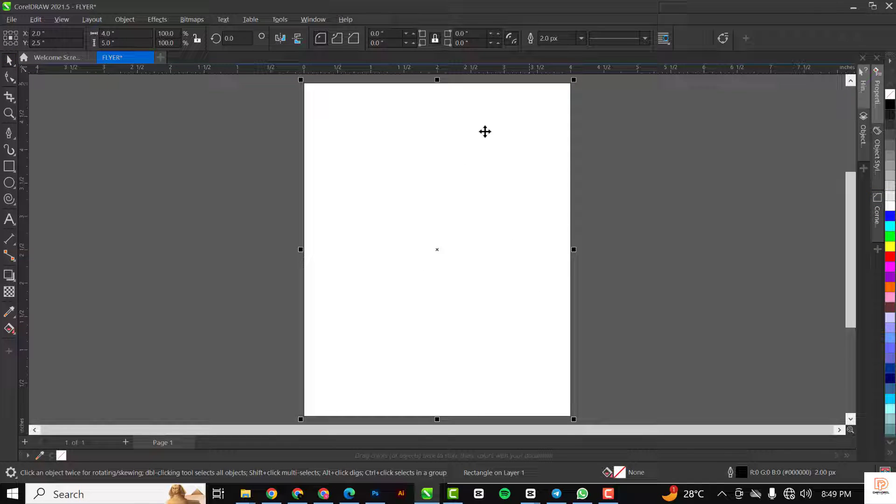
{"action": "left_click", "coordinate": [890, 201]}
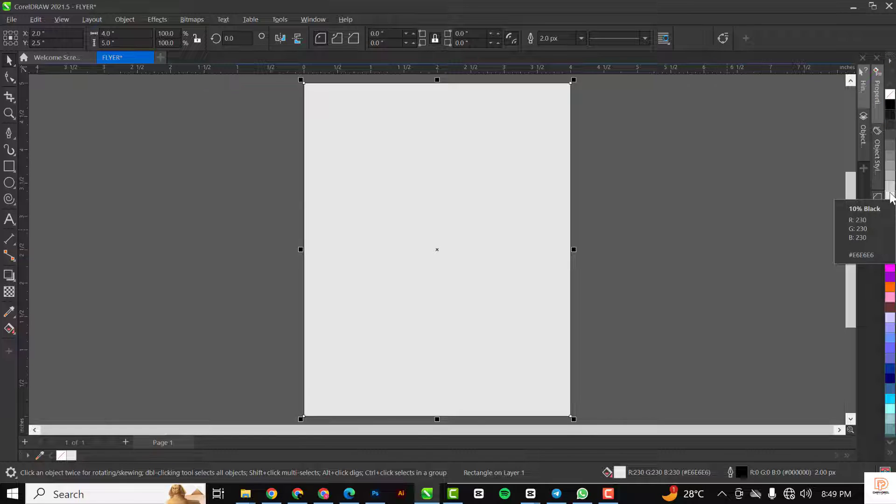
{"action": "right_click", "coordinate": [891, 94]}
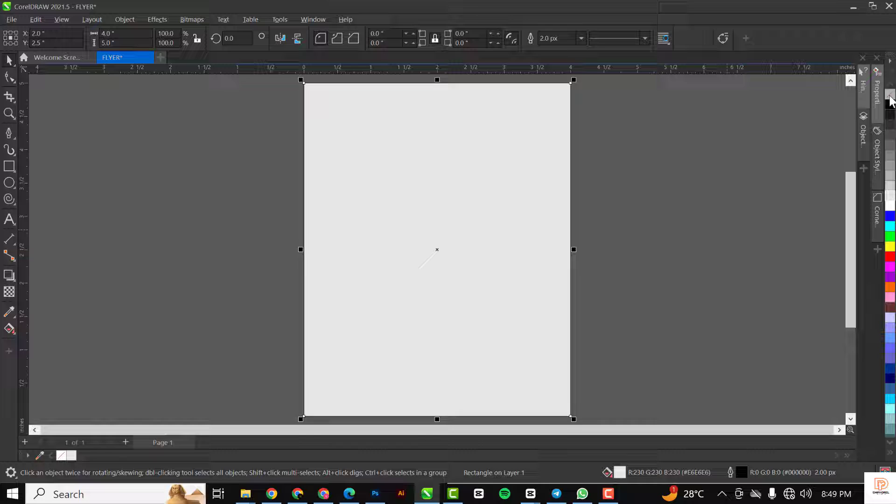
{"action": "left_click", "coordinate": [245, 256]}
{"action": "left_click", "coordinate": [401, 236]}
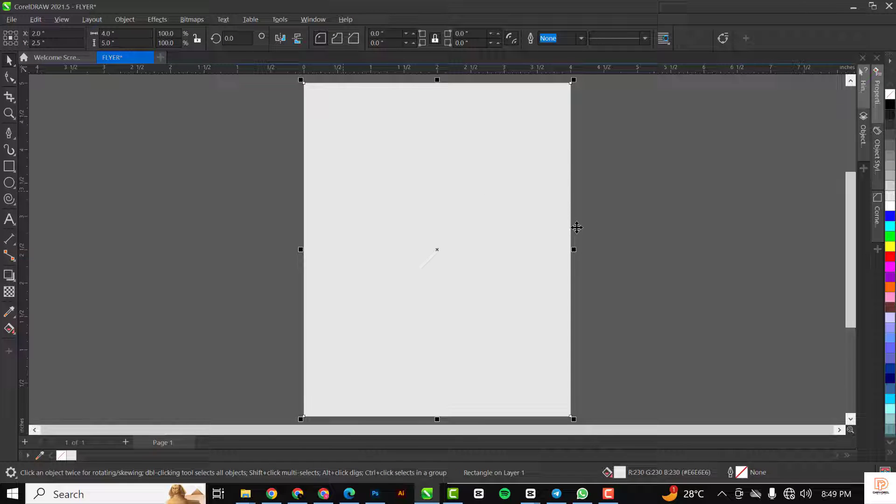
{"action": "left_click_drag", "start_coordinate": [430, 166], "coordinate": [638, 192]}
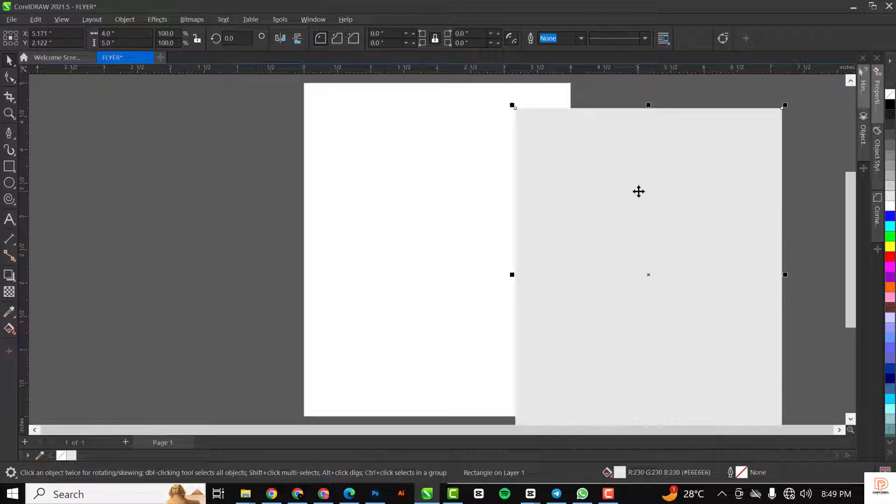
{"action": "key", "text": "ctrl+z"}
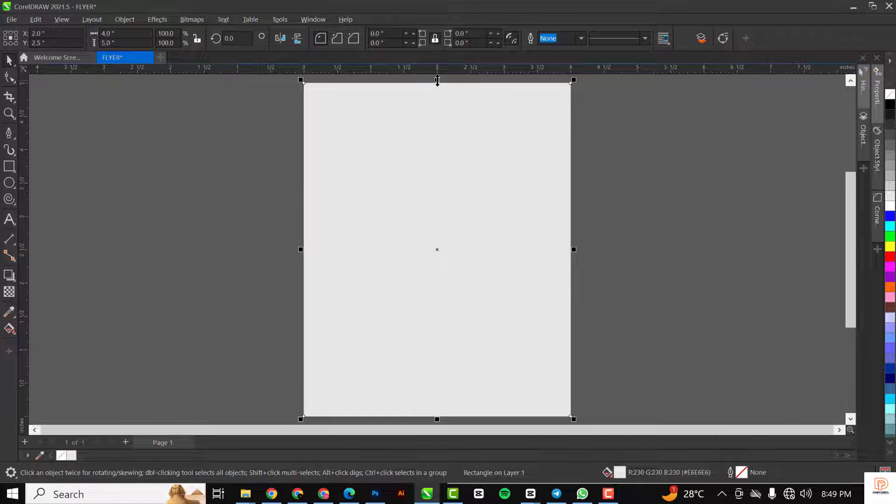
- Duplicate the page rectangle, lowering the copy's top edge to about 2.62 inches tall, and fill the copy with grey #CCCCCC
{"action": "left_click_drag", "start_coordinate": [437, 80], "coordinate": [460, 239]}
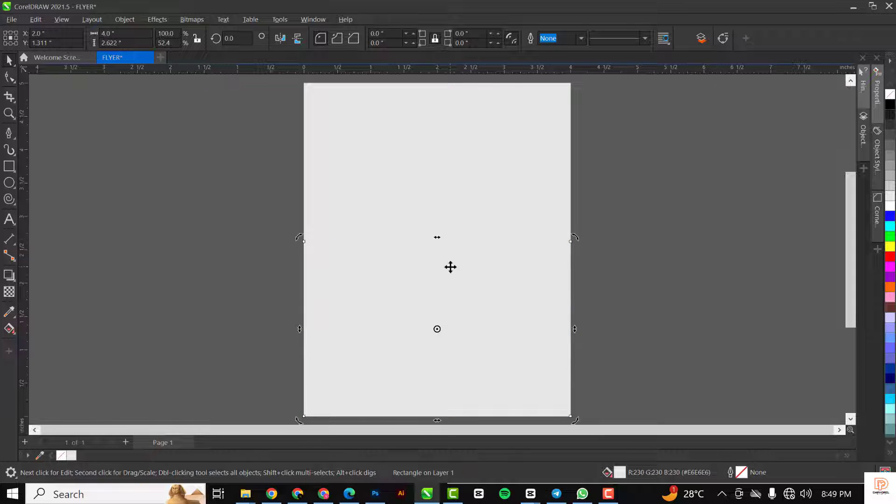
{"action": "left_click", "coordinate": [891, 187]}
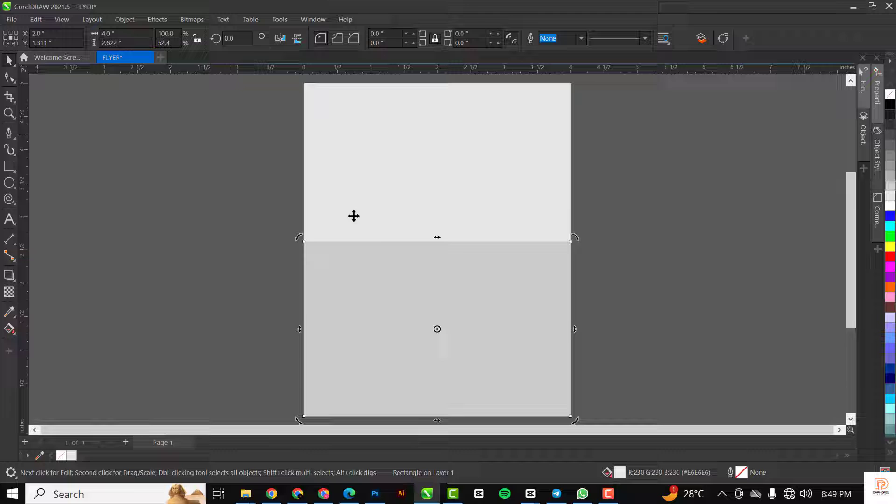
{"action": "left_click", "coordinate": [377, 300]}
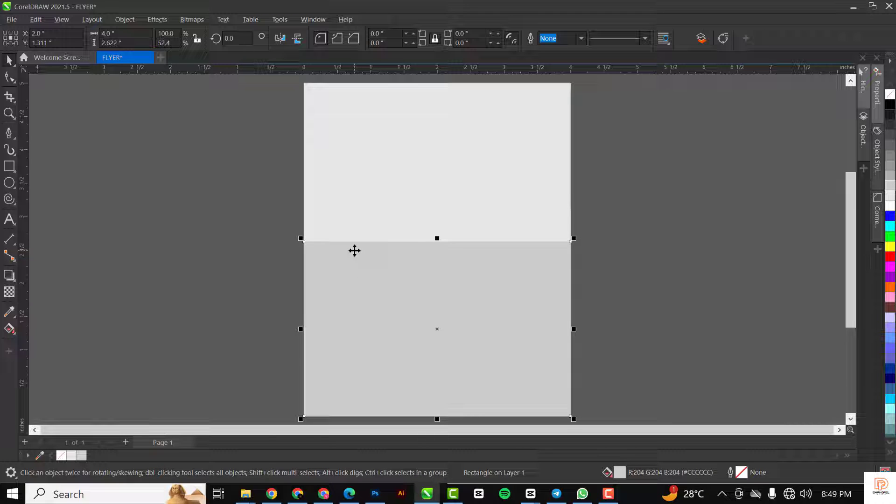
{"action": "key", "text": "XF86MonBrightnessUp"}
{"action": "key", "text": "XF86MonBrightnessUp"}
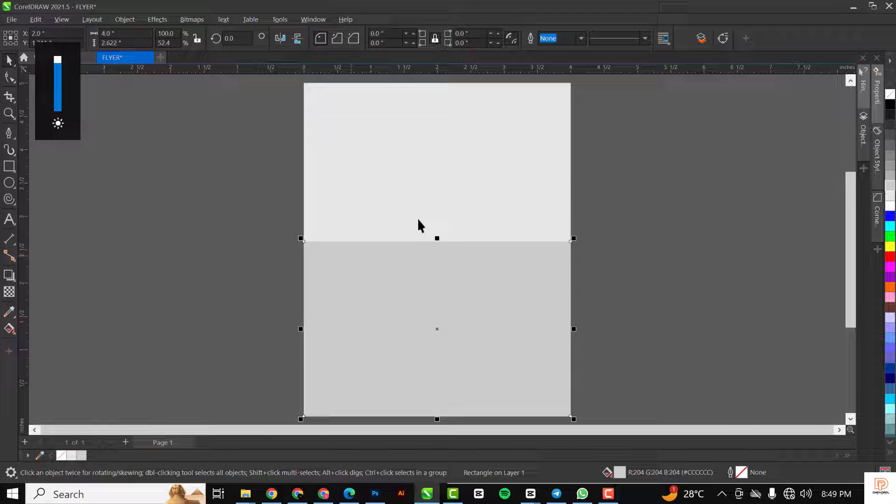
{"action": "left_click", "coordinate": [424, 329]}
{"action": "left_click", "coordinate": [381, 201]}
{"action": "left_click", "coordinate": [411, 314]}
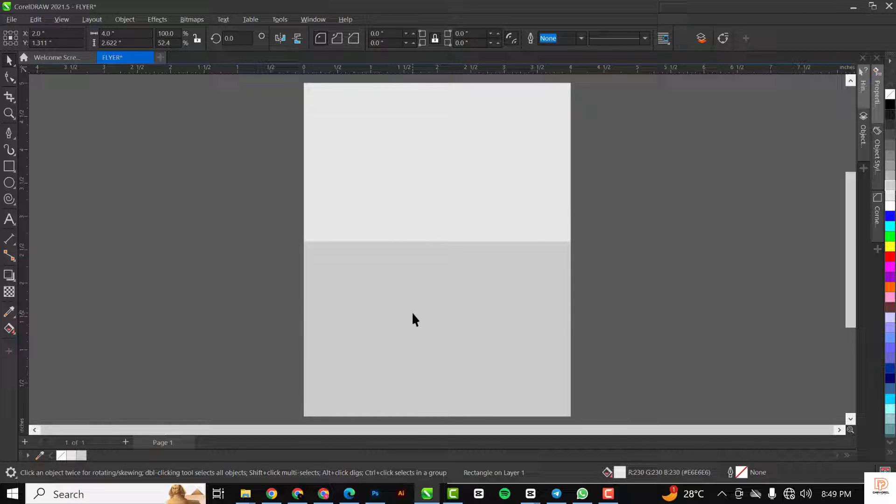
{"action": "left_click", "coordinate": [424, 125]}
{"action": "left_click", "coordinate": [420, 310]}
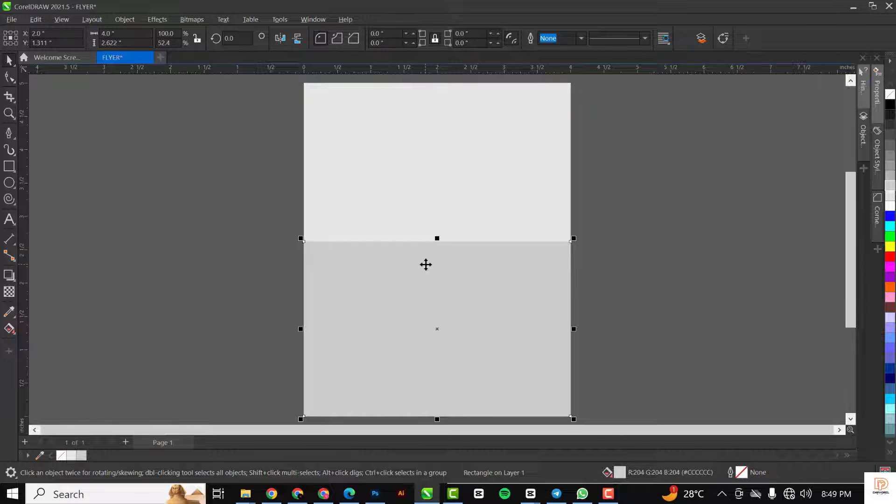
{"action": "left_click", "coordinate": [150, 17]}
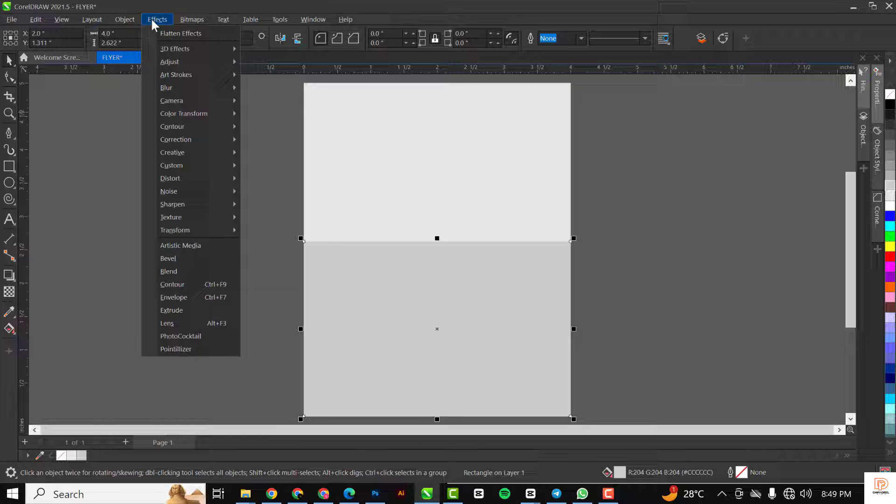
{"action": "mouse_move", "coordinate": [125, 19]}
{"action": "left_click", "coordinate": [360, 391]}
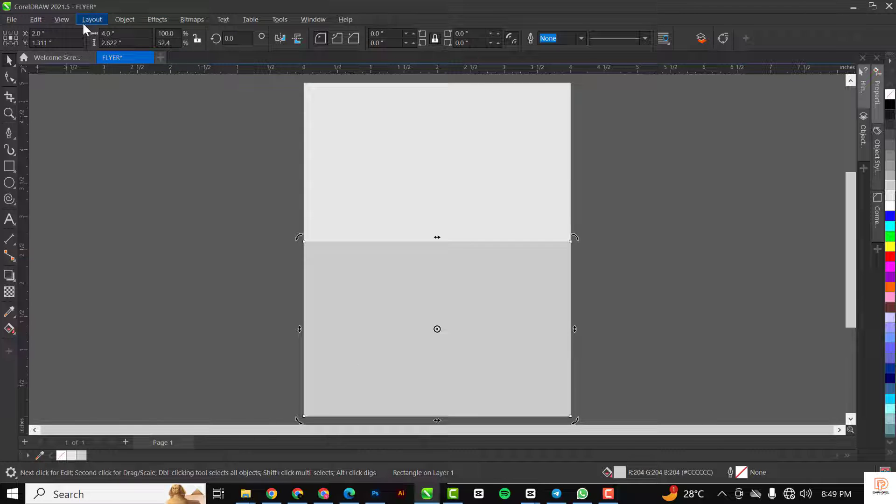
- Convert the lower grey rectangle to curves and change its straight top edge into a curve segment
{"action": "left_click", "coordinate": [130, 18]}
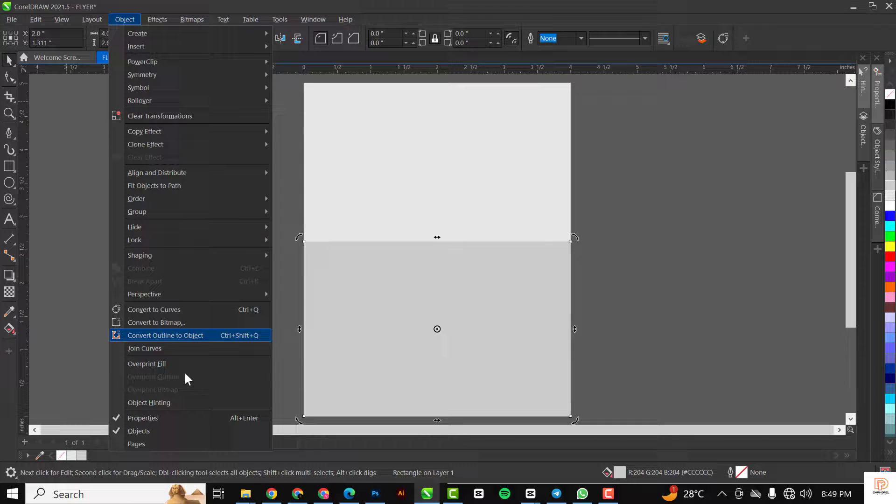
{"action": "left_click", "coordinate": [186, 307]}
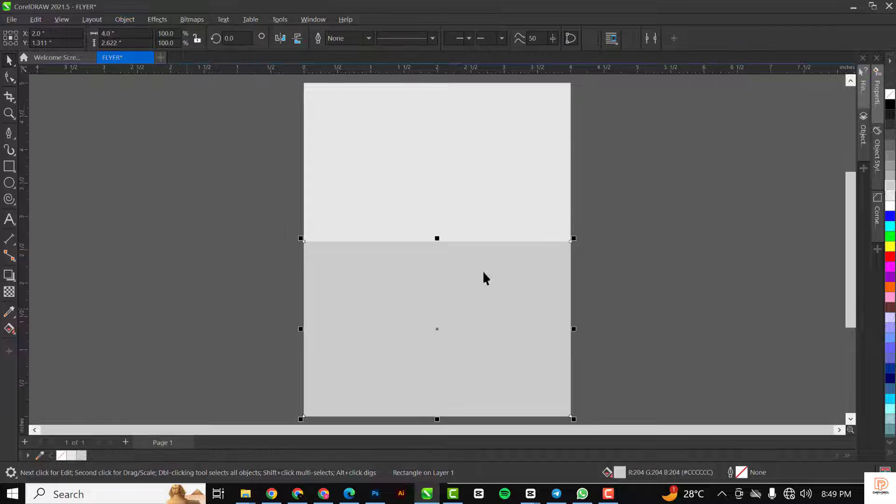
{"action": "left_click", "coordinate": [5, 77]}
{"action": "right_click", "coordinate": [445, 240]}
{"action": "left_click", "coordinate": [430, 241]}
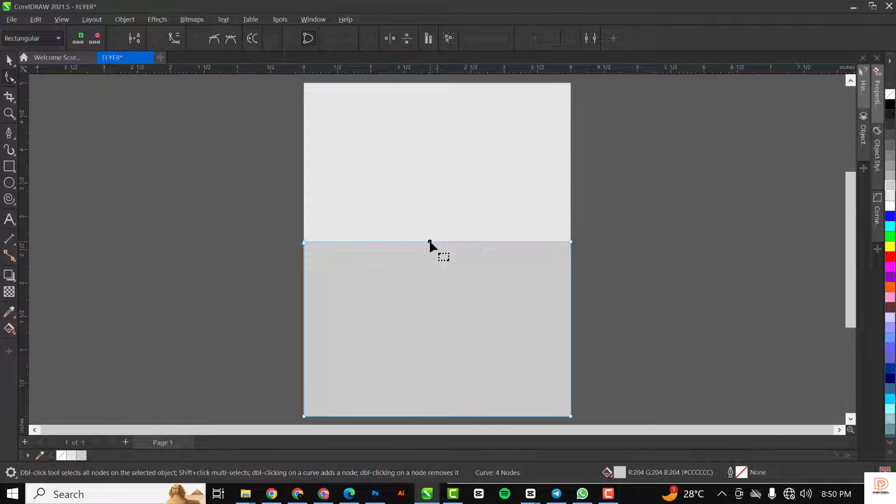
{"action": "right_click", "coordinate": [430, 241]}
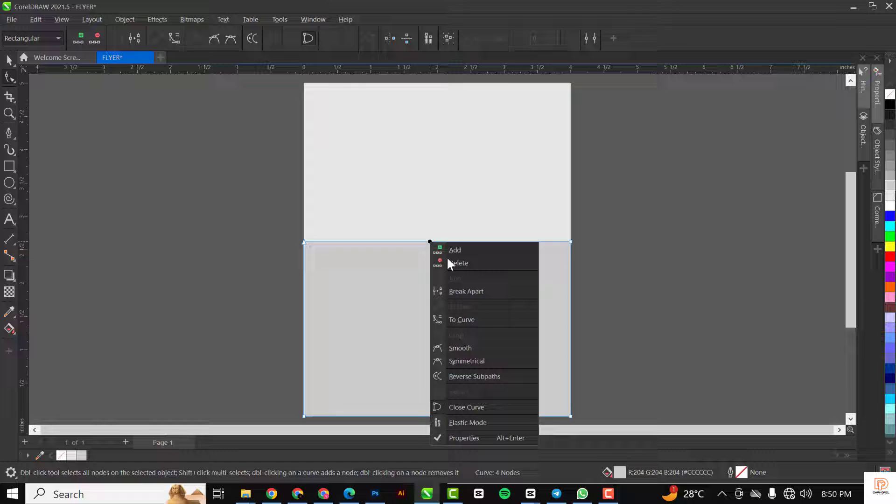
{"action": "left_click", "coordinate": [476, 315]}
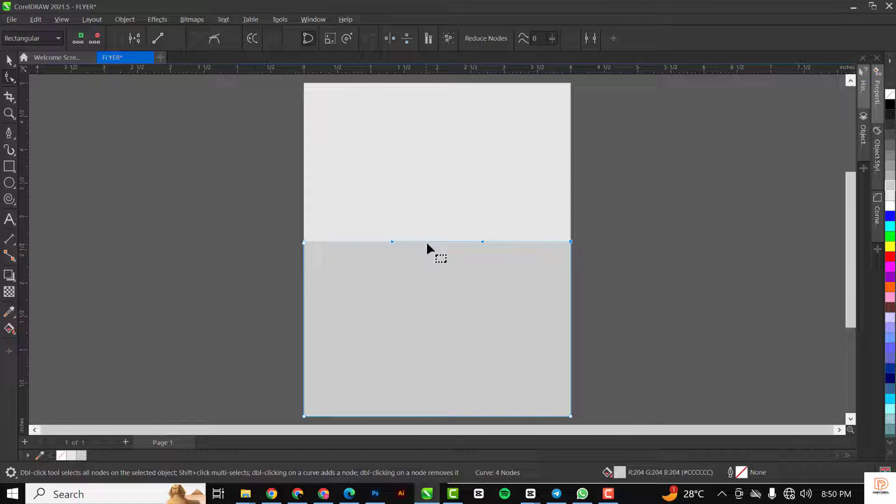
- Bend the lower shape's top edge upward into a shallow arch and shorten the shape to about 2.58 inches tall
{"action": "left_click_drag", "start_coordinate": [436, 242], "coordinate": [440, 218]}
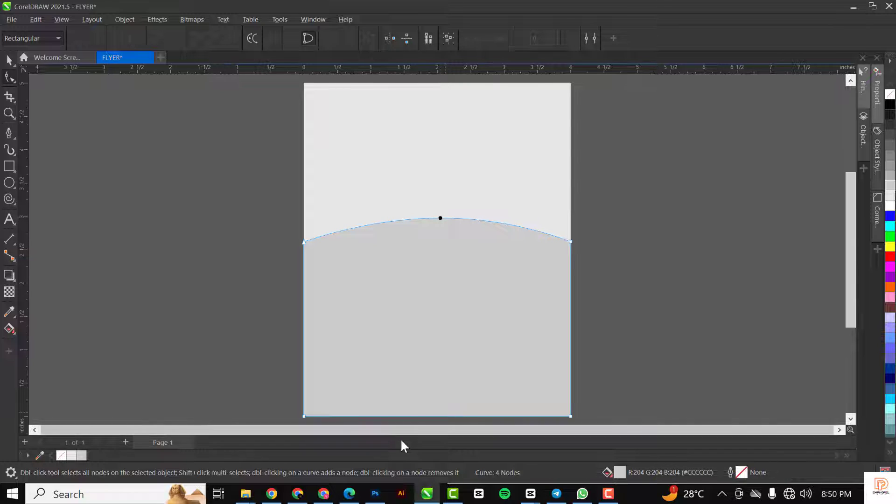
{"action": "key", "text": "space"}
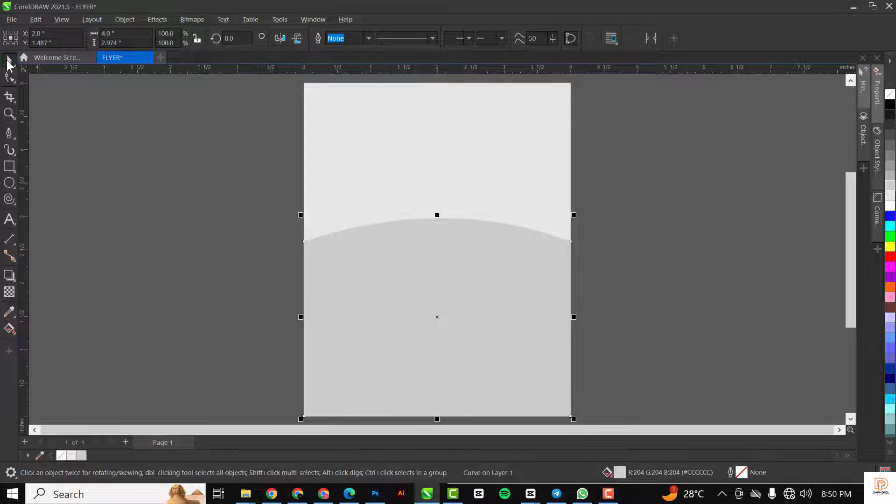
{"action": "left_click_drag", "start_coordinate": [437, 215], "coordinate": [437, 242]}
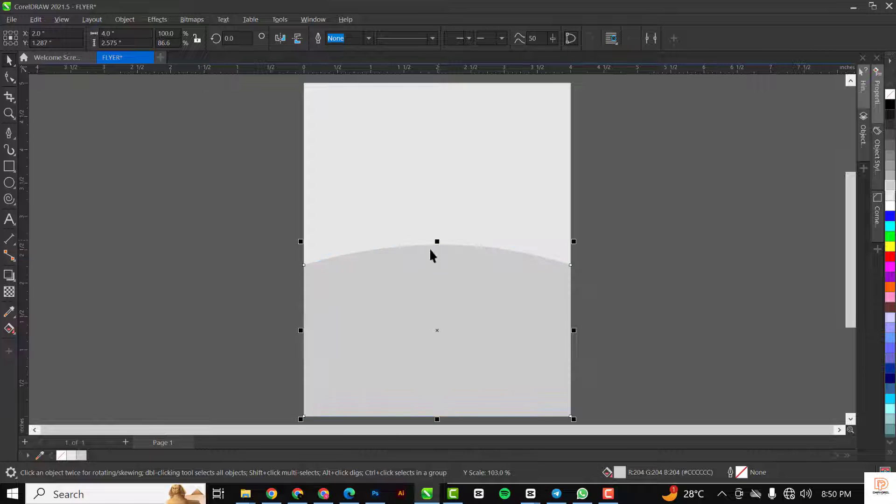
- Duplicate the arched shape in the same centred bottom position and stretch the copy's top upward to about 2.69 inches tall
{"action": "left_click_drag", "start_coordinate": [428, 287], "coordinate": [592, 272]}
{"action": "key", "text": "c"}
{"action": "key", "text": "b"}
{"action": "left_click_drag", "start_coordinate": [436, 241], "coordinate": [437, 232]}
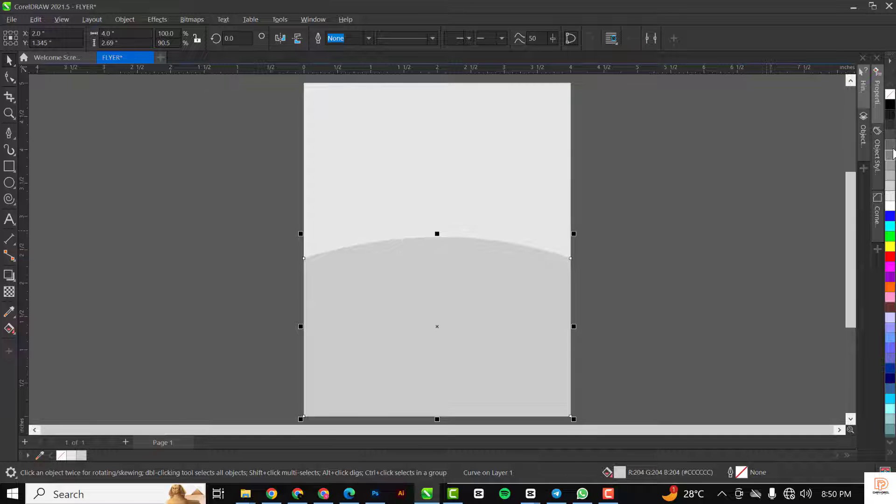
- Fill the taller arched copy with dark grey #808080 and send it back one level behind the light grey shape
{"action": "left_click", "coordinate": [890, 156]}
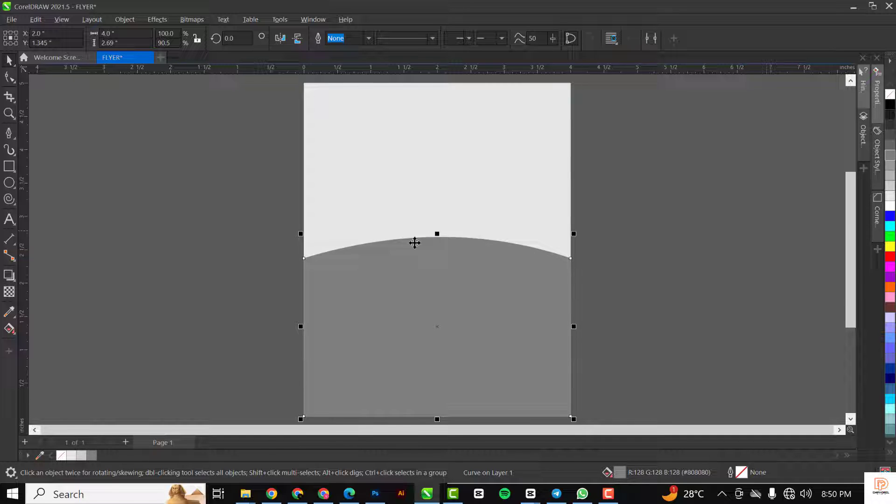
{"action": "right_click", "coordinate": [413, 272]}
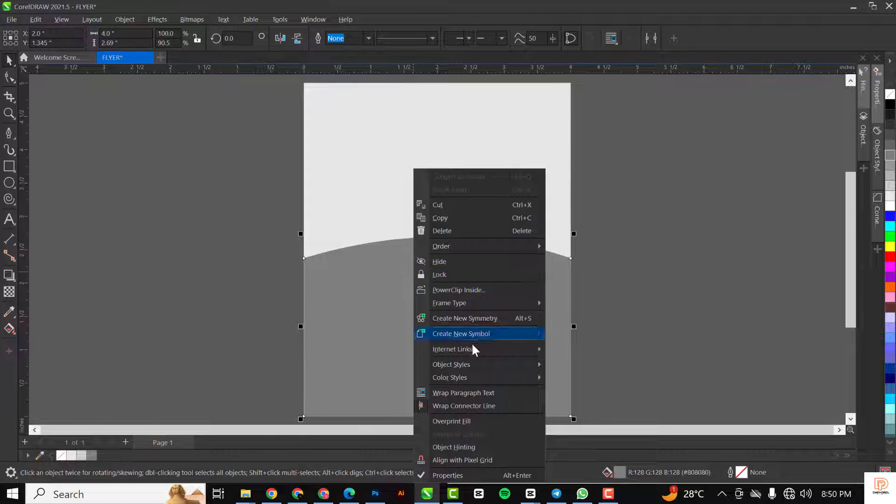
{"action": "mouse_move", "coordinate": [473, 378]}
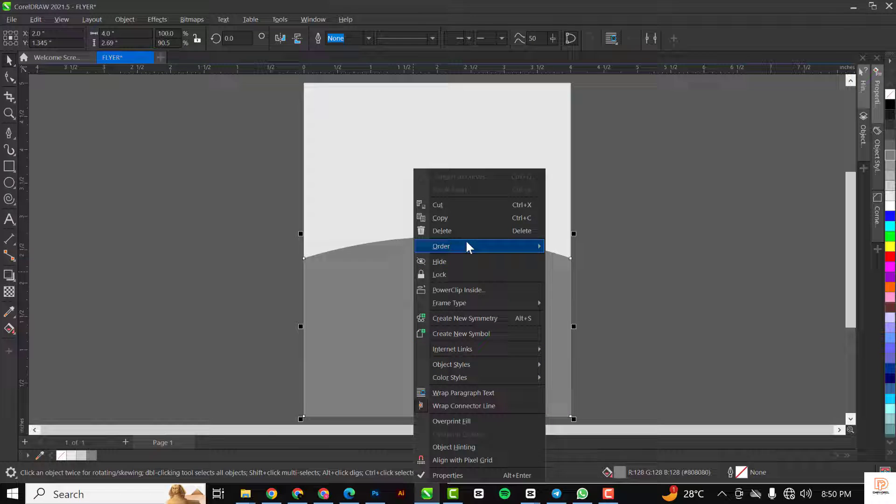
{"action": "mouse_move", "coordinate": [466, 243]}
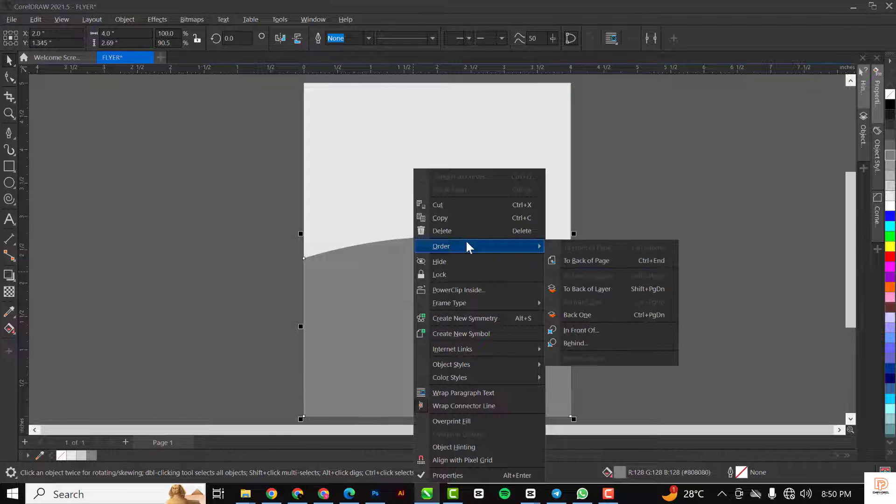
{"action": "left_click", "coordinate": [592, 314]}
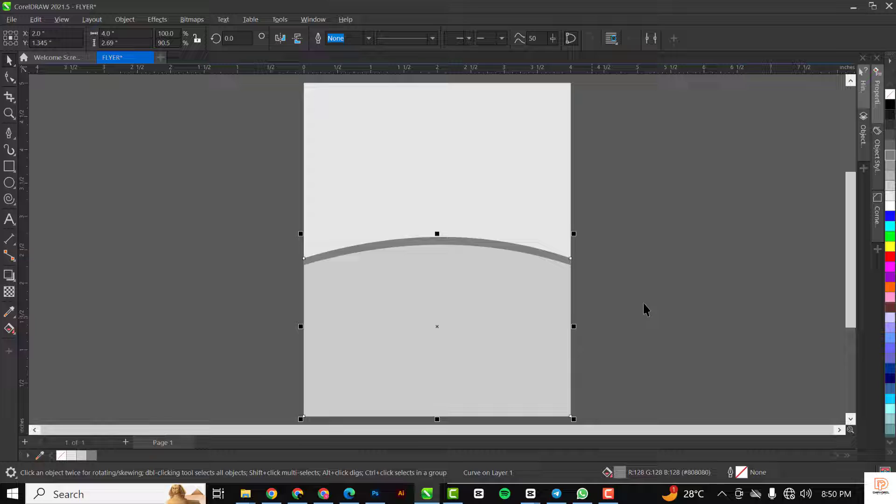
- Move the light grey arched shape off to the right of the page and the dark grey one to the left
{"action": "left_click", "coordinate": [677, 310]}
{"action": "left_click", "coordinate": [422, 296]}
{"action": "left_click_drag", "start_coordinate": [440, 296], "coordinate": [427, 292]}
{"action": "left_click_drag", "start_coordinate": [457, 332], "coordinate": [210, 316]}
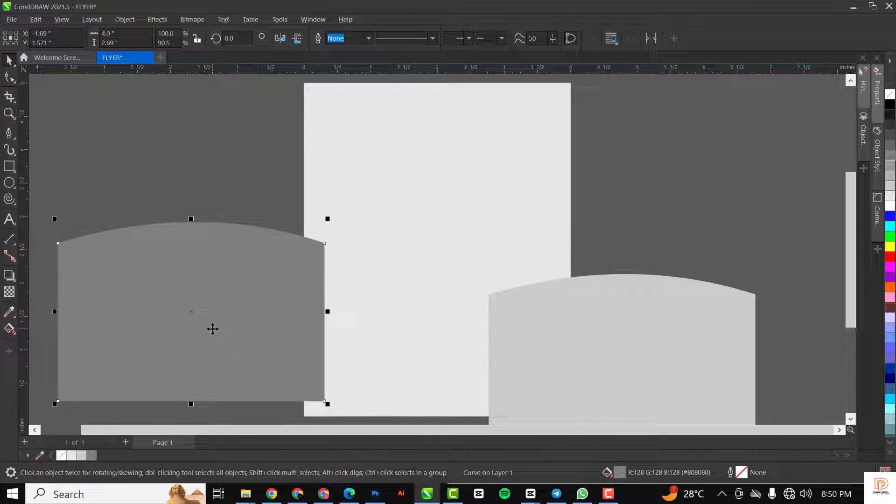
- Undo the last two moves of the light and dark grey arched shapes
{"action": "key", "text": "ctrl+z"}
{"action": "key", "text": "ctrl+z"}
{"action": "left_click", "coordinate": [475, 279]}
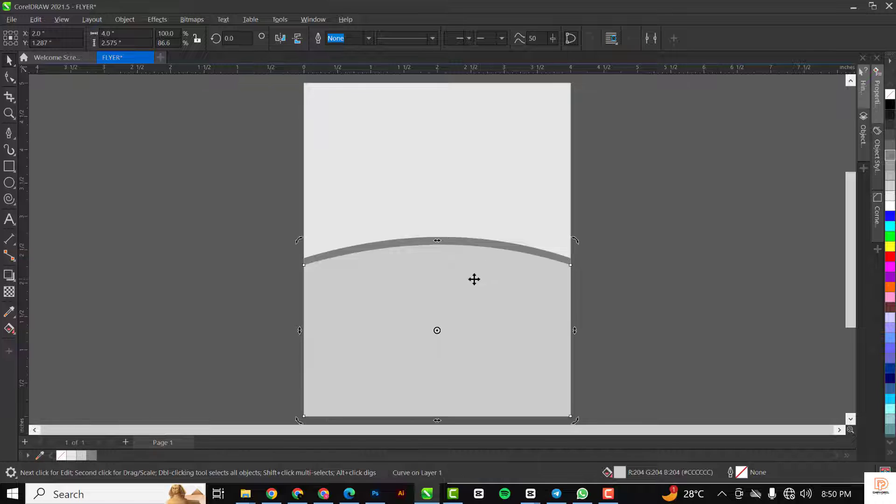
{"action": "left_click", "coordinate": [186, 248]}
{"action": "key", "text": "Tab"}
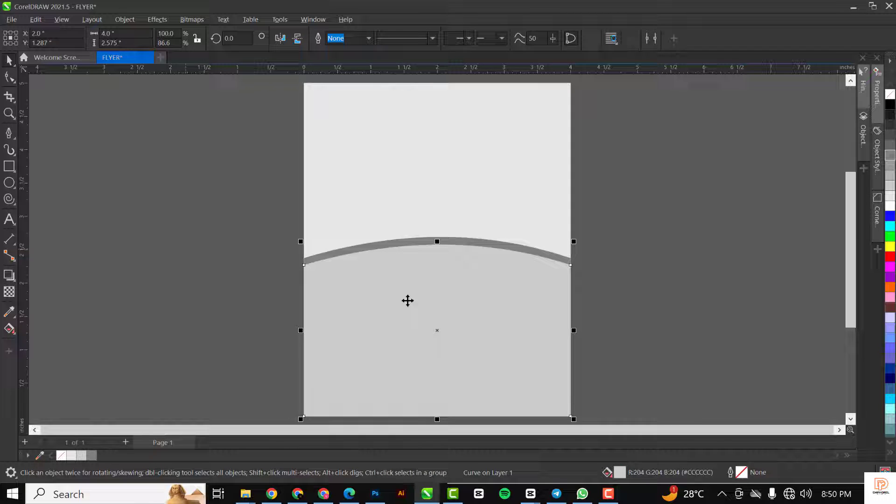
- Move the light grey arched shape off to the right of the page and undo that move
{"action": "left_click", "coordinate": [446, 216]}
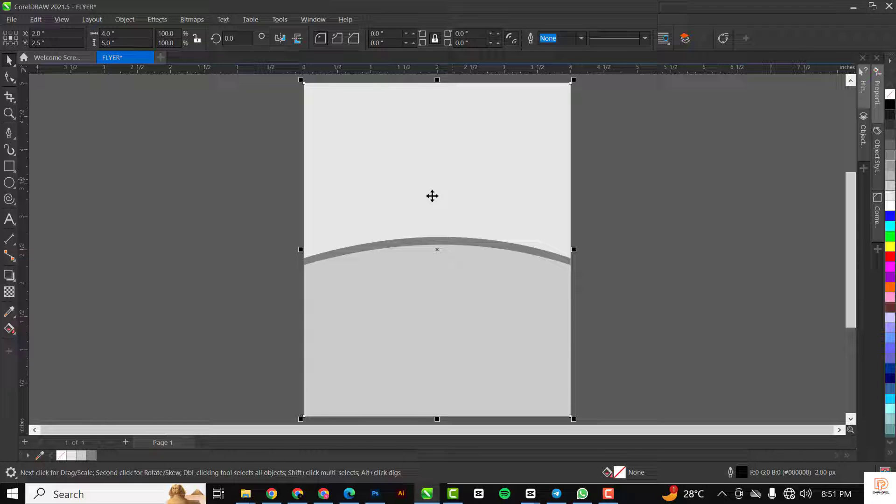
{"action": "left_click", "coordinate": [418, 293]}
{"action": "left_click_drag", "start_coordinate": [419, 297], "coordinate": [598, 304]}
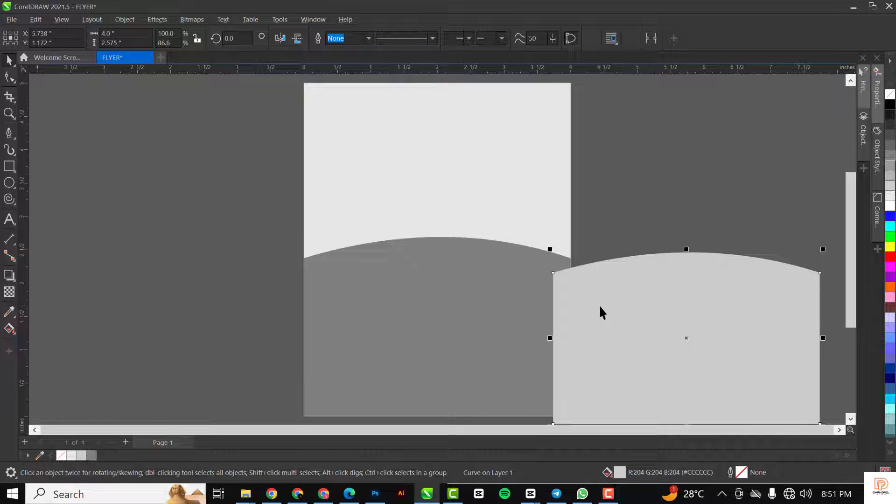
{"action": "key", "text": "ctrl+z"}
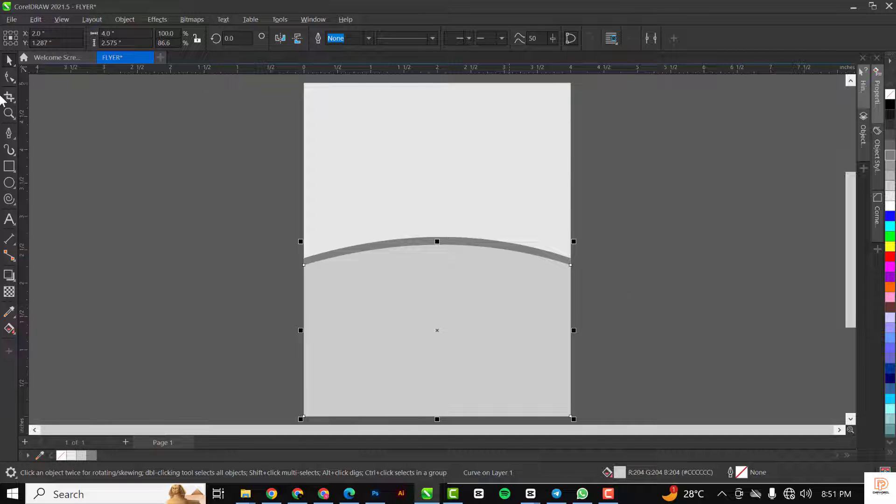
- Activate the Pen tool, view the food flyer reference image in WhatsApp and return to the CorelDRAW drawing
{"action": "left_click", "coordinate": [10, 133]}
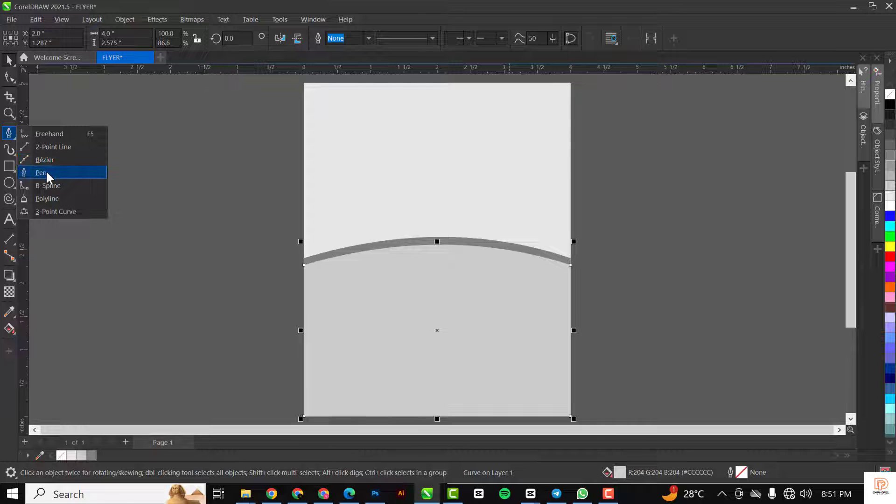
{"action": "left_click", "coordinate": [47, 173]}
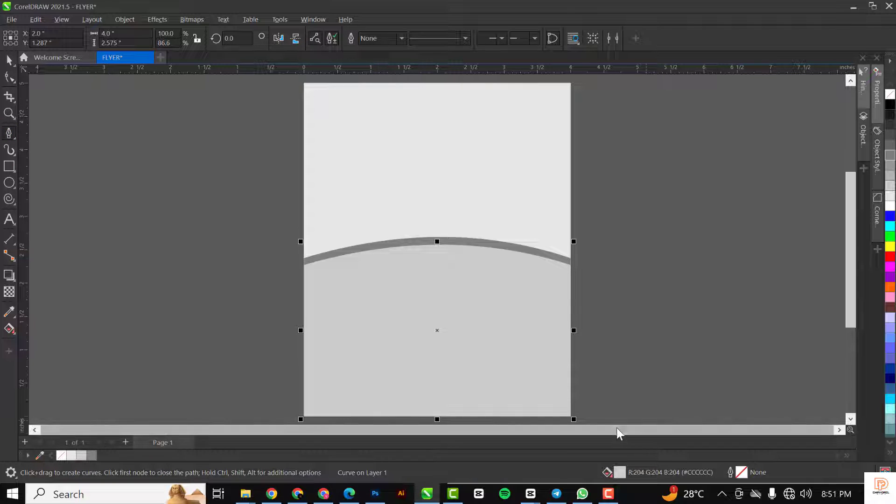
{"action": "left_click", "coordinate": [583, 493]}
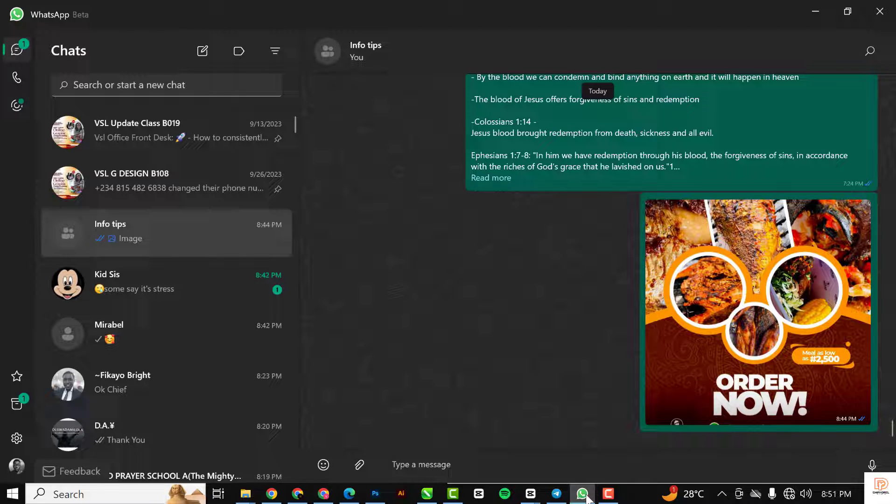
{"action": "left_click", "coordinate": [706, 344]}
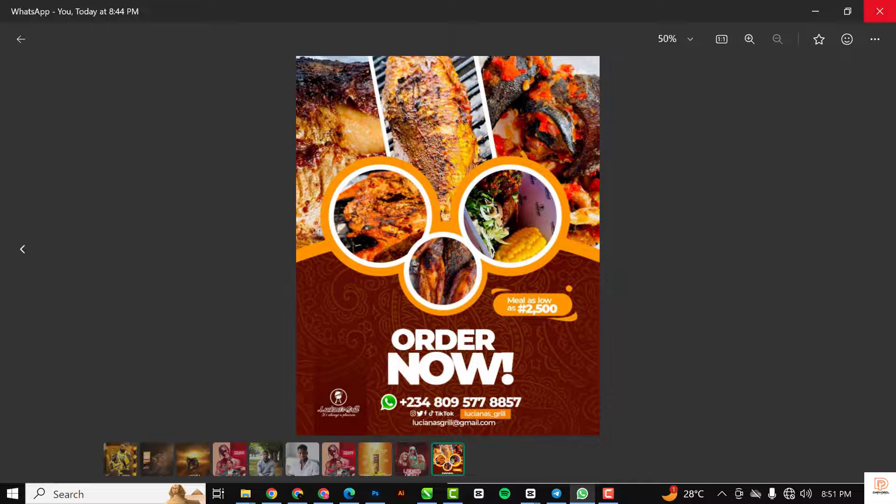
{"action": "left_click", "coordinate": [816, 11]}
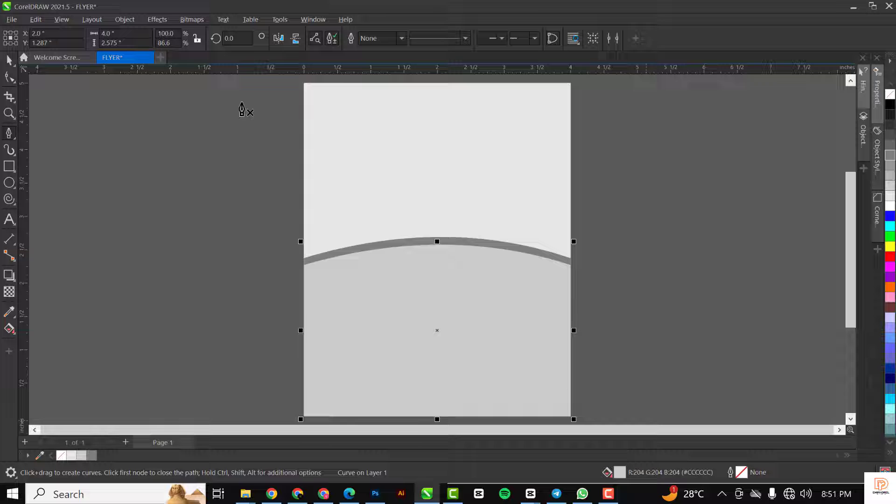
- Draw a slanted straight line about 0.77 inches wide and 2.84 inches tall from above the page's top edge down past the arch
{"action": "scroll", "coordinate": [366, 133], "scroll_direction": "down", "scroll_amount": 1}
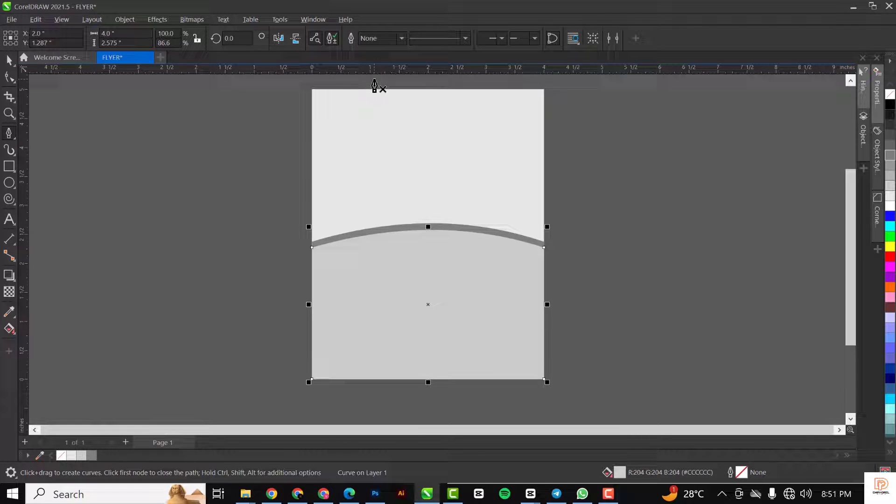
{"action": "left_click", "coordinate": [355, 82]}
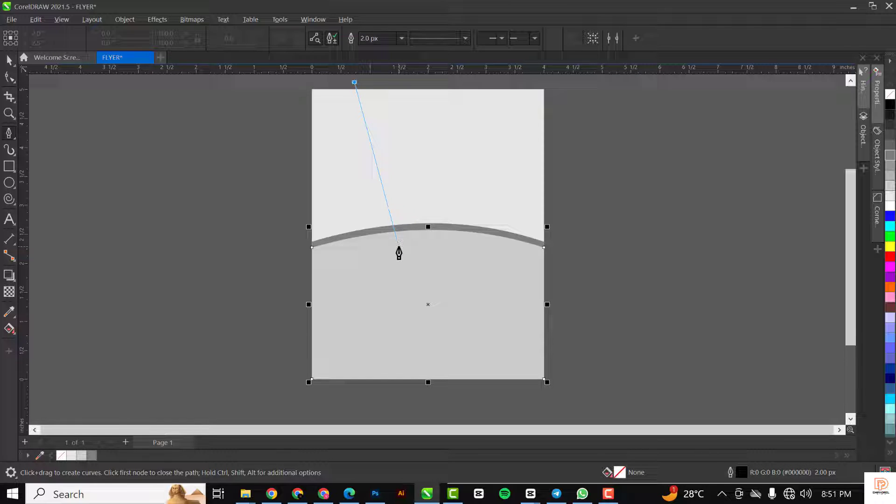
{"action": "double_click", "coordinate": [399, 242]}
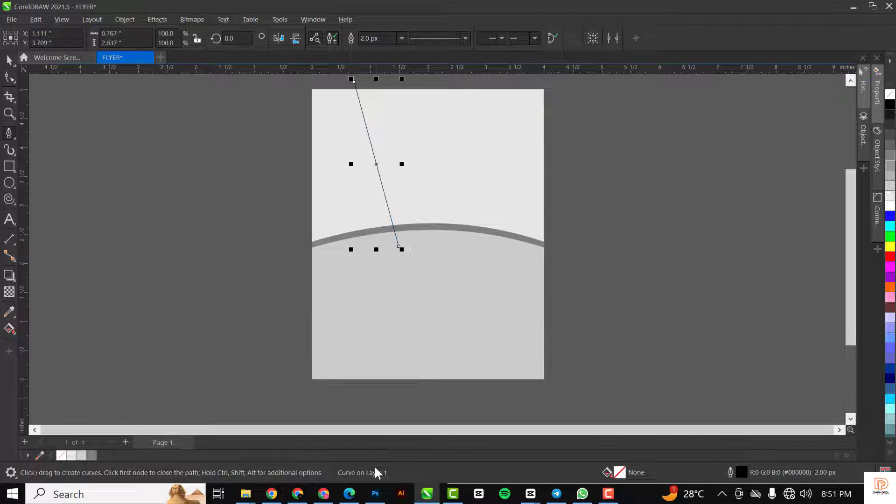
{"action": "scroll", "coordinate": [363, 82], "scroll_direction": "up", "scroll_amount": 2}
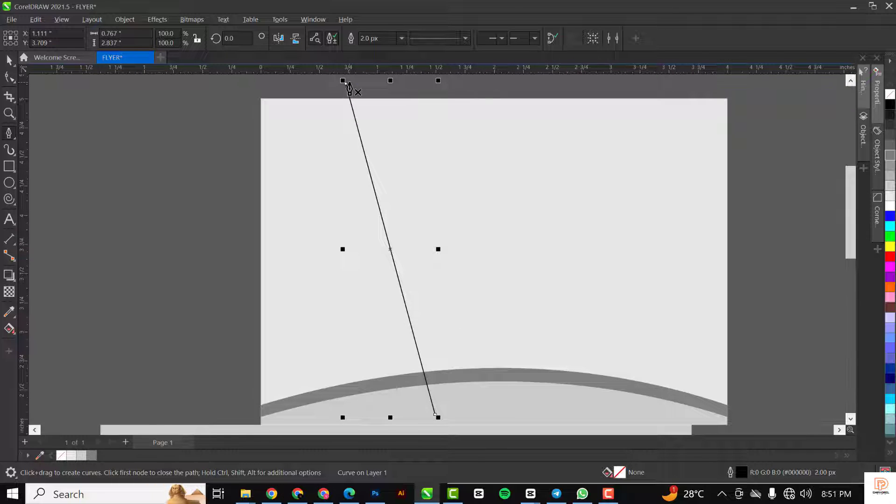
{"action": "key", "text": "space"}
{"action": "scroll", "coordinate": [385, 230], "scroll_direction": "down", "scroll_amount": 2}
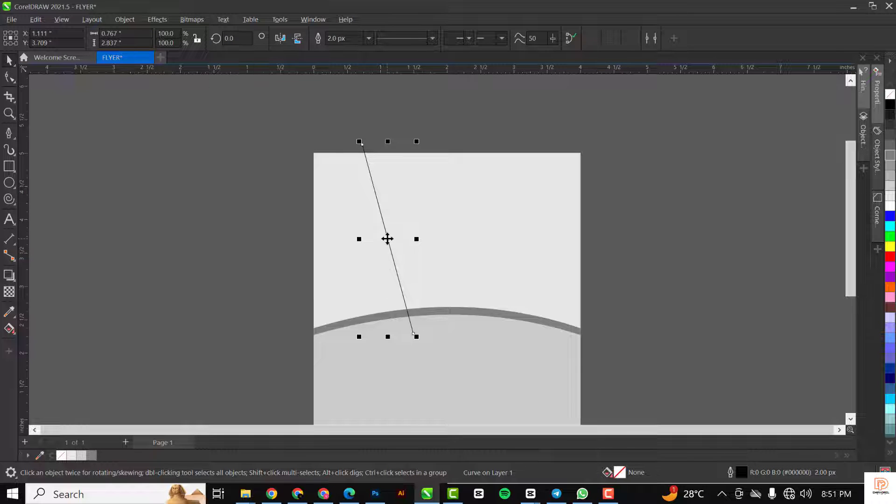
- Duplicate the slanted line about 0.06 inches to its right, and place a copy of the pair farther right across the page
{"action": "left_click_drag", "start_coordinate": [387, 241], "coordinate": [394, 244]}
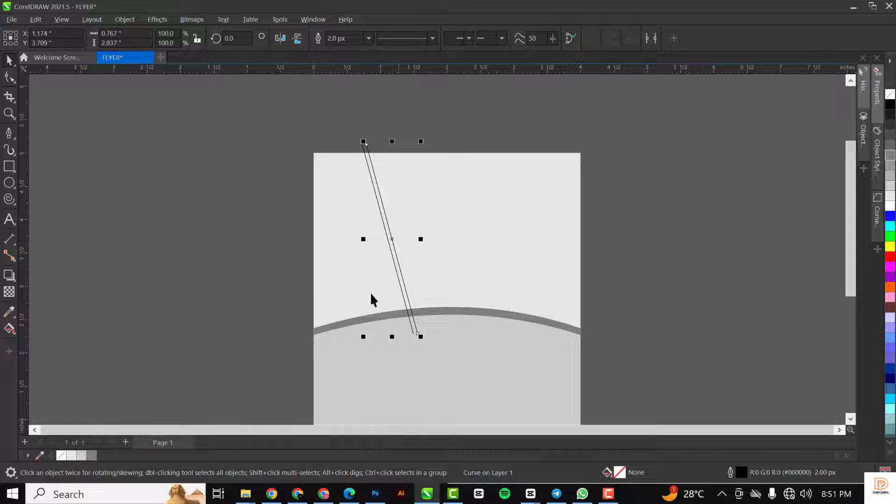
{"action": "left_click", "coordinate": [354, 138]}
{"action": "left_click_drag", "start_coordinate": [455, 375], "coordinate": [447, 369]}
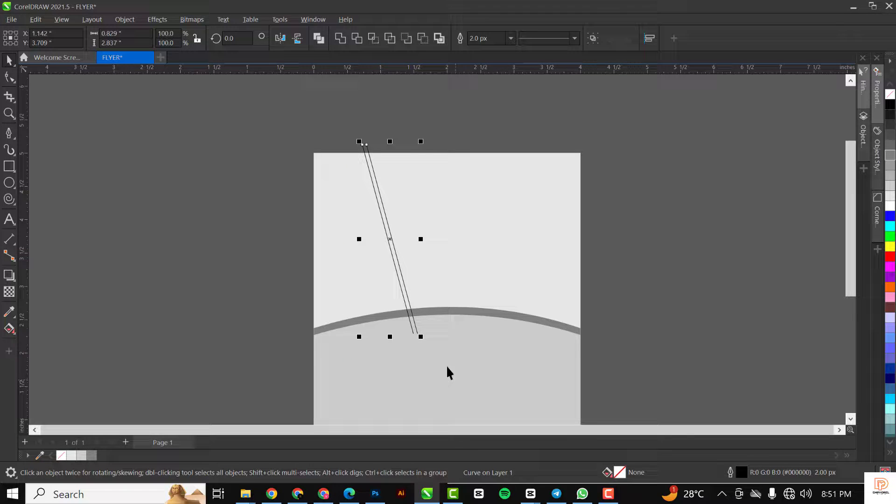
{"action": "left_click_drag", "start_coordinate": [388, 239], "coordinate": [485, 239]}
{"action": "left_click", "coordinate": [685, 196]}
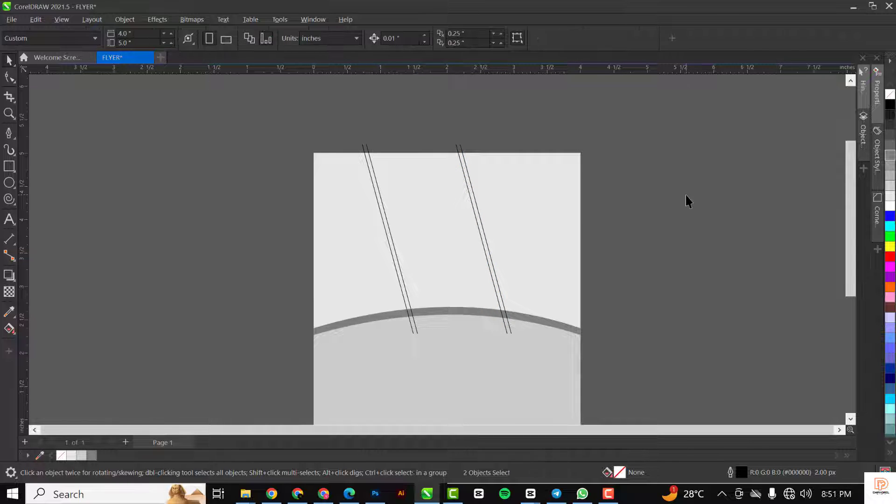
- Move the background rectangle off to the right and undo that move
{"action": "left_click", "coordinate": [524, 182]}
{"action": "left_click_drag", "start_coordinate": [522, 198], "coordinate": [665, 210]}
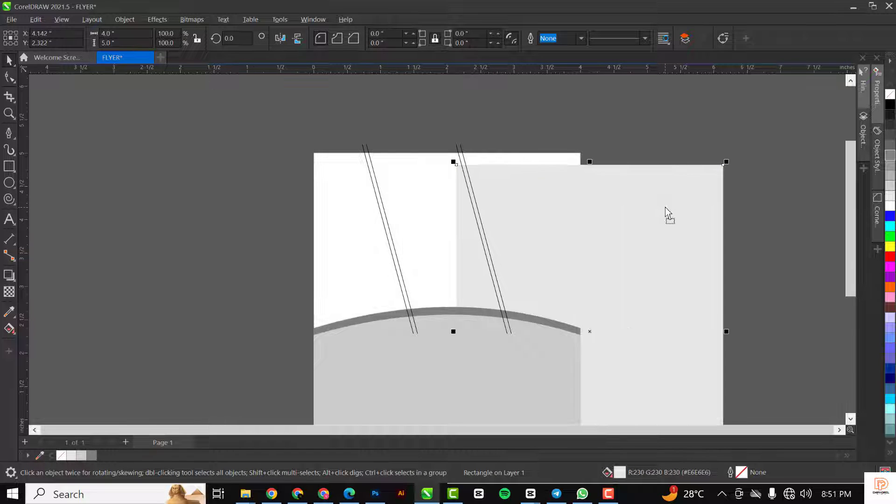
{"action": "key", "text": "ctrl+z"}
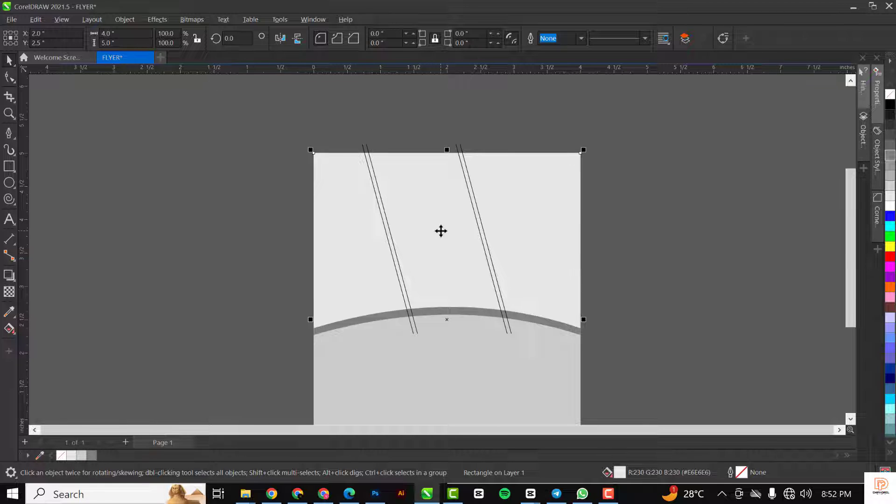
- Smart Fill the three regions above the arch, outside the narrow strips, with blue-grey C40 M20 Y0 K40 and a 2.08 px outline
{"action": "key", "text": "shift+F2"}
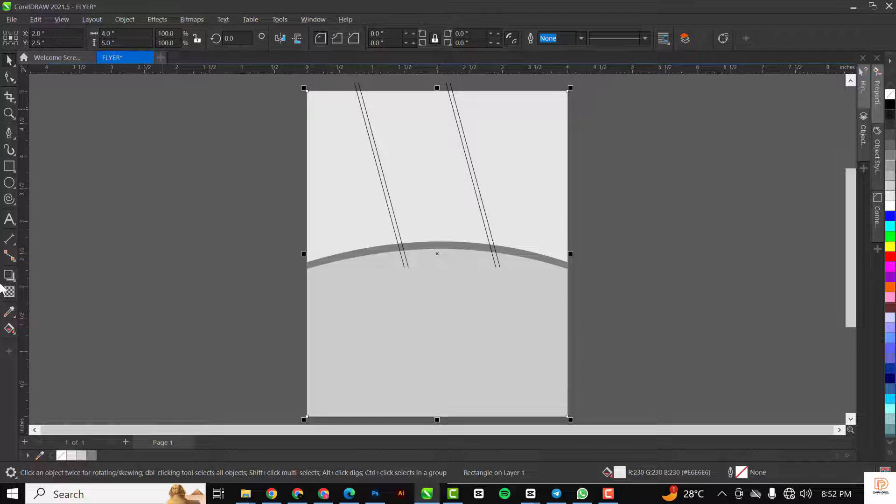
{"action": "left_click", "coordinate": [13, 332]}
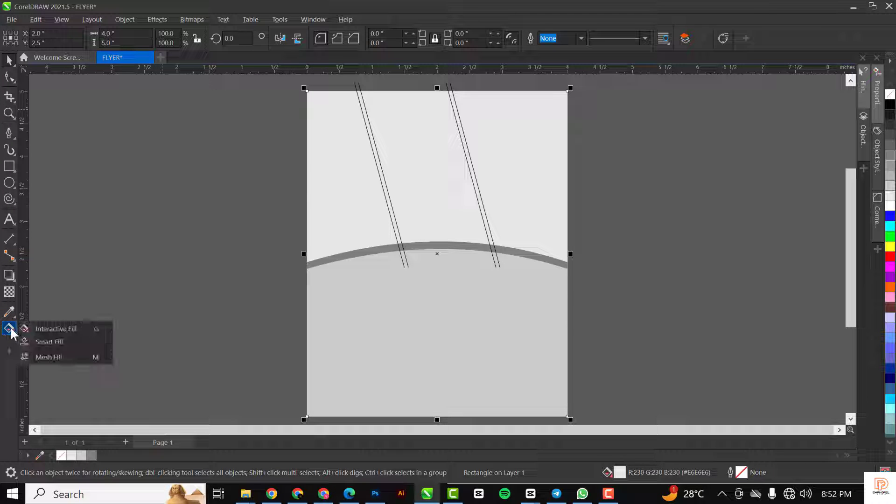
{"action": "left_click", "coordinate": [55, 340]}
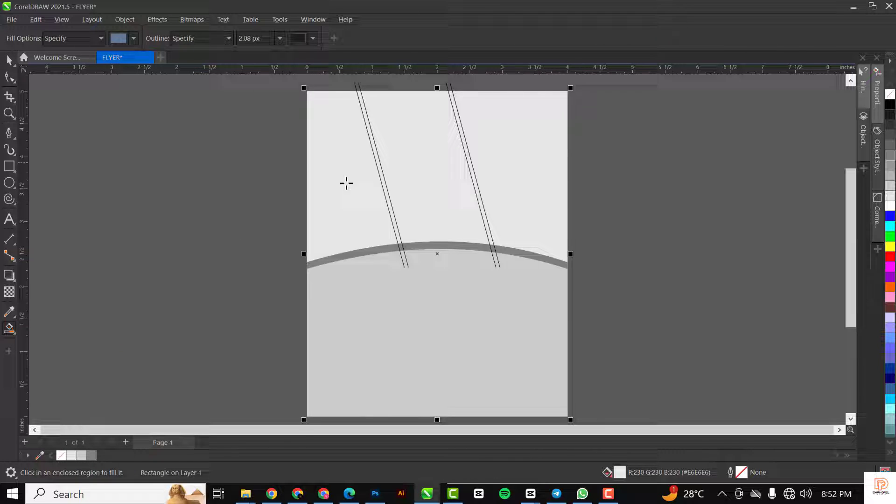
{"action": "left_click", "coordinate": [339, 143]}
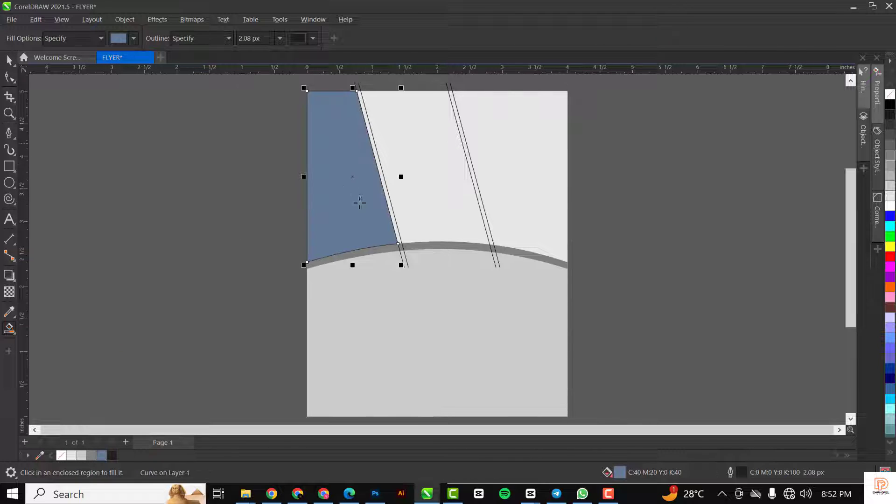
{"action": "left_click", "coordinate": [453, 175]}
{"action": "left_click", "coordinate": [536, 217]}
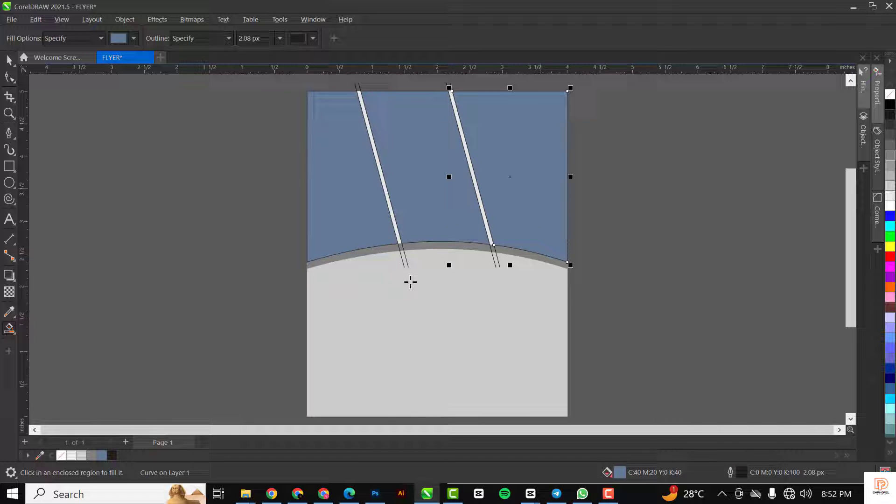
{"action": "key", "text": "space"}
- Pull each of the three blue panels away from the page in turn, undoing each move
{"action": "left_click", "coordinate": [322, 206]}
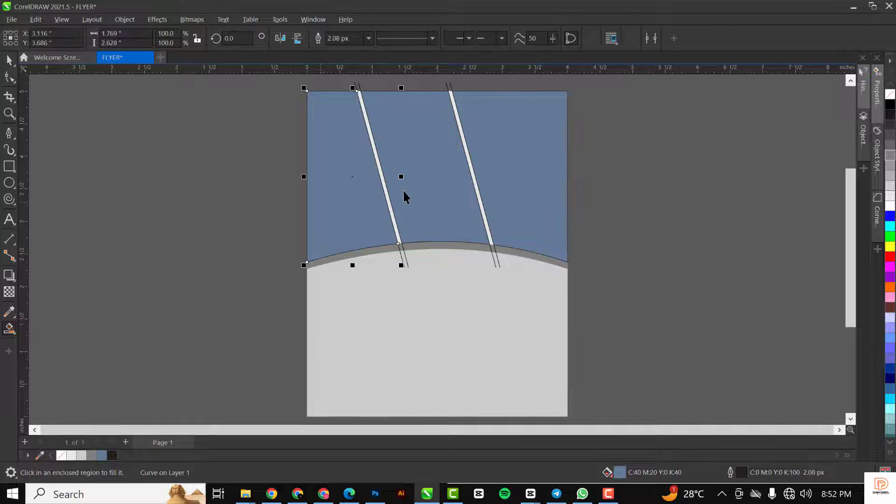
{"action": "left_click_drag", "start_coordinate": [352, 173], "coordinate": [219, 166]}
{"action": "left_click", "coordinate": [422, 175]}
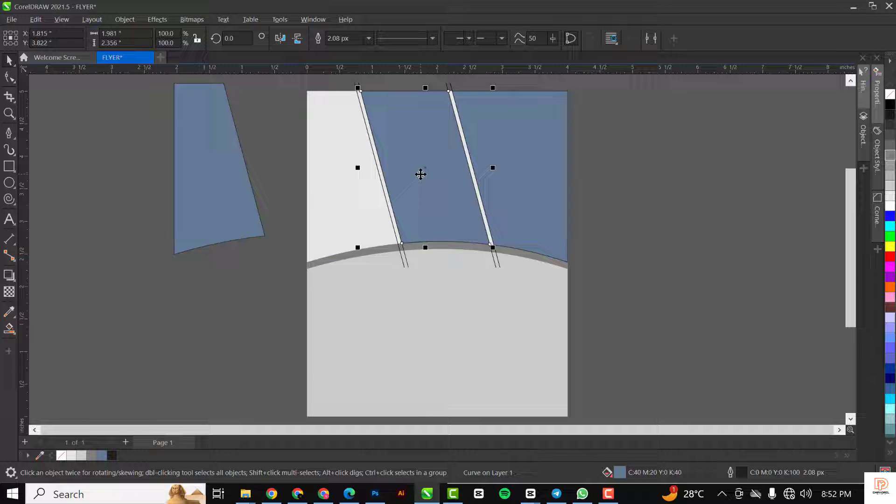
{"action": "key", "text": "ctrl+z"}
{"action": "left_click_drag", "start_coordinate": [469, 196], "coordinate": [519, 185]}
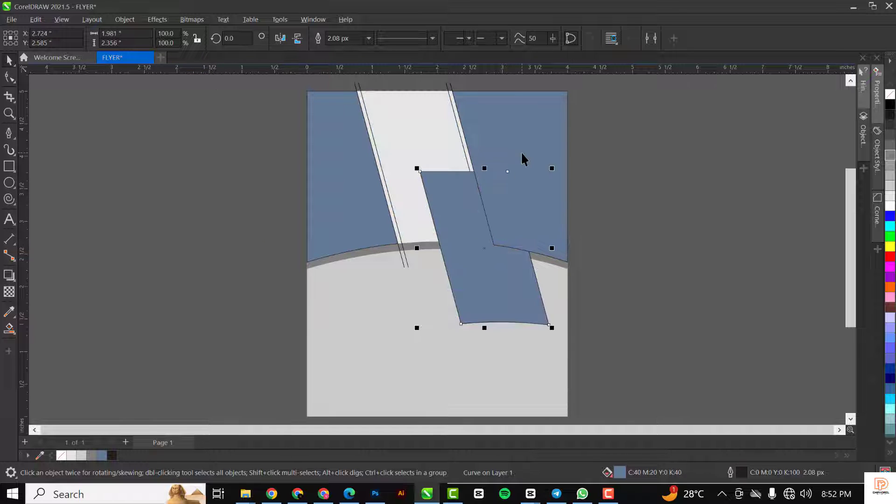
{"action": "key", "text": "ctrl+z"}
{"action": "left_click", "coordinate": [481, 114]}
{"action": "left_click_drag", "start_coordinate": [481, 114], "coordinate": [635, 217]}
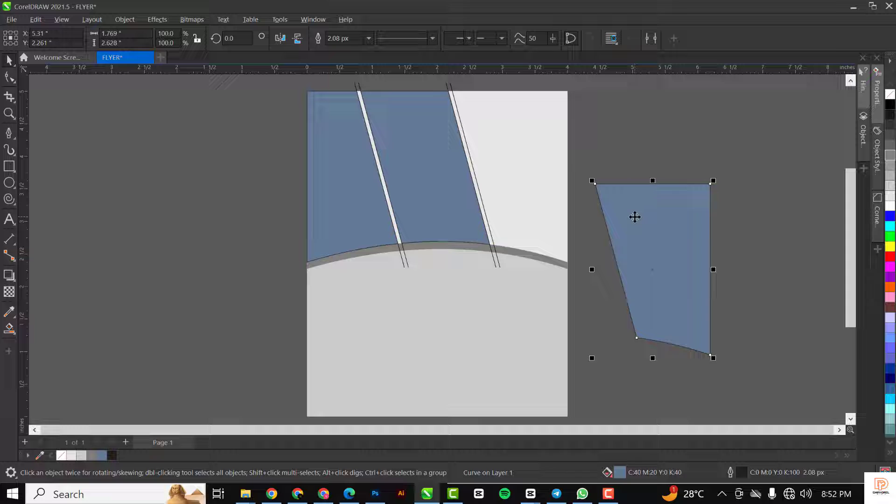
{"action": "key", "text": "ctrl+z"}
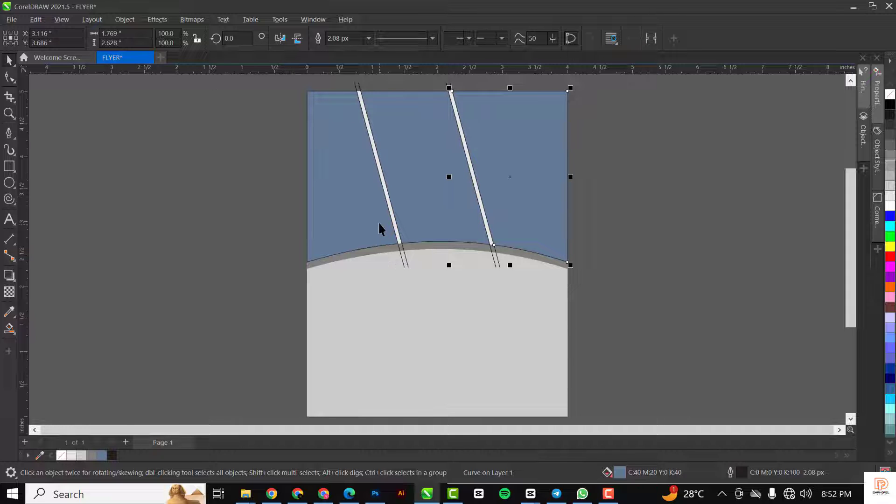
- Delete the four slanted guide lines that border the narrow strips between the blue panels
{"action": "scroll", "coordinate": [356, 87], "scroll_direction": "up", "scroll_amount": 3}
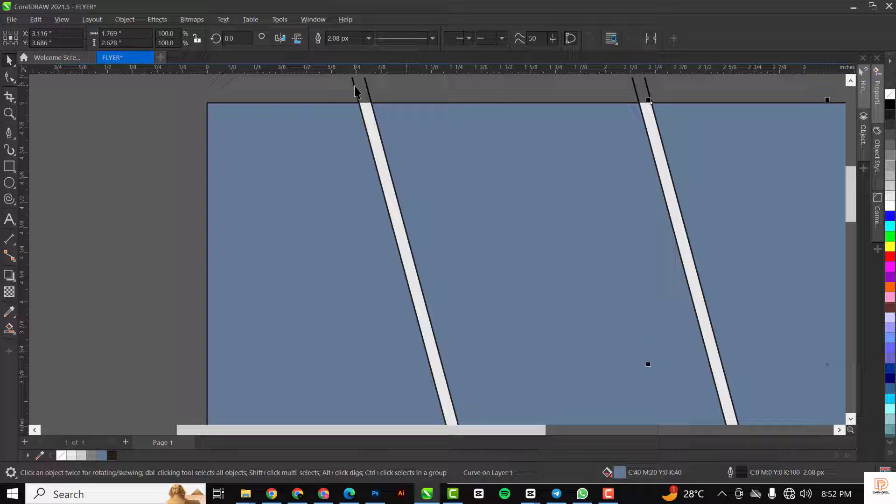
{"action": "left_click", "coordinate": [354, 86]}
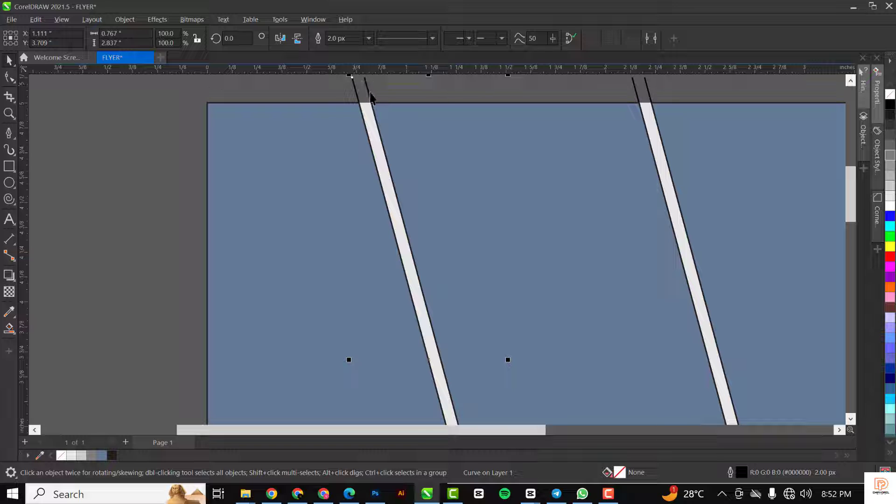
{"action": "left_click", "coordinate": [371, 97]}
{"action": "left_click", "coordinate": [370, 95]}
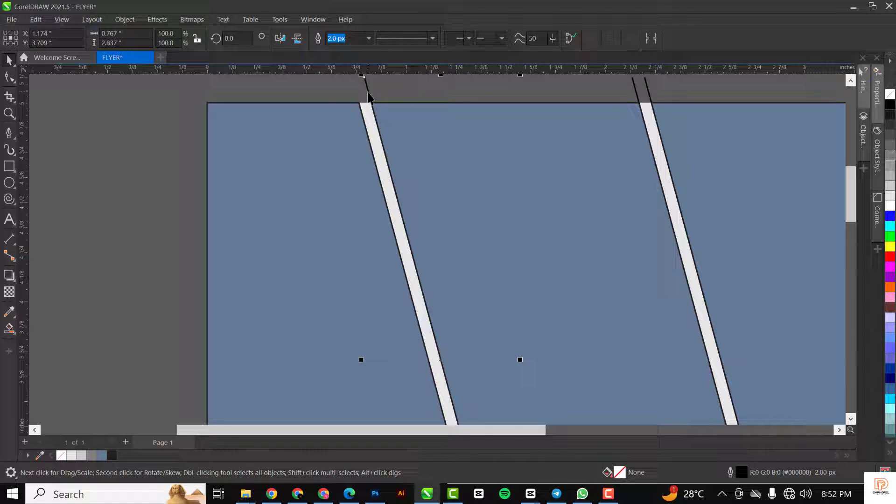
{"action": "left_click", "coordinate": [369, 98]}
{"action": "scroll", "coordinate": [348, 117], "scroll_direction": "down", "scroll_amount": 2}
{"action": "left_click", "coordinate": [473, 110]}
{"action": "left_click", "coordinate": [484, 112]}
{"action": "left_click", "coordinate": [477, 107]}
{"action": "left_click", "coordinate": [477, 116]}
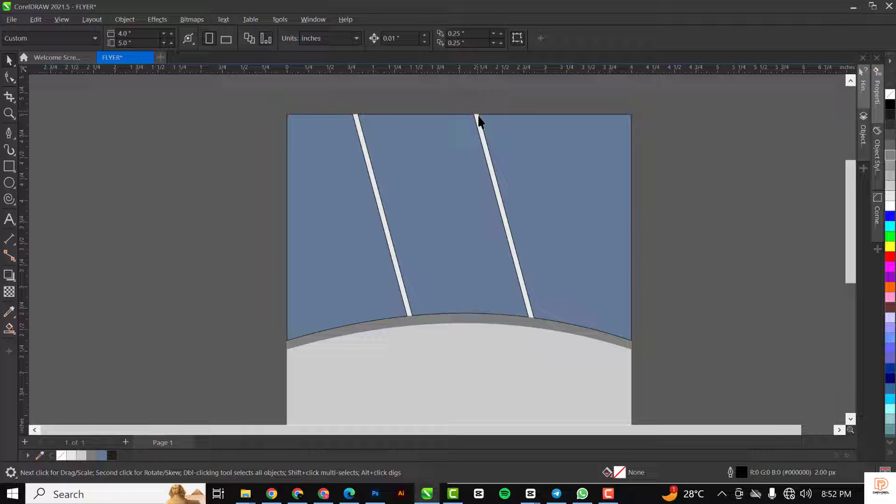
- Fill each of the three blue panels above the arch with orange #FF6600
{"action": "scroll", "coordinate": [438, 163], "scroll_direction": "down", "scroll_amount": 1}
{"action": "scroll", "coordinate": [387, 196], "scroll_direction": "up", "scroll_amount": 1}
{"action": "left_click", "coordinate": [351, 204]}
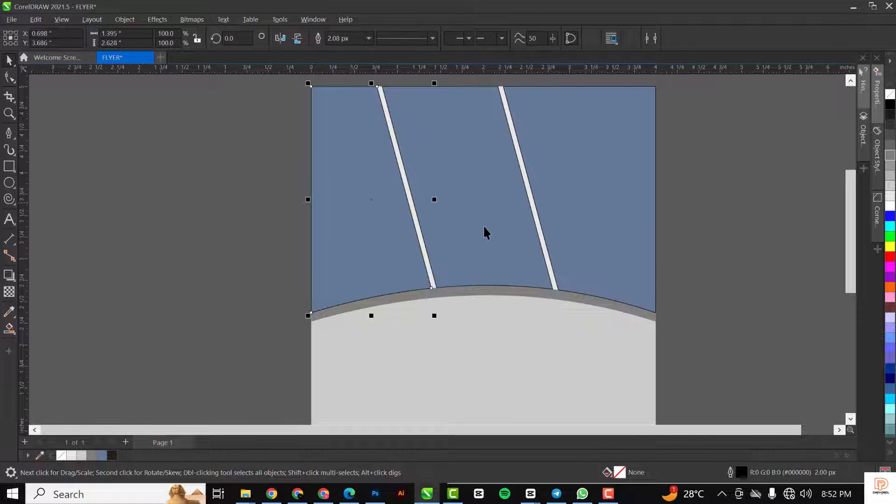
{"action": "left_click", "coordinate": [890, 288]}
{"action": "left_click", "coordinate": [514, 197]}
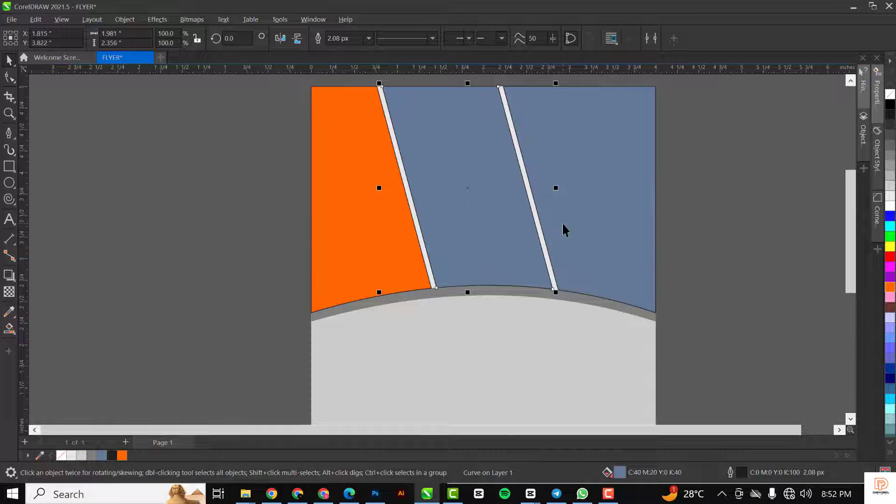
{"action": "key", "text": "ctrl+r"}
{"action": "left_click", "coordinate": [576, 232]}
{"action": "key", "text": "ctrl+r"}
{"action": "scroll", "coordinate": [486, 194], "scroll_direction": "down", "scroll_amount": 2}
{"action": "scroll", "coordinate": [489, 278], "scroll_direction": "up", "scroll_amount": 1}
{"action": "scroll", "coordinate": [485, 271], "scroll_direction": "up", "scroll_amount": 1}
{"action": "scroll", "coordinate": [482, 256], "scroll_direction": "down", "scroll_amount": 3}
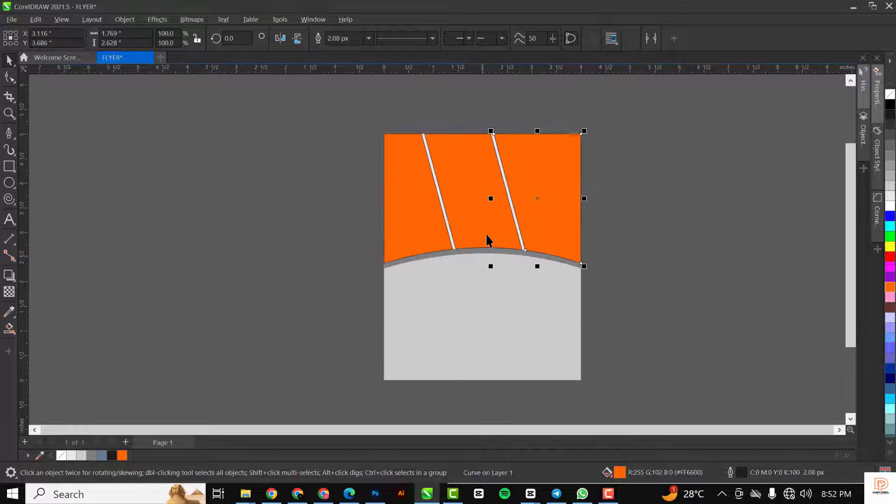
- Recolour all three panels above the arch with light grey #CCCCCC
{"action": "left_click", "coordinate": [467, 175], "text": "shift"}
{"action": "left_click", "coordinate": [410, 194], "text": "shift"}
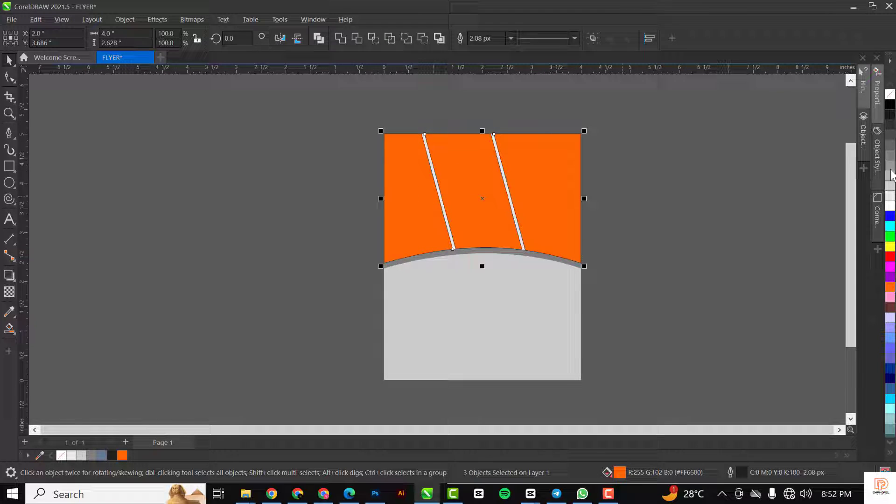
{"action": "left_click", "coordinate": [889, 149]}
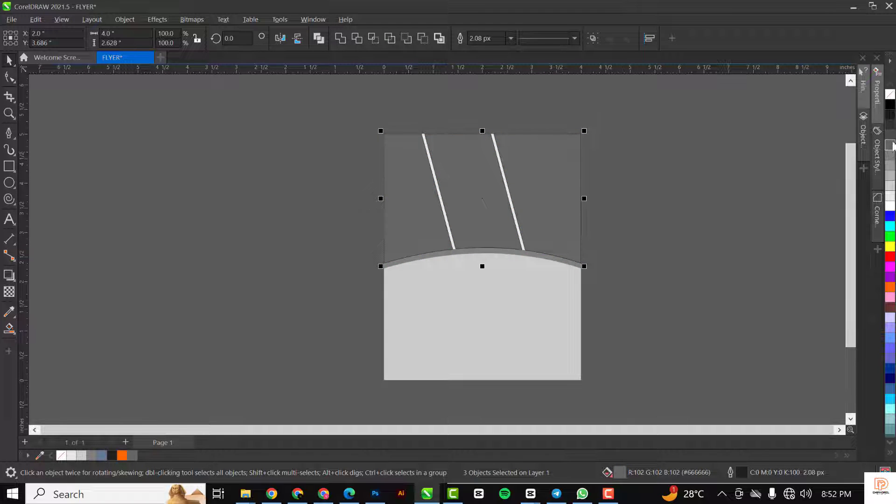
{"action": "left_click", "coordinate": [890, 196]}
{"action": "left_click", "coordinate": [710, 217]}
- Remove the outlines from the three light grey panels above the arch
{"action": "scroll", "coordinate": [425, 173], "scroll_direction": "up", "scroll_amount": 1}
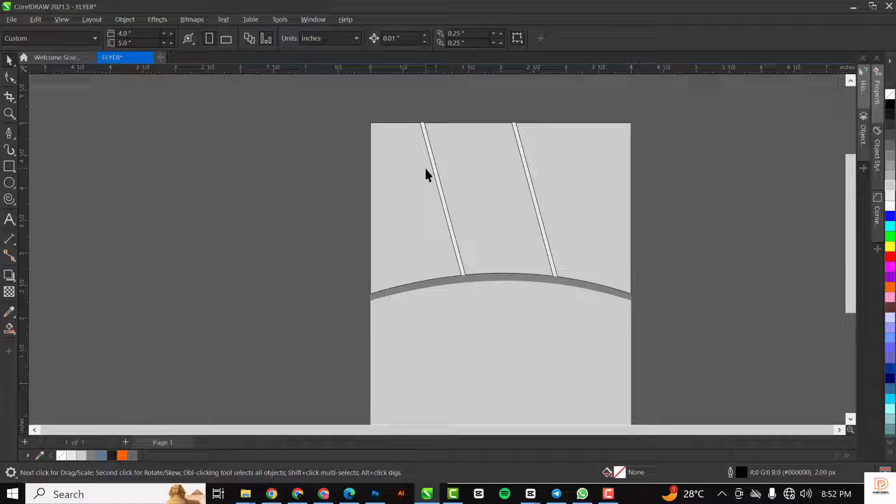
{"action": "scroll", "coordinate": [426, 172], "scroll_direction": "up", "scroll_amount": 1}
{"action": "left_click", "coordinate": [408, 191]}
{"action": "left_click", "coordinate": [500, 187], "text": "shift"}
{"action": "left_click", "coordinate": [643, 204], "text": "shift"}
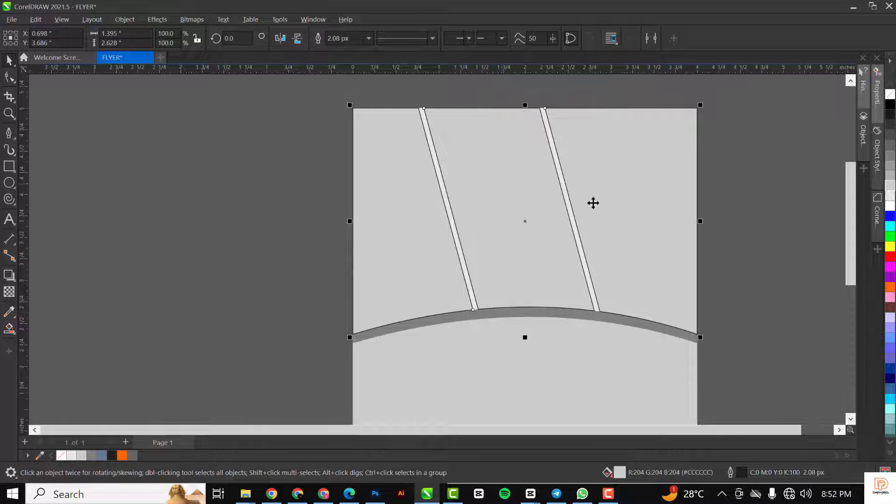
{"action": "left_click_drag", "start_coordinate": [672, 189], "coordinate": [475, 203]}
{"action": "key", "text": "Escape"}
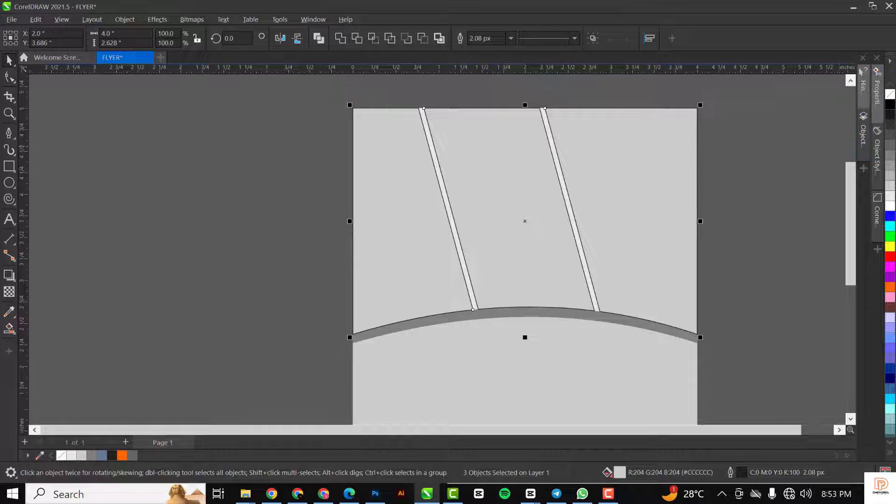
{"action": "key", "text": "Escape"}
{"action": "scroll", "coordinate": [559, 197], "scroll_direction": "down", "scroll_amount": 1}
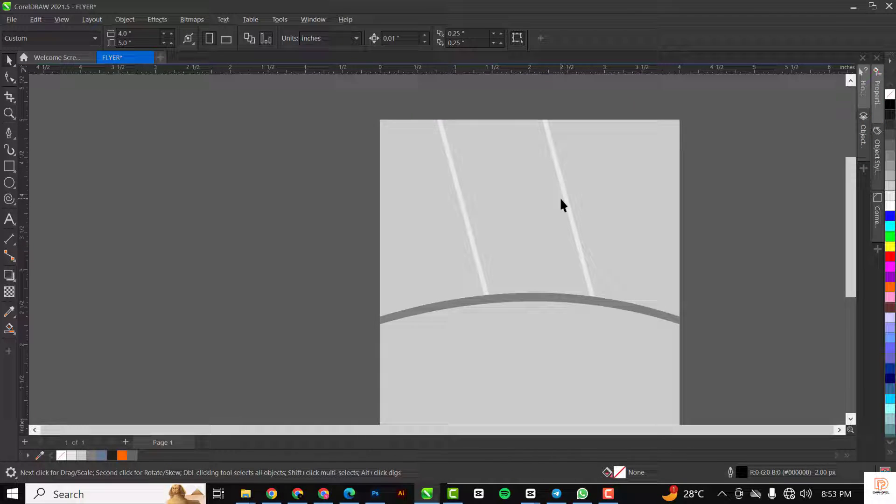
{"action": "scroll", "coordinate": [561, 200], "scroll_direction": "down", "scroll_amount": 1}
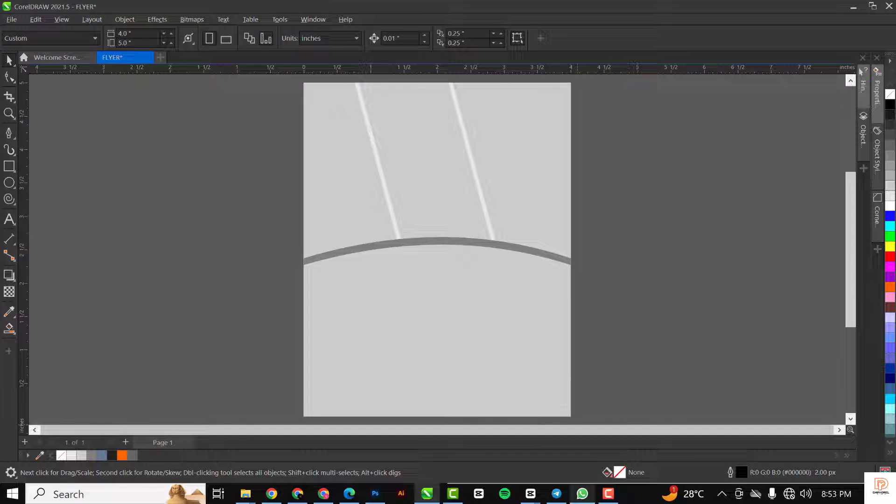
- Check the reference flyer in WhatsApp and close the VSL TRAINING and PRINT folder windows
{"action": "left_click", "coordinate": [584, 496]}
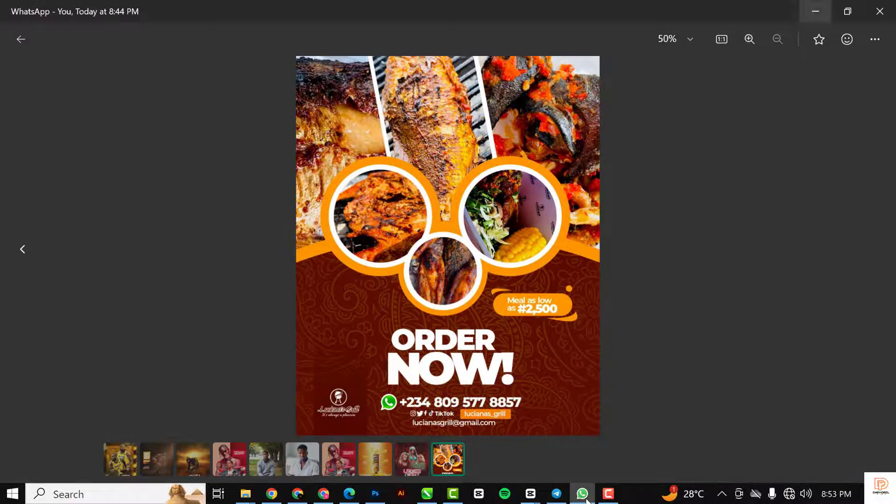
{"action": "left_click", "coordinate": [583, 494]}
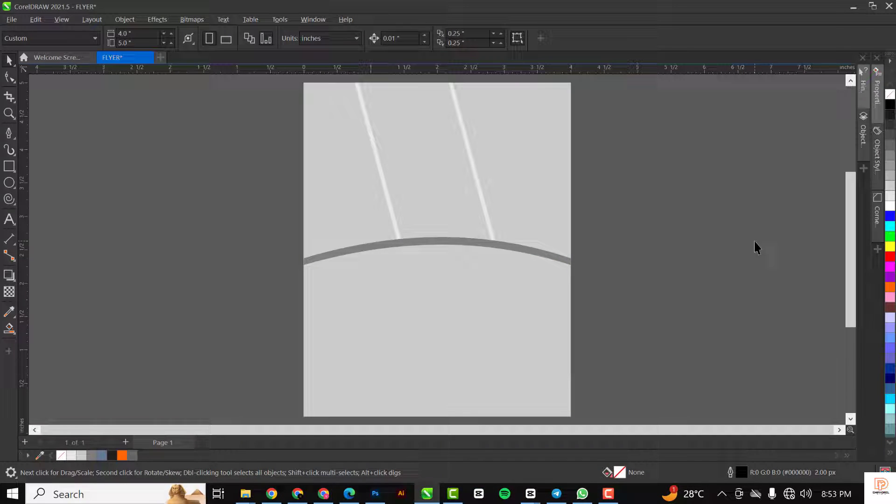
{"action": "mouse_move", "coordinate": [245, 492]}
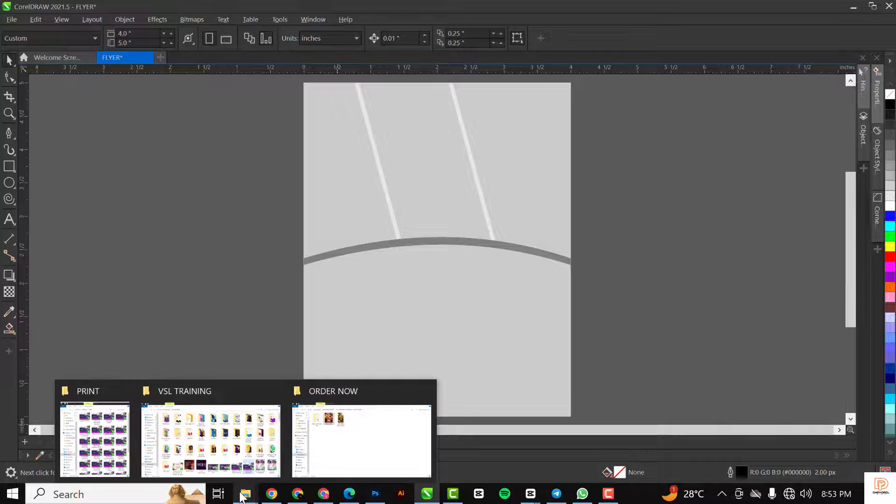
{"action": "left_click", "coordinate": [279, 391]}
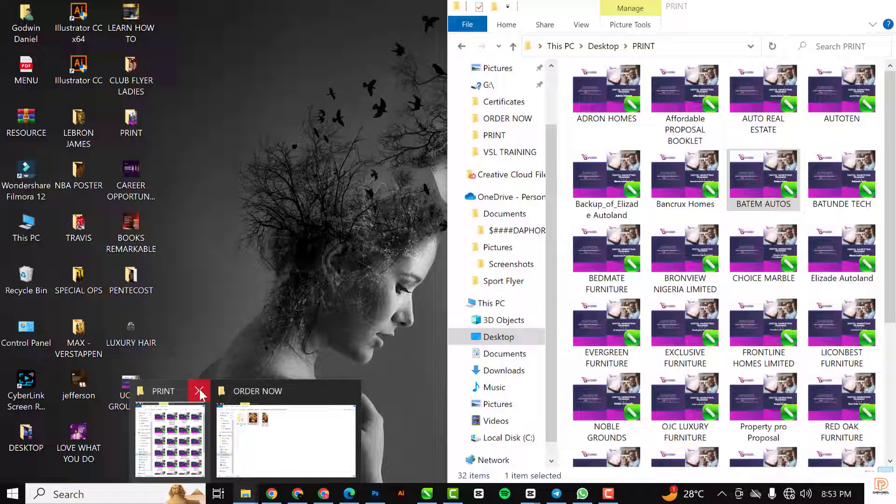
{"action": "left_click", "coordinate": [200, 386]}
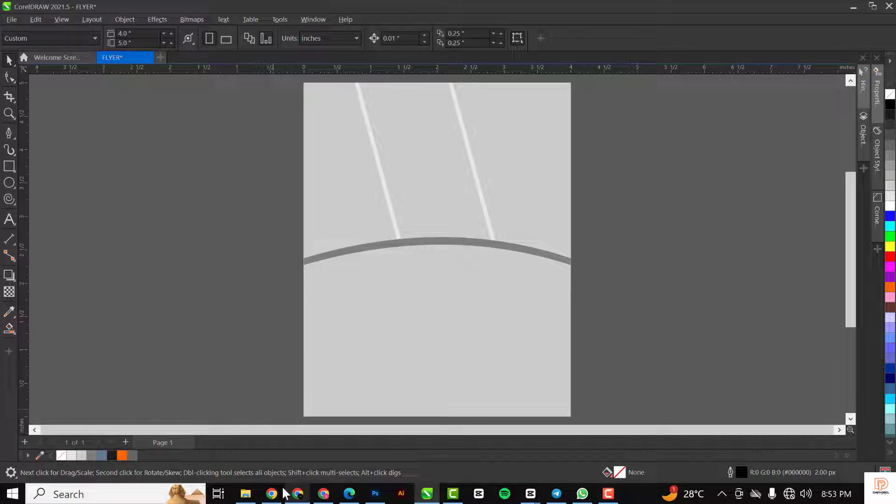
- From the GRILL RESOURCE FILE folder, import "WhatsApp Image 2023-06-23 at 11.20.35 AM" into the CorelDRAW flyer, placing it left of the page
{"action": "left_click", "coordinate": [246, 493]}
{"action": "double_click", "coordinate": [128, 105]}
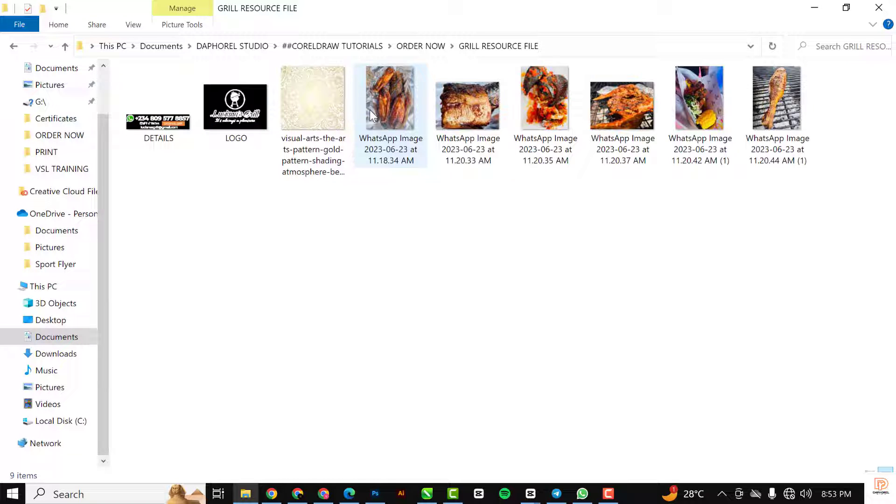
{"action": "left_click", "coordinate": [540, 97]}
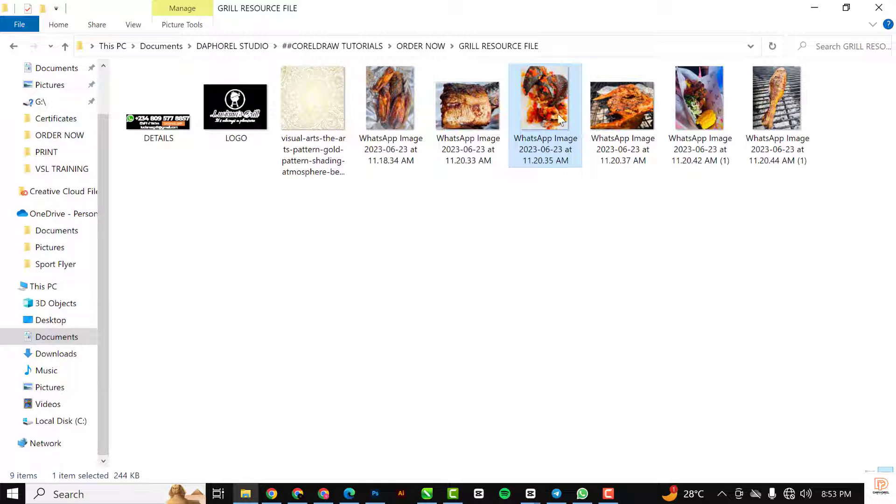
{"action": "left_click_drag", "start_coordinate": [540, 112], "coordinate": [201, 199]}
{"action": "scroll", "coordinate": [265, 209], "scroll_direction": "down", "scroll_amount": 2}
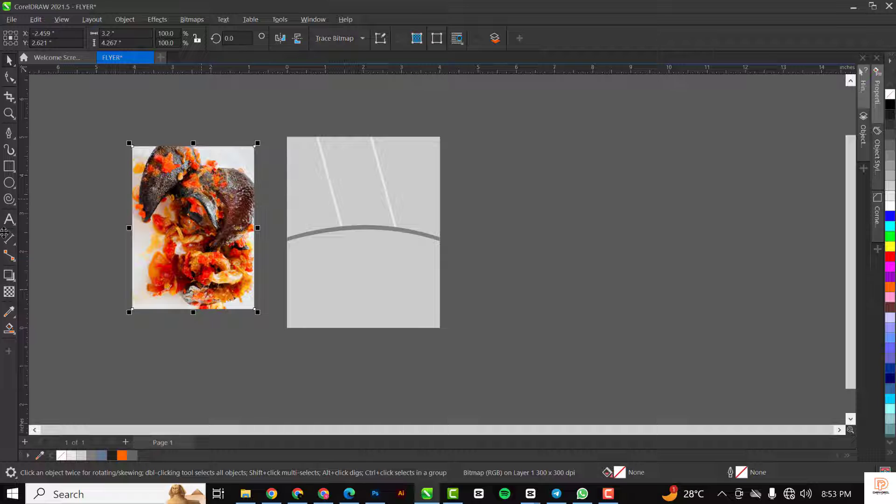
- Sample a dark red from the imported food photo and apply it to the large arched shape below
{"action": "left_click", "coordinate": [9, 310]}
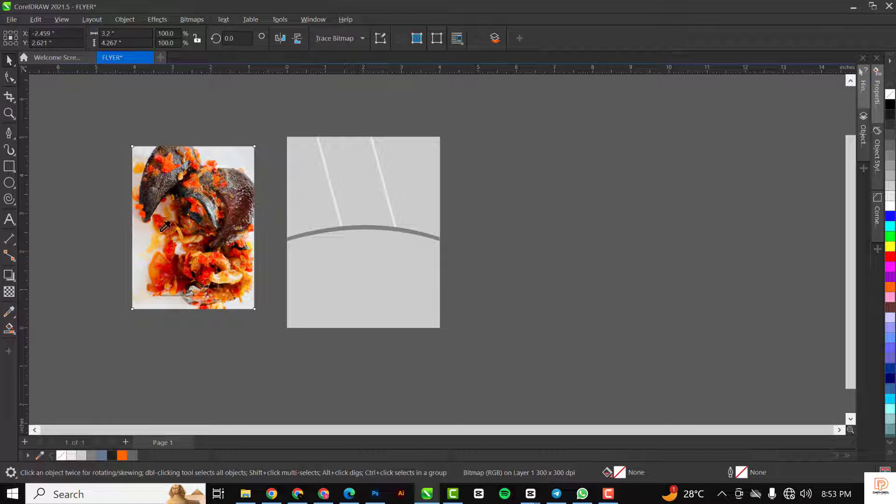
{"action": "left_click", "coordinate": [208, 221]}
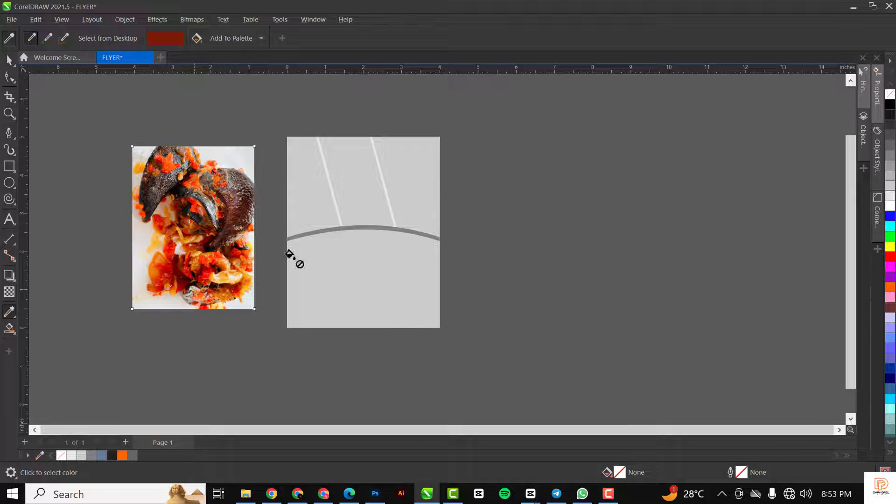
{"action": "left_click", "coordinate": [351, 268]}
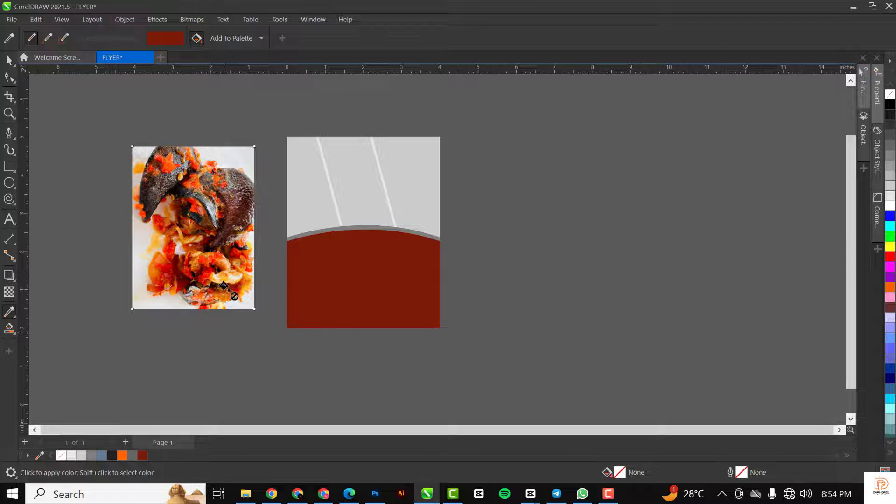
- Sample an orange from the food photo and apply it to the thin curved band along the arch
{"action": "scroll", "coordinate": [334, 270], "scroll_direction": "up", "scroll_amount": 2}
{"action": "key", "text": "shift"}
{"action": "left_click", "coordinate": [69, 250]}
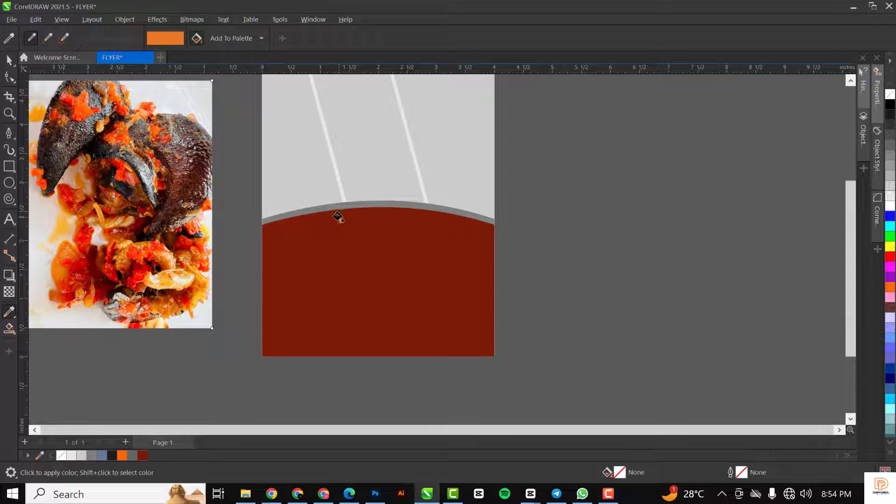
{"action": "scroll", "coordinate": [335, 207], "scroll_direction": "up", "scroll_amount": 2}
{"action": "left_click", "coordinate": [334, 207]}
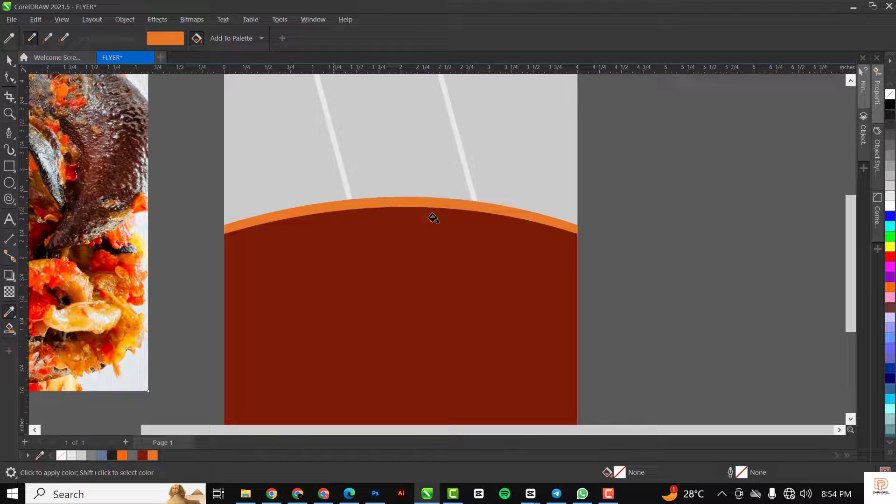
{"action": "scroll", "coordinate": [432, 216], "scroll_direction": "down", "scroll_amount": 2}
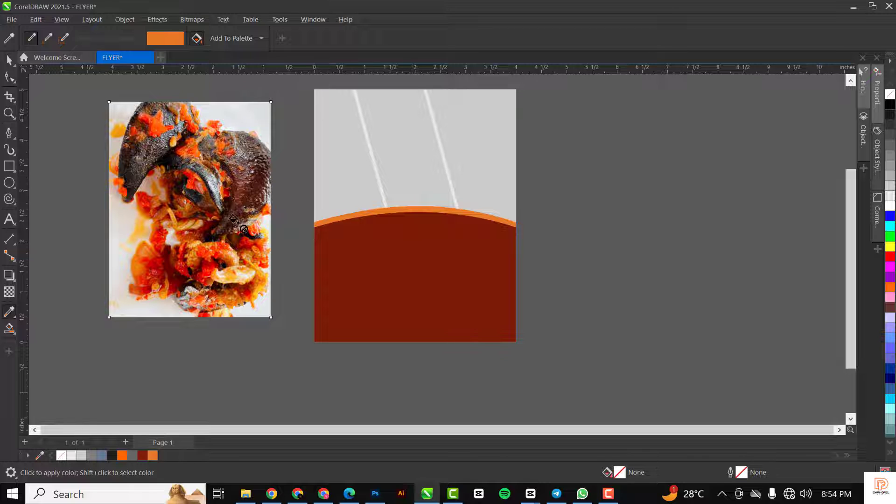
{"action": "scroll", "coordinate": [345, 161], "scroll_direction": "up", "scroll_amount": 1}
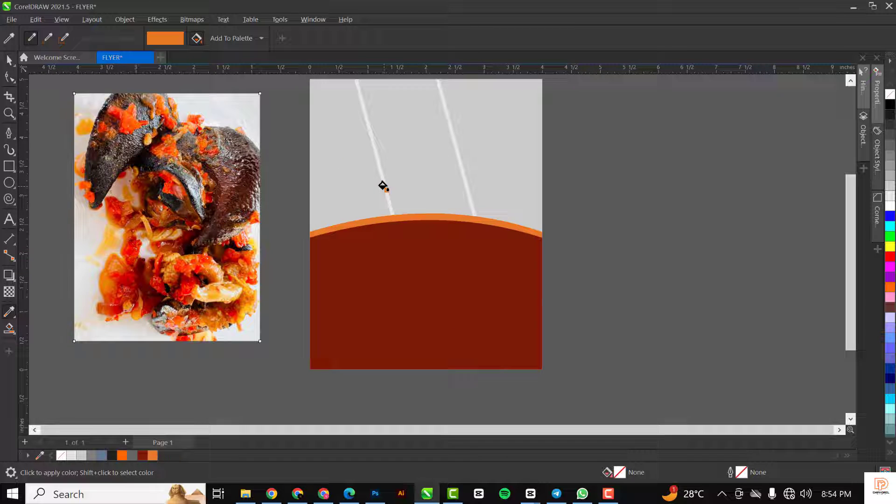
- Move the food photo up against the page's left edge and check the reference flyer in WhatsApp
{"action": "key", "text": "space"}
{"action": "left_click", "coordinate": [222, 248]}
{"action": "scroll", "coordinate": [393, 198], "scroll_direction": "up", "scroll_amount": 1}
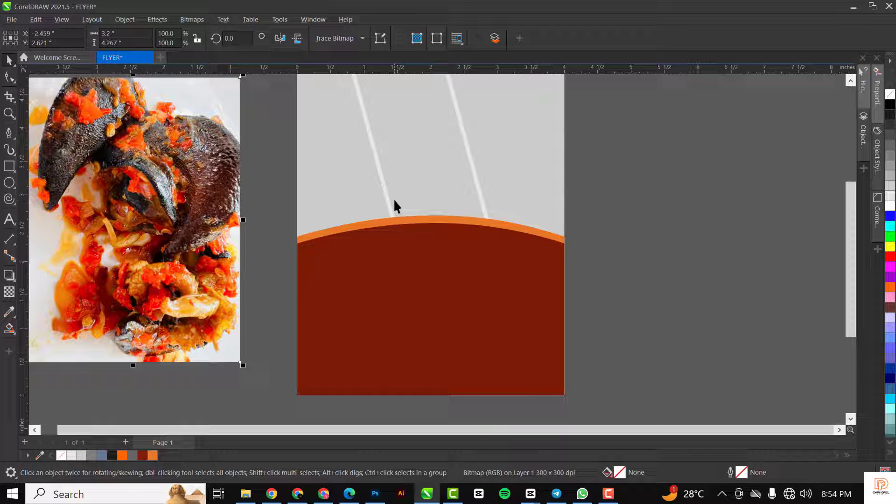
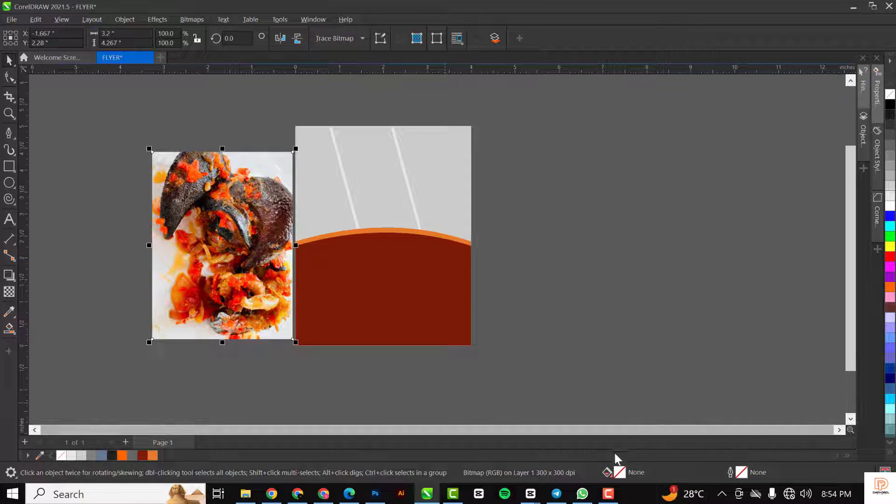
{"action": "left_click", "coordinate": [583, 494]}
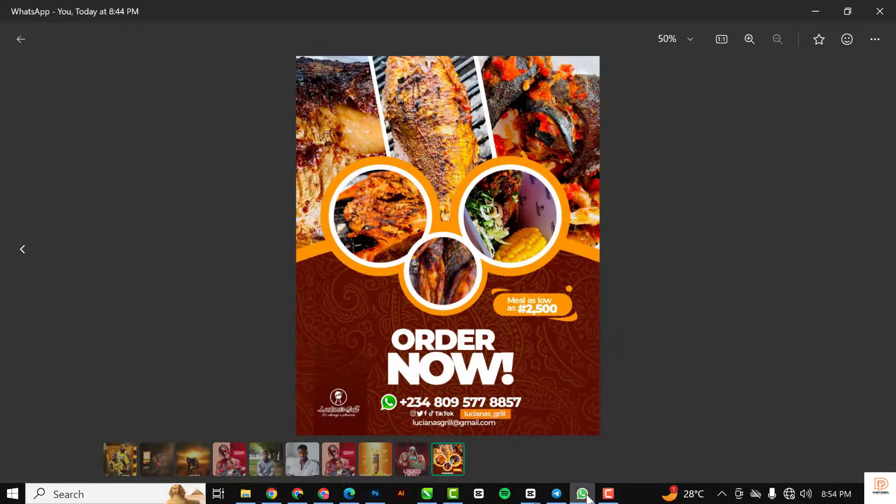
{"action": "left_click", "coordinate": [583, 495]}
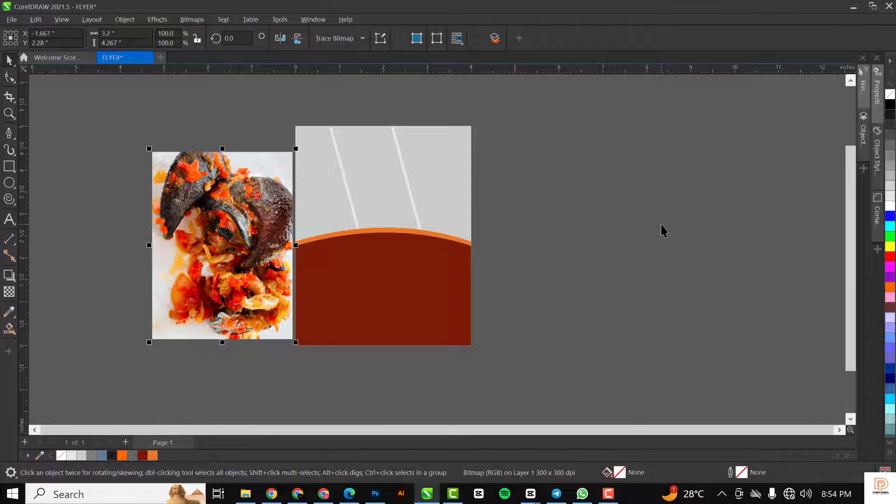
- Draw a circle about 1.49 inches wide over the left part of the arch, with a concentric copy about 1.28 inches wide inside it
{"action": "scroll", "coordinate": [662, 230], "scroll_direction": "up", "scroll_amount": 1}
{"action": "left_click", "coordinate": [9, 183]}
{"action": "left_click_drag", "start_coordinate": [449, 198], "coordinate": [547, 289]}
{"action": "key", "text": "space"}
{"action": "left_click_drag", "start_coordinate": [490, 225], "coordinate": [544, 236]}
{"action": "key", "text": "ctrl+z"}
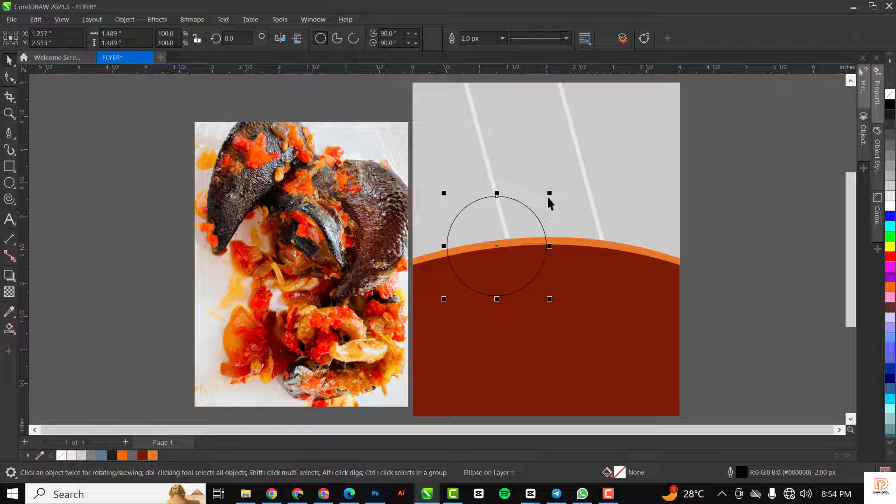
{"action": "scroll", "coordinate": [530, 210], "scroll_direction": "up", "scroll_amount": 1}
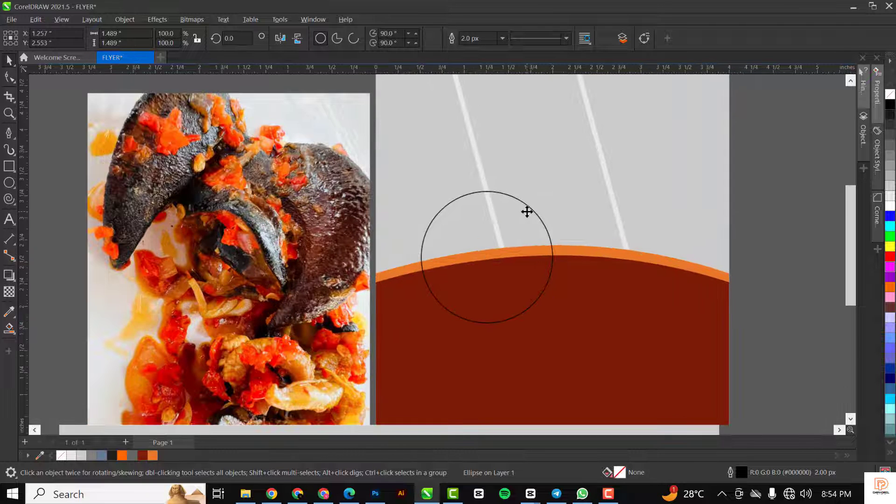
{"action": "left_click_drag", "start_coordinate": [555, 189], "coordinate": [547, 197]}
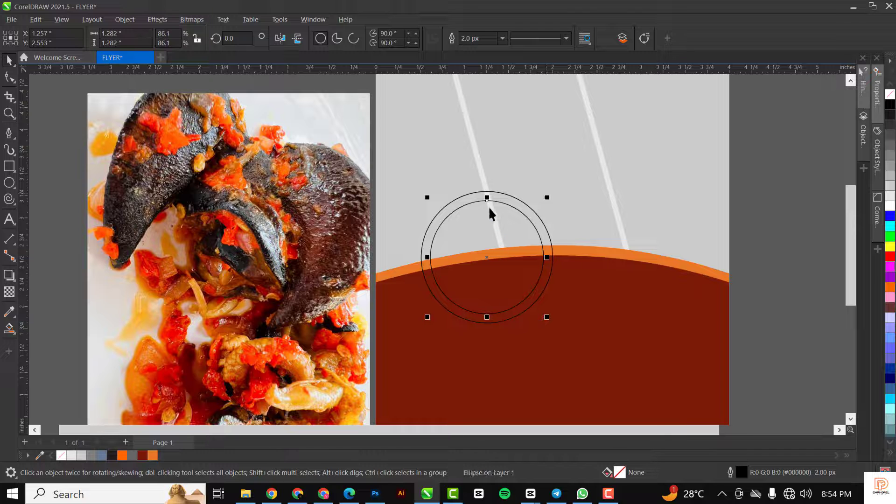
- Fill the outer circle with the sampled orange and the inner circle with white, and remove both outlines
{"action": "left_click", "coordinate": [501, 195]}
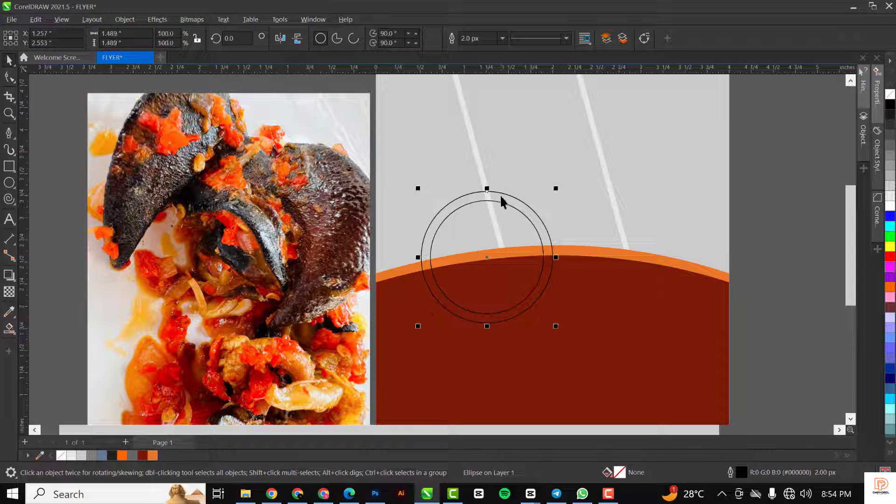
{"action": "left_click", "coordinate": [154, 455]}
{"action": "key", "text": "Tab"}
{"action": "left_click", "coordinate": [892, 207]}
{"action": "left_click_drag", "start_coordinate": [804, 163], "coordinate": [394, 363]}
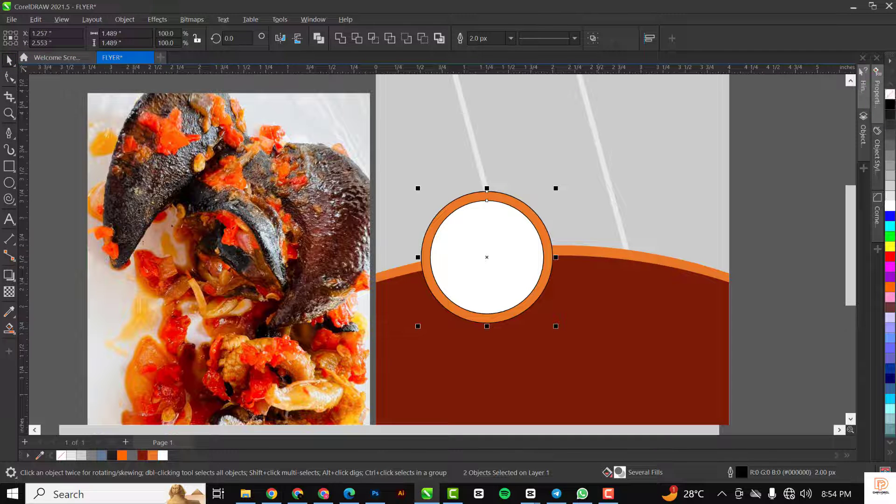
{"action": "right_click", "coordinate": [892, 99]}
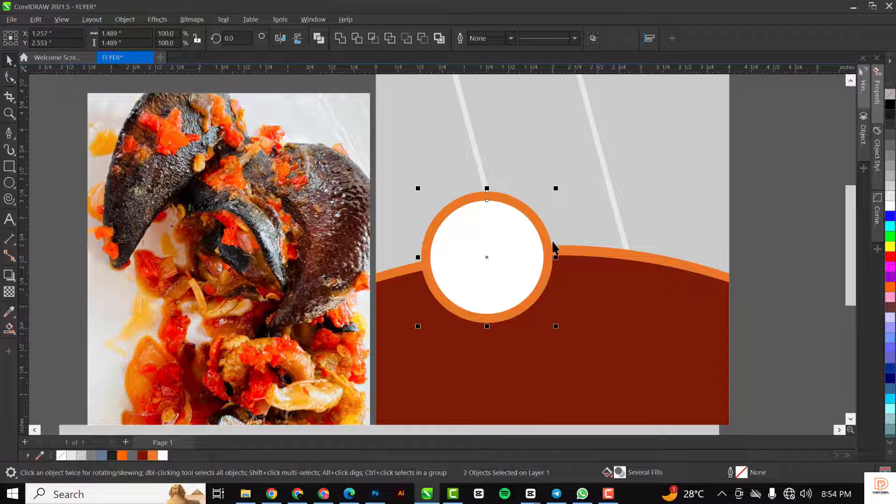
- Scale the ringed circle to about 1.44 inches wide, place a copy level beside it, and shift both circles slightly left
{"action": "left_click_drag", "start_coordinate": [555, 330], "coordinate": [554, 328]}
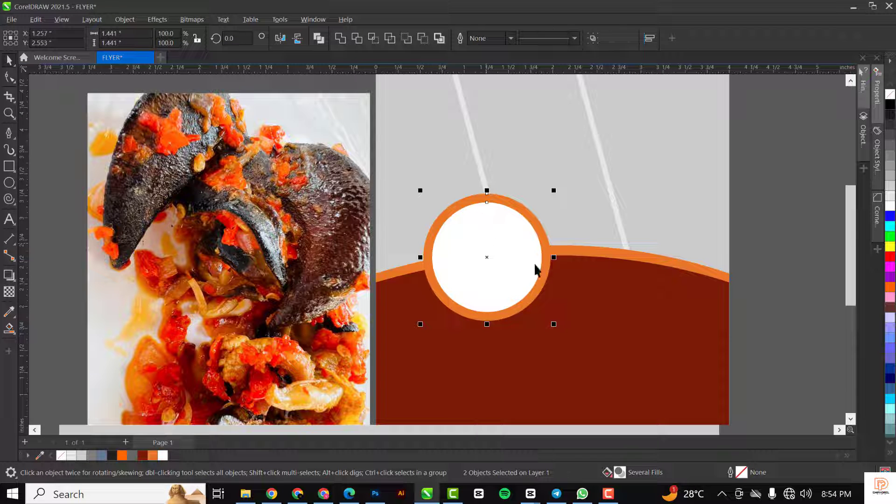
{"action": "left_click_drag", "start_coordinate": [479, 247], "coordinate": [616, 265]}
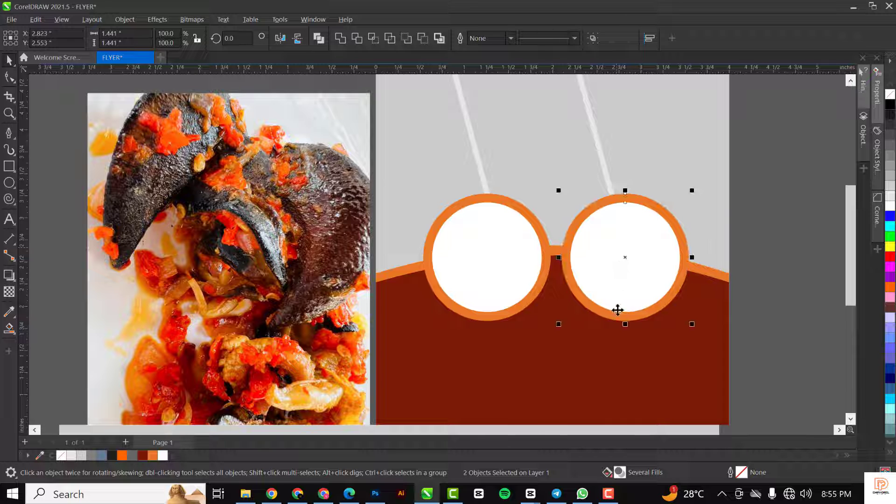
{"action": "left_click_drag", "start_coordinate": [776, 164], "coordinate": [411, 372]}
{"action": "left_click_drag", "start_coordinate": [657, 277], "coordinate": [638, 277]}
- Copy the right ringed circle to below and between the two large ones, and shrink the copy to about 1.09 inches wide
{"action": "left_click", "coordinate": [775, 195]}
{"action": "left_click_drag", "start_coordinate": [793, 183], "coordinate": [524, 362]}
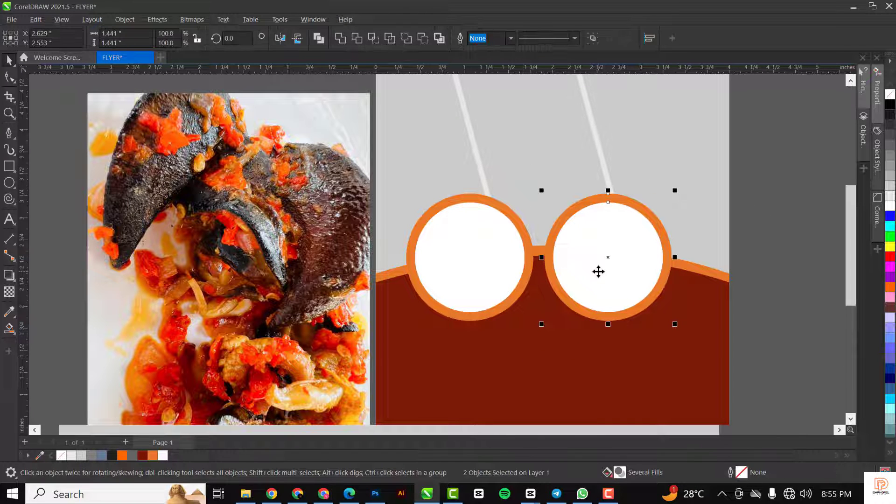
{"action": "left_click_drag", "start_coordinate": [602, 242], "coordinate": [535, 293]}
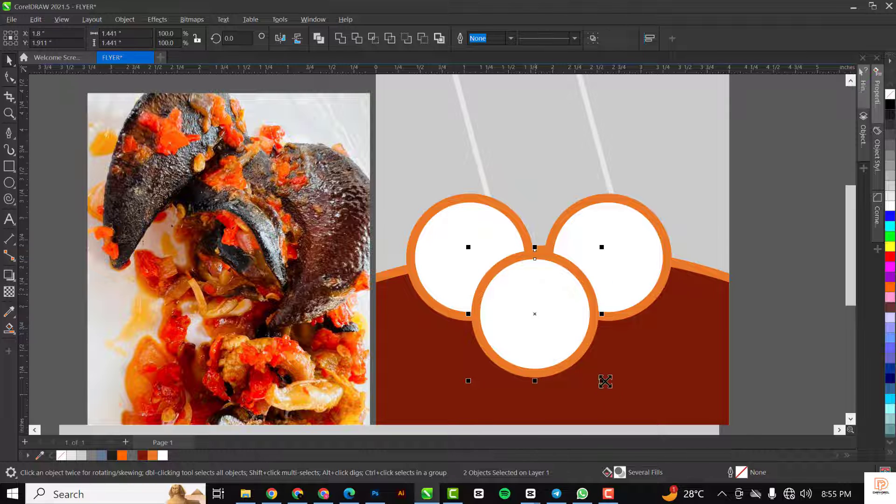
{"action": "left_click_drag", "start_coordinate": [601, 381], "coordinate": [587, 373]}
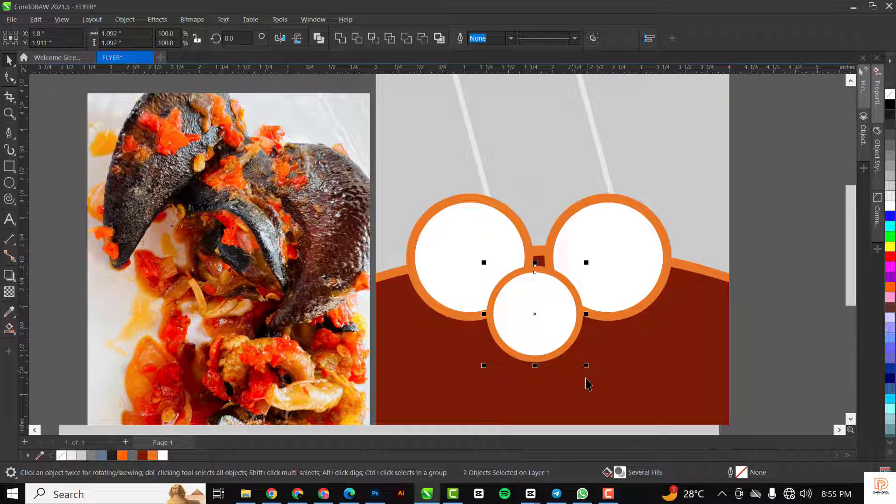
{"action": "key", "text": "Escape"}
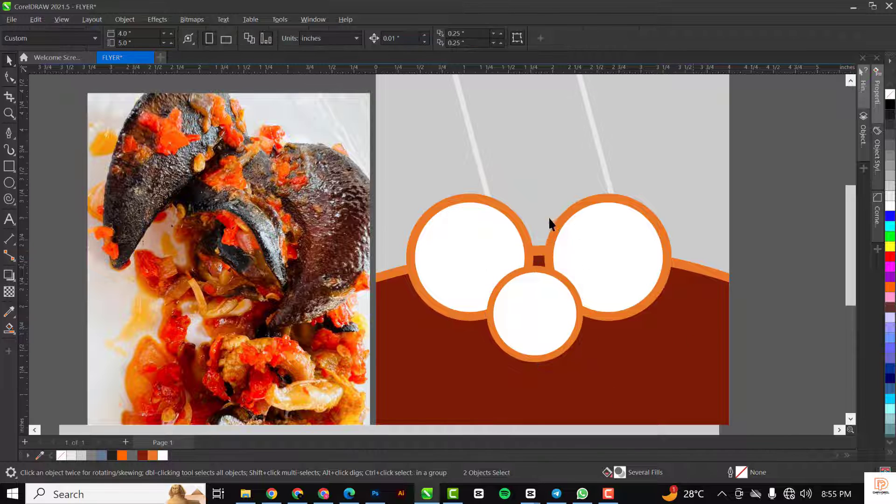
- Nudge the small ringed circle between the two large ones, and shift all three circles together slightly right
{"action": "scroll", "coordinate": [547, 217], "scroll_direction": "down", "scroll_amount": 2}
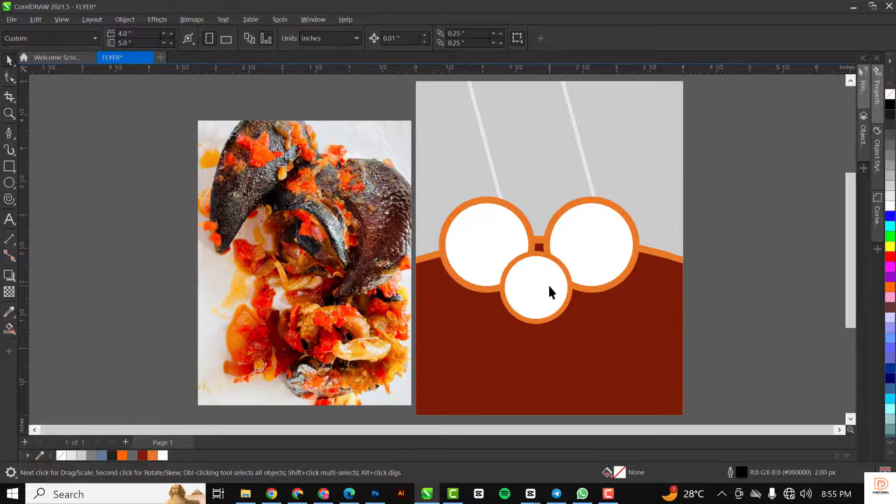
{"action": "left_click", "coordinate": [548, 285]}
{"action": "scroll", "coordinate": [553, 255], "scroll_direction": "up", "scroll_amount": 2}
{"action": "left_click_drag", "start_coordinate": [544, 255], "coordinate": [546, 272]}
{"action": "scroll", "coordinate": [546, 255], "scroll_direction": "down", "scroll_amount": 2}
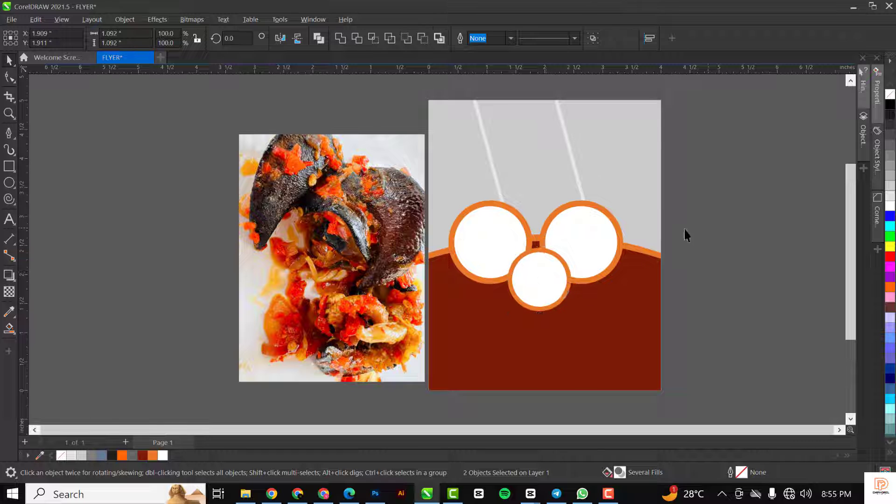
{"action": "left_click", "coordinate": [704, 234]}
{"action": "scroll", "coordinate": [703, 188], "scroll_direction": "up", "scroll_amount": 1}
{"action": "left_click_drag", "start_coordinate": [695, 184], "coordinate": [301, 422]}
{"action": "left_click_drag", "start_coordinate": [410, 311], "coordinate": [416, 312]}
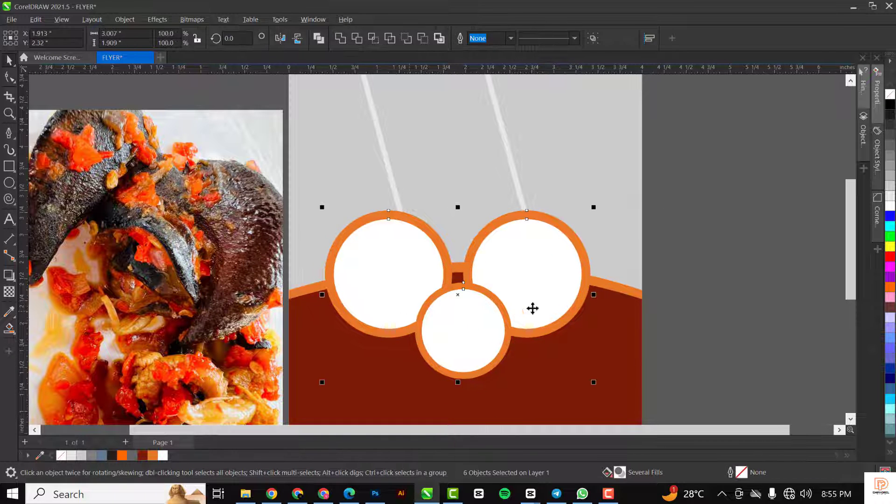
{"action": "left_click", "coordinate": [746, 236]}
{"action": "scroll", "coordinate": [693, 250], "scroll_direction": "down", "scroll_amount": 1}
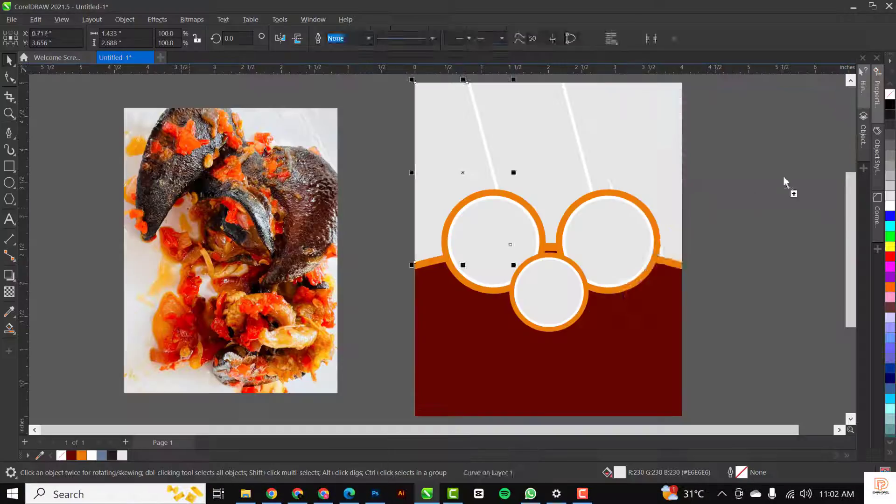
- Bring in the browned grilled fish photo and fit it inside the left slanted panel at about 87.5% scale, rotated about 1 degree
{"action": "left_click_drag", "start_coordinate": [784, 182], "coordinate": [789, 154]}
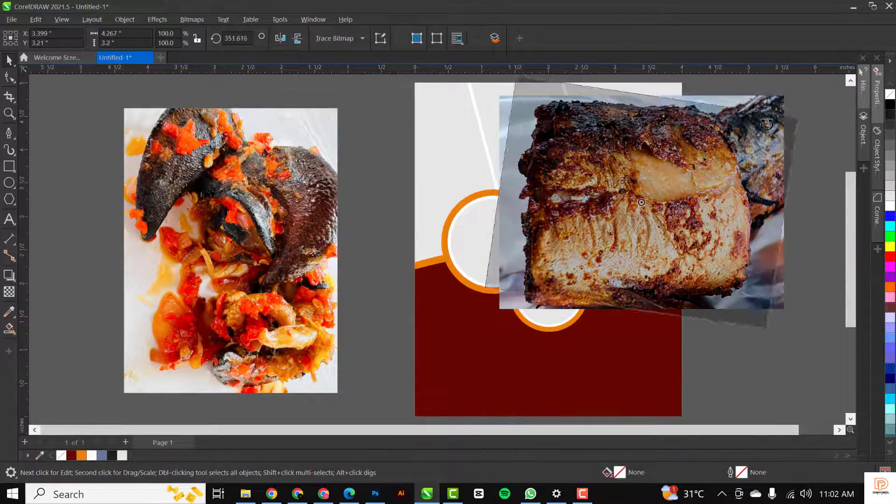
{"action": "left_click_drag", "start_coordinate": [640, 201], "coordinate": [444, 138]}
{"action": "left_click", "coordinate": [444, 138], "text": "ctrl"}
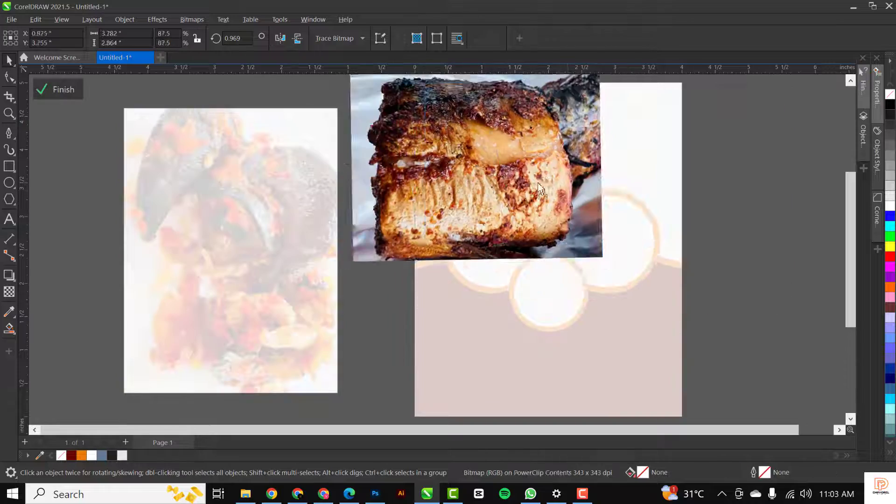
{"action": "left_click", "coordinate": [543, 209], "text": "ctrl"}
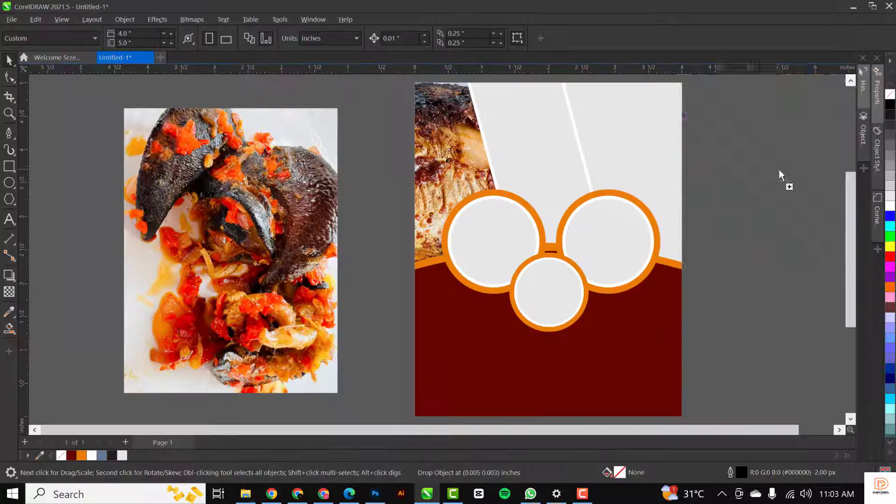
- Add the photo of a whole fish on the grill and fit it inside the middle slanted panel
{"action": "right_click", "coordinate": [776, 229]}
{"action": "left_click", "coordinate": [796, 315]}
{"action": "left_click", "coordinate": [514, 140]}
{"action": "left_click", "coordinate": [513, 140], "text": "ctrl"}
{"action": "left_click_drag", "start_coordinate": [656, 87], "coordinate": [672, 140]}
{"action": "left_click_drag", "start_coordinate": [566, 245], "coordinate": [565, 187]}
{"action": "left_click", "coordinate": [565, 187], "text": "ctrl"}
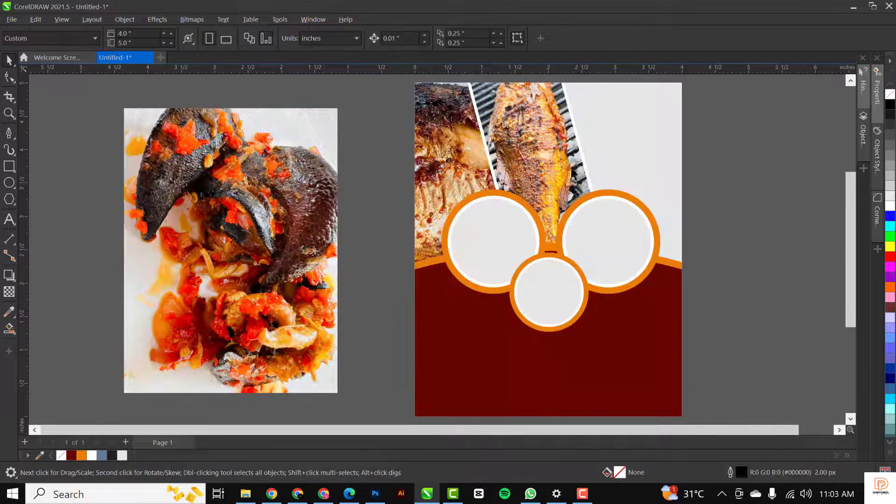
- Place the peppered fish photo from beside the page inside the right slanted panel and adjust its position
{"action": "left_click", "coordinate": [251, 177]}
{"action": "left_click_drag", "start_coordinate": [250, 177], "coordinate": [622, 261]}
{"action": "left_click", "coordinate": [716, 314], "text": "ctrl"}
{"action": "left_click", "coordinate": [752, 251], "text": "ctrl"}
- Bring three more food photos into the document and fit the orange grilled meat photo inside the left circle
{"action": "key", "text": "alt+Tab"}
{"action": "left_click", "coordinate": [371, 118]}
{"action": "left_click", "coordinate": [622, 116], "text": "ctrl"}
{"action": "left_click", "coordinate": [700, 117], "text": "ctrl"}
{"action": "left_click_drag", "start_coordinate": [700, 117], "coordinate": [470, 266]}
{"action": "left_click", "coordinate": [449, 275]}
{"action": "scroll", "coordinate": [431, 239], "scroll_direction": "up", "scroll_amount": 2}
{"action": "left_click", "coordinate": [57, 90]}
- Place the photo of grilled pieces on foil inside the small middle circle and scale it to about 35%
{"action": "left_click_drag", "start_coordinate": [223, 215], "coordinate": [486, 294]}
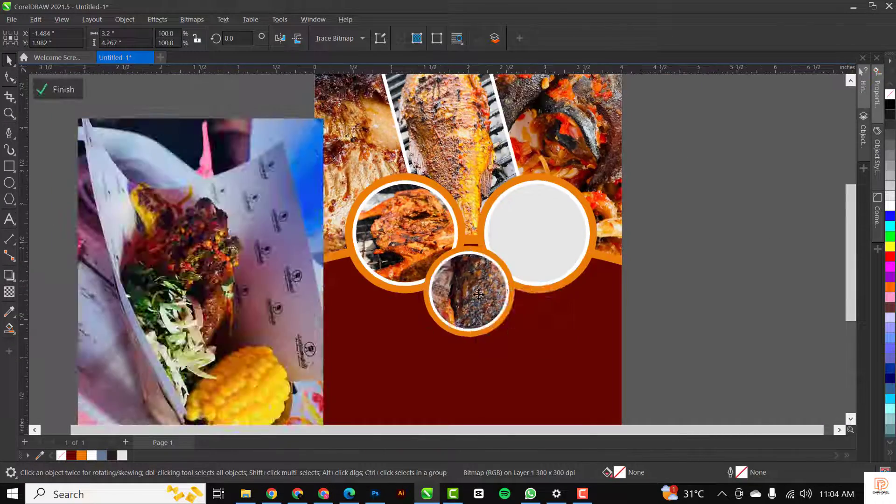
{"action": "left_click", "coordinate": [60, 88]}
{"action": "left_click_drag", "start_coordinate": [544, 420], "coordinate": [499, 351]}
{"action": "scroll", "coordinate": [464, 315], "scroll_direction": "up", "scroll_amount": 2}
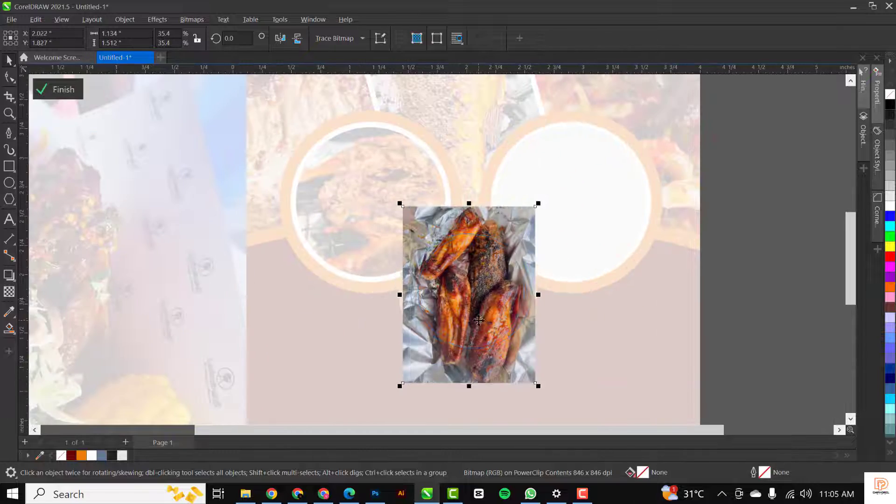
{"action": "left_click", "coordinate": [58, 89]}
- Place the photo of wrapped grilled food with corn inside the right circle and scale it to about 47.6%
{"action": "left_click_drag", "start_coordinate": [214, 256], "coordinate": [503, 218]}
{"action": "left_click", "coordinate": [555, 252]}
{"action": "left_click_drag", "start_coordinate": [625, 314], "coordinate": [570, 236]}
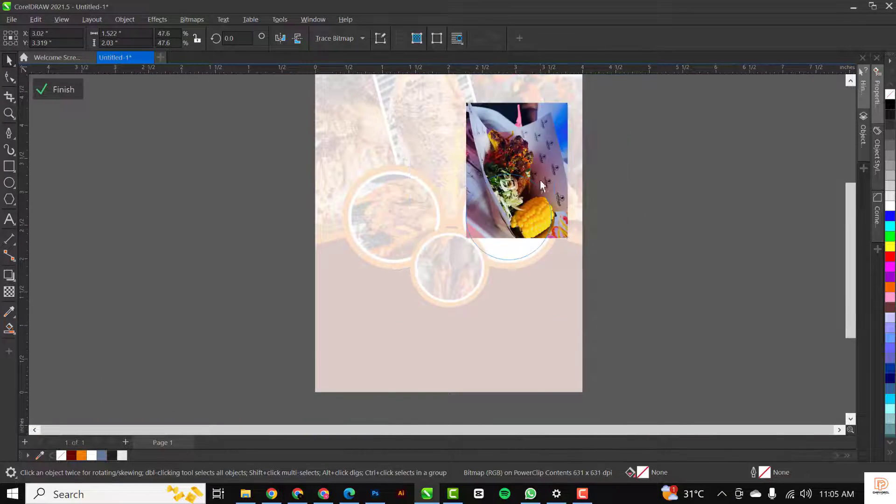
{"action": "left_click", "coordinate": [58, 89]}
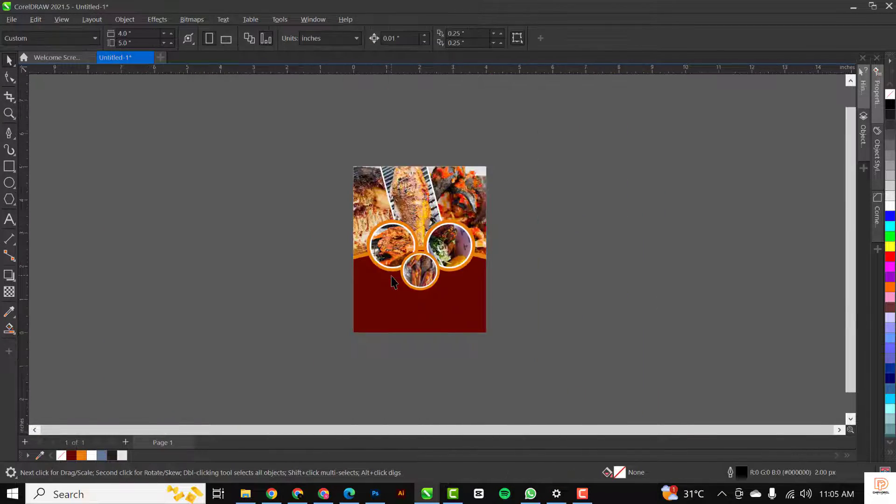
{"action": "scroll", "coordinate": [449, 233], "scroll_direction": "up", "scroll_amount": 2}
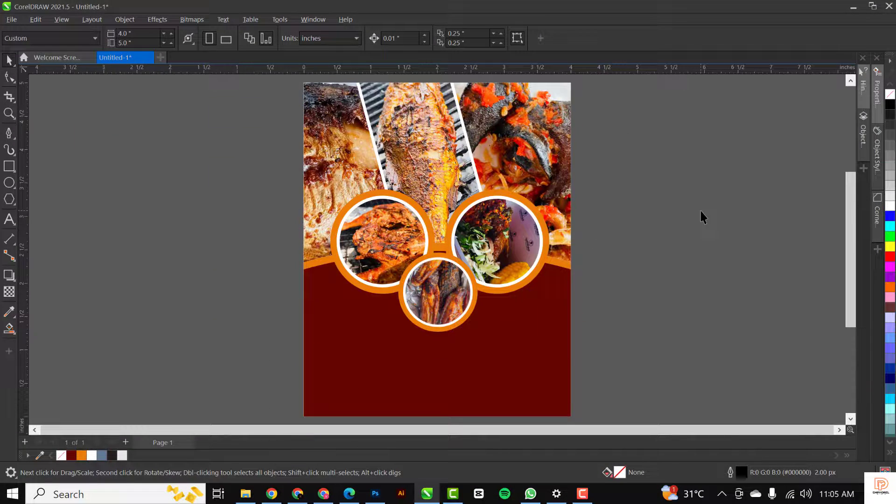
- Add the artistic text "ORDER NOW" on two lines in the dark red area below the small circle
{"action": "left_click", "coordinate": [10, 256]}
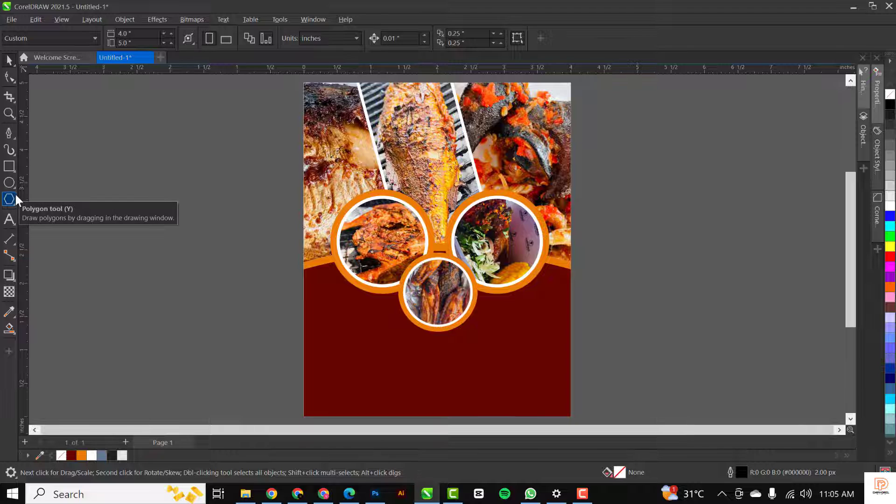
{"action": "left_click", "coordinate": [11, 219]}
{"action": "left_click", "coordinate": [382, 353]}
{"action": "type", "text": "ORDER"}
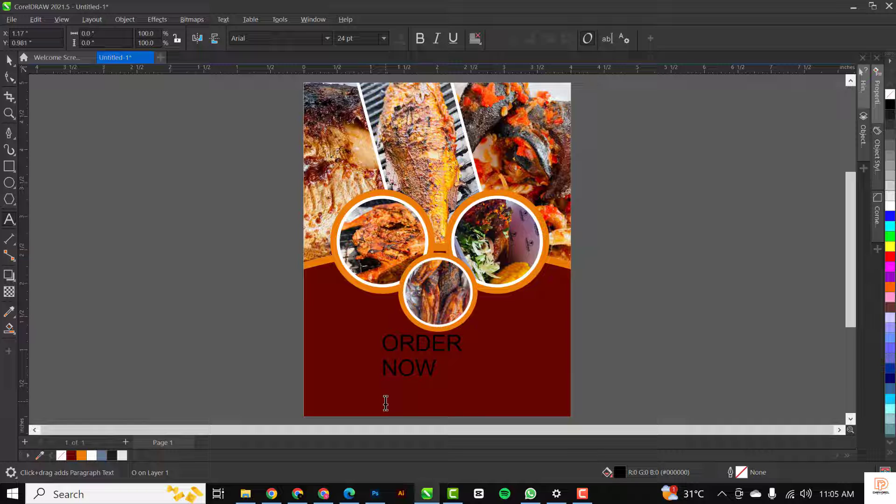
{"action": "key", "text": "ctrl+space"}
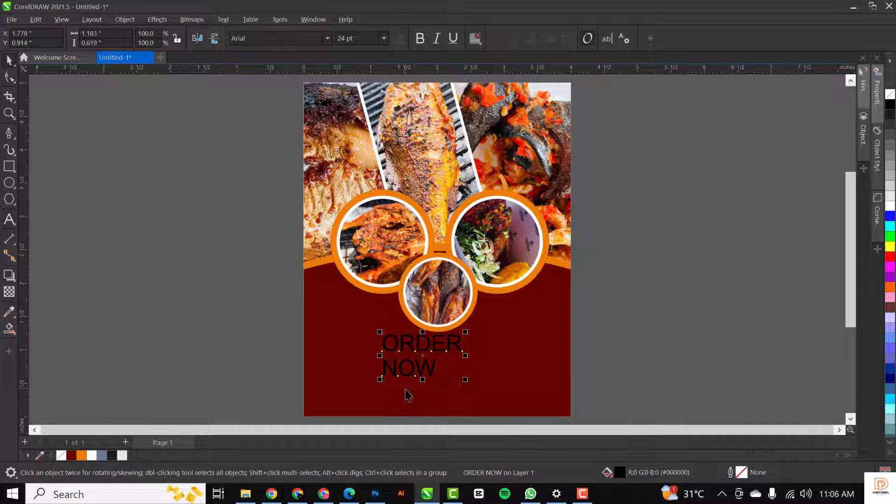
- Set the font of the ORDER NOW text to Montserrat ExtraBold
{"action": "left_click", "coordinate": [266, 41]}
{"action": "type", "text": "Montse"}
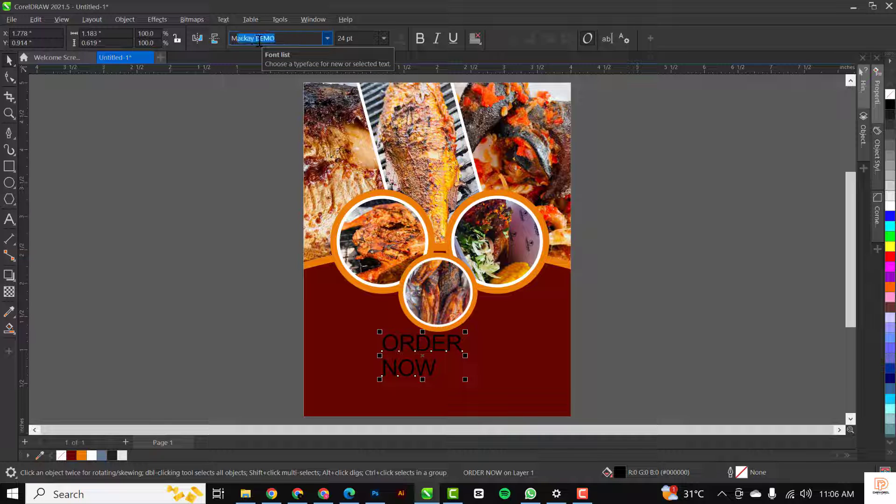
{"action": "left_click", "coordinate": [327, 38]}
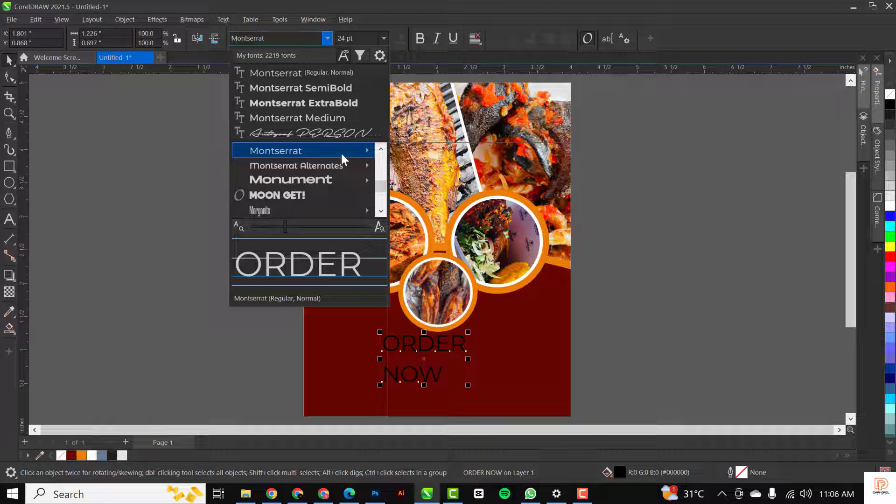
{"action": "mouse_move", "coordinate": [341, 152]}
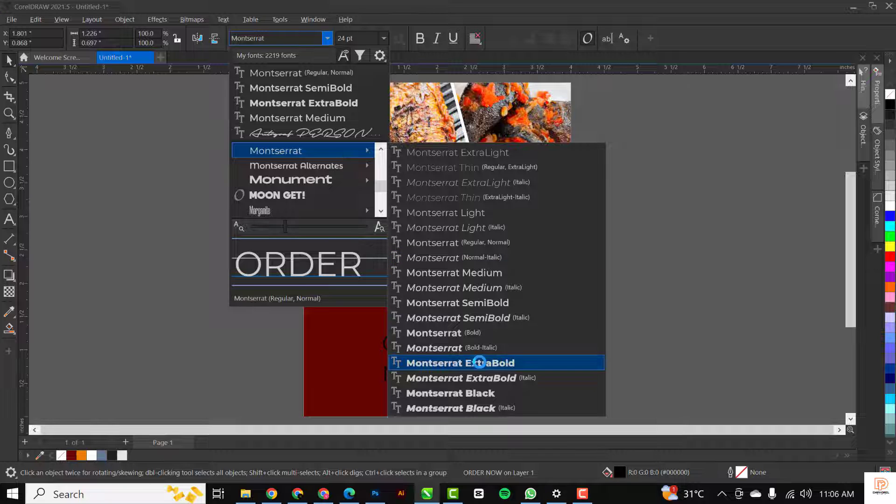
{"action": "left_click", "coordinate": [479, 362]}
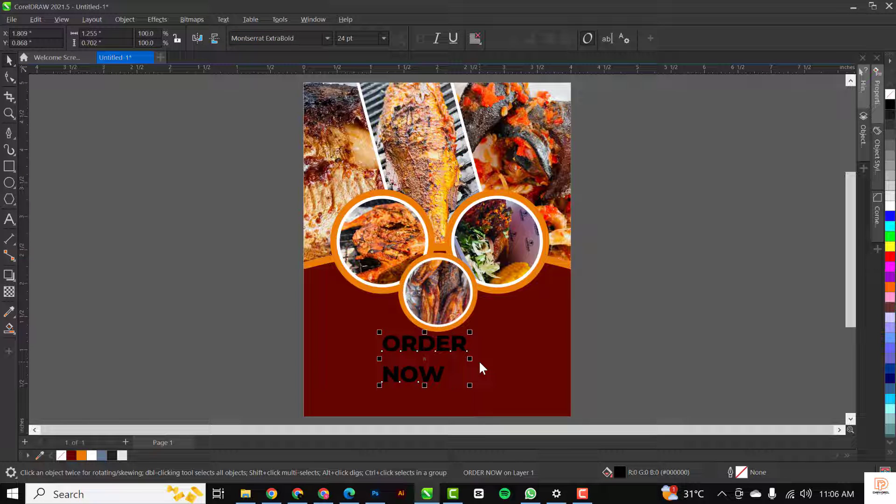
- Split ORDER and NOW into separate text objects and tighten the letter spacing of both words
{"action": "scroll", "coordinate": [427, 381], "scroll_direction": "up", "scroll_amount": 2}
{"action": "left_click", "coordinate": [427, 380]}
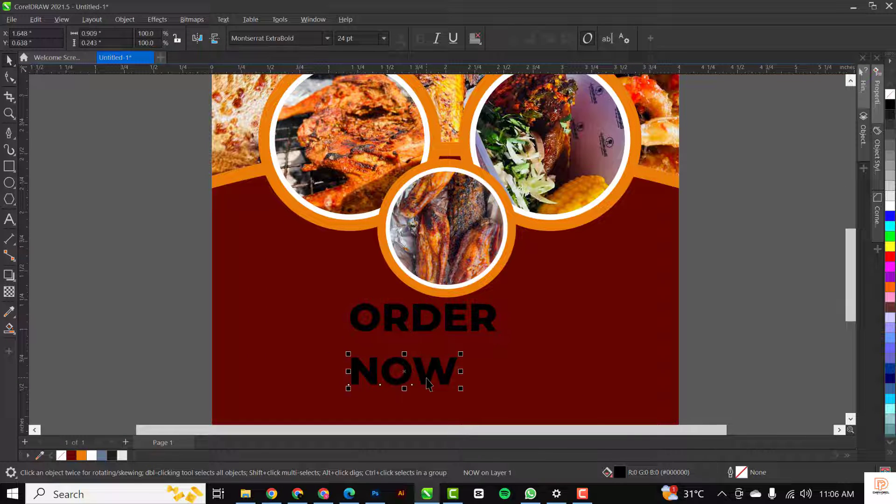
{"action": "key", "text": "F10"}
{"action": "left_click_drag", "start_coordinate": [461, 393], "coordinate": [453, 393]}
{"action": "left_click_drag", "start_coordinate": [498, 335], "coordinate": [486, 336]}
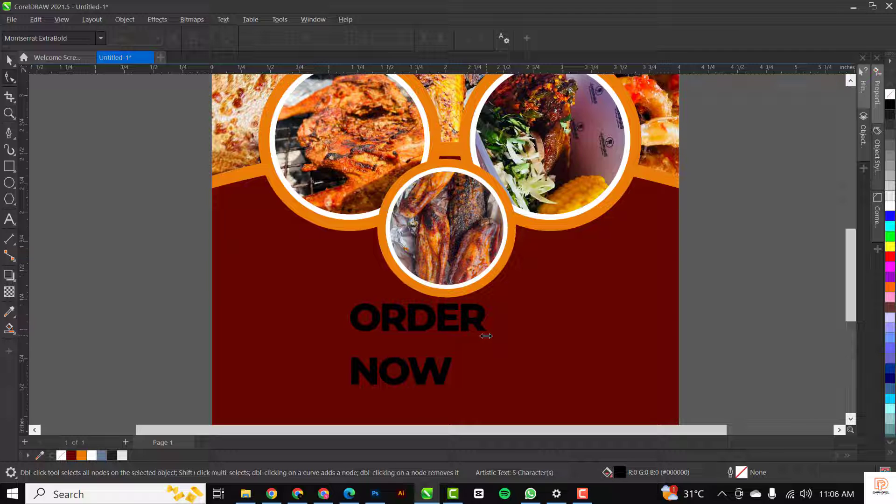
- Move NOW up directly beneath ORDER and enlarge it to match the width of ORDER
{"action": "key", "text": "space"}
{"action": "left_click", "coordinate": [410, 373]}
{"action": "left_click_drag", "start_coordinate": [419, 375], "coordinate": [492, 394]}
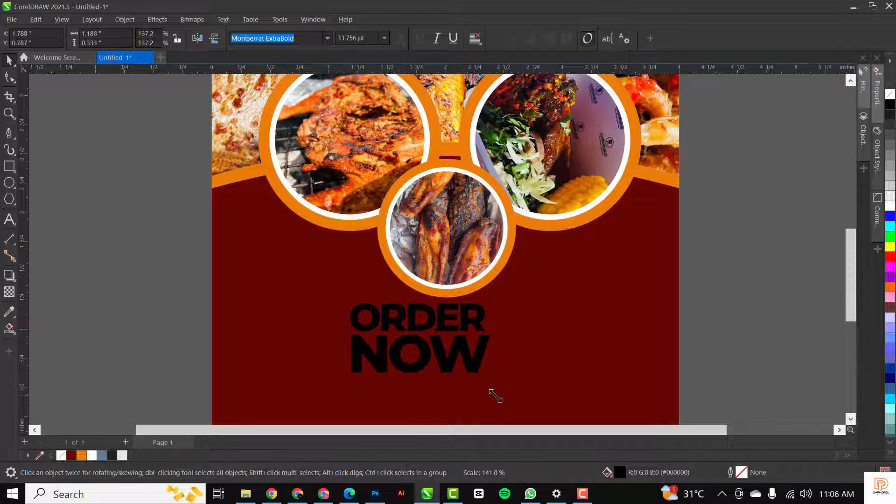
- Colour ORDER and NOW white, centre them beneath the small circle, and scale them together to about 1.57 inches wide
{"action": "left_click", "coordinate": [471, 333], "text": "shift"}
{"action": "left_click", "coordinate": [891, 206]}
{"action": "left_click_drag", "start_coordinate": [461, 322], "coordinate": [493, 338]}
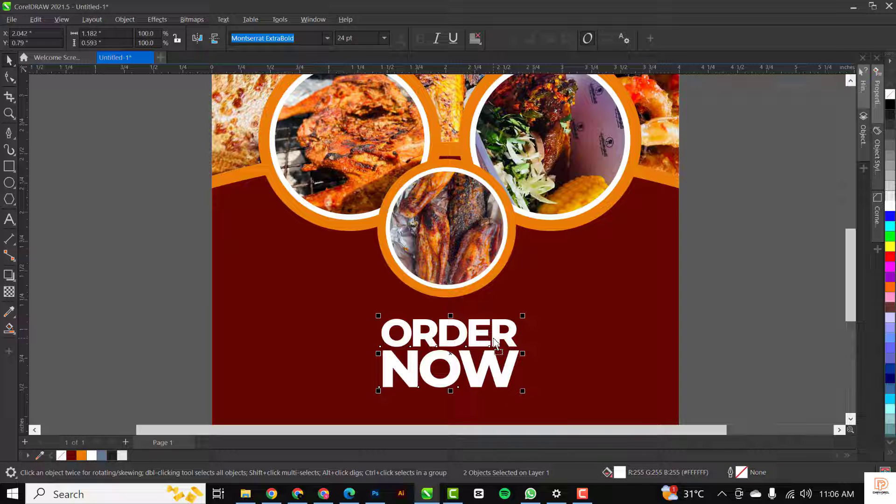
{"action": "left_click_drag", "start_coordinate": [523, 315], "coordinate": [545, 303]}
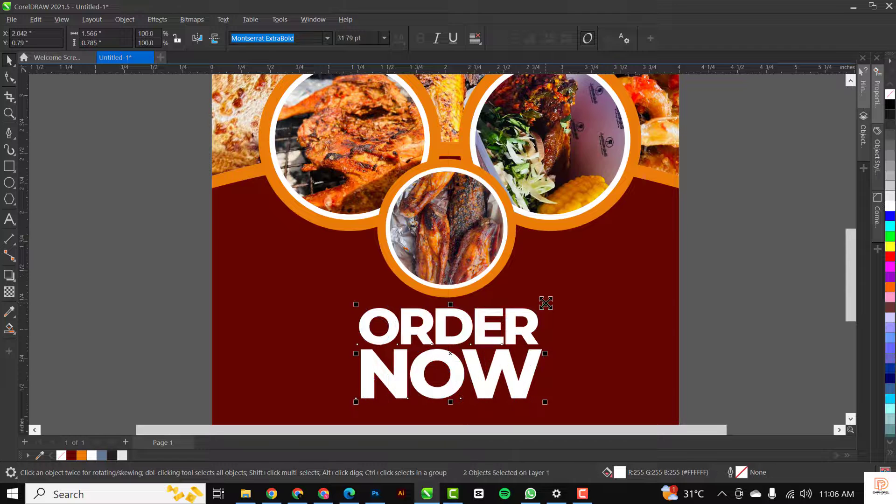
- Move all three ringed picture circles up slightly over the arch
{"action": "left_click", "coordinate": [515, 336]}
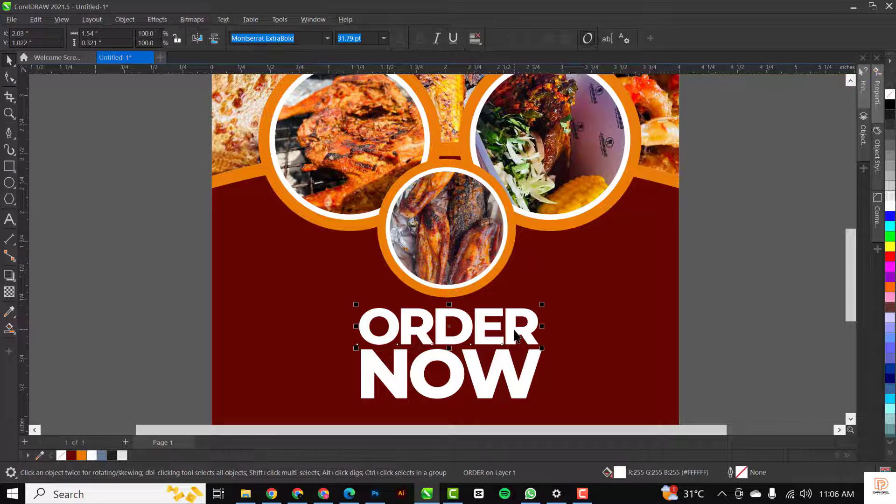
{"action": "key", "text": "shift+F4"}
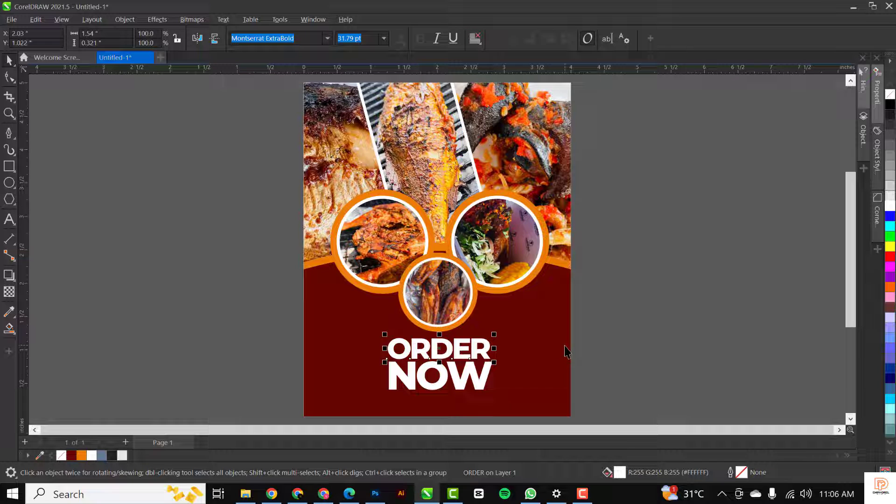
{"action": "left_click_drag", "start_coordinate": [642, 160], "coordinate": [321, 343]}
{"action": "left_click_drag", "start_coordinate": [436, 300], "coordinate": [436, 289]}
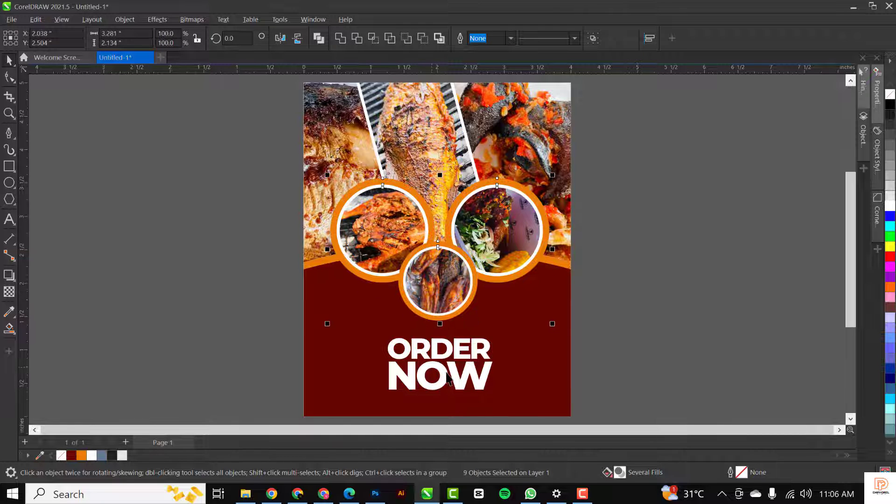
- Move the ORDER and NOW text together up slightly, closer to the small picture circle
{"action": "left_click_drag", "start_coordinate": [625, 341], "coordinate": [330, 411]}
{"action": "left_click", "coordinate": [439, 359], "text": "shift"}
{"action": "left_click_drag", "start_coordinate": [439, 359], "coordinate": [439, 349]}
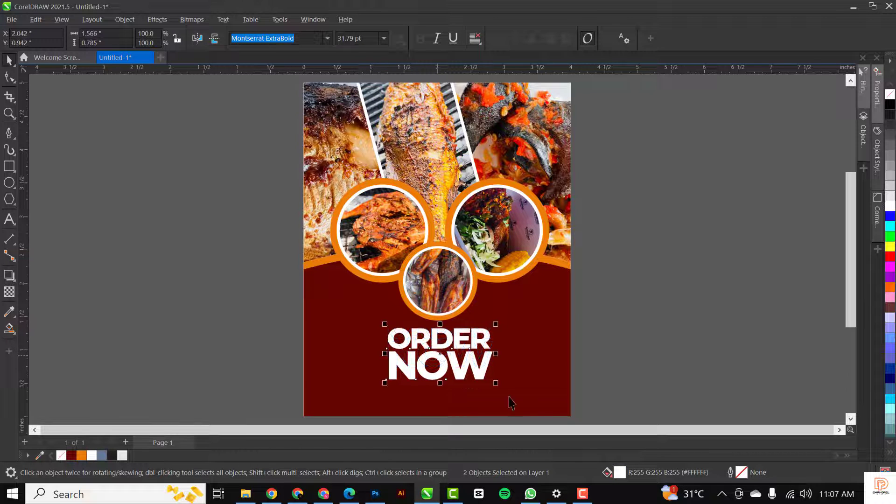
- Import the LOGO image, scale it to about 0.68 inches wide, and place it in the lower-left corner of the dark red base
{"action": "left_click", "coordinate": [691, 327]}
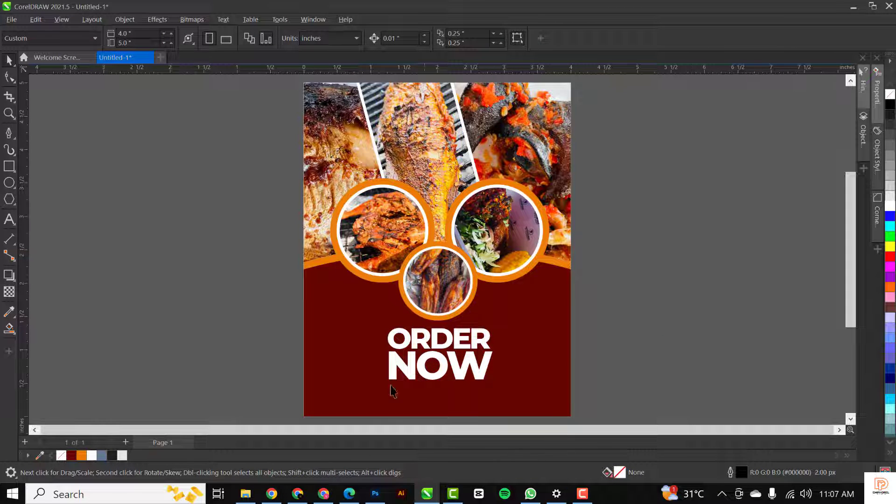
{"action": "left_click", "coordinate": [245, 493]}
{"action": "left_click_drag", "start_coordinate": [228, 104], "coordinate": [183, 306]}
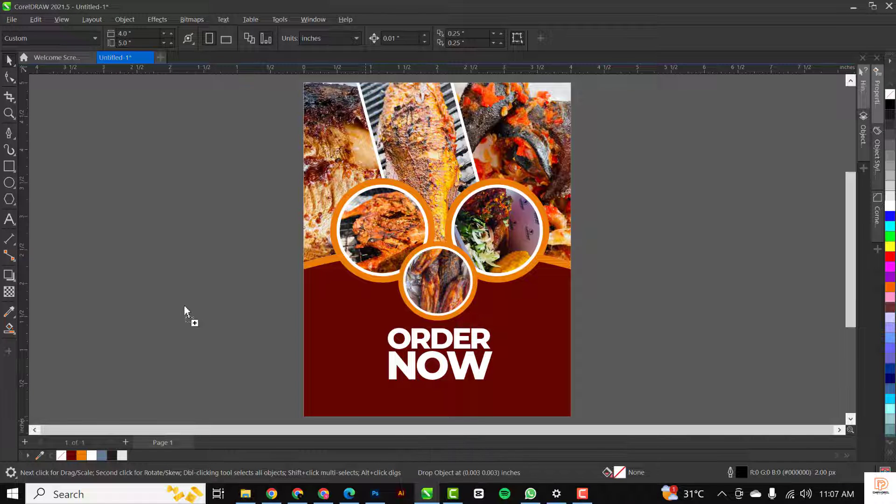
{"action": "left_click_drag", "start_coordinate": [225, 334], "coordinate": [212, 336]}
{"action": "left_click_drag", "start_coordinate": [212, 336], "coordinate": [362, 368]}
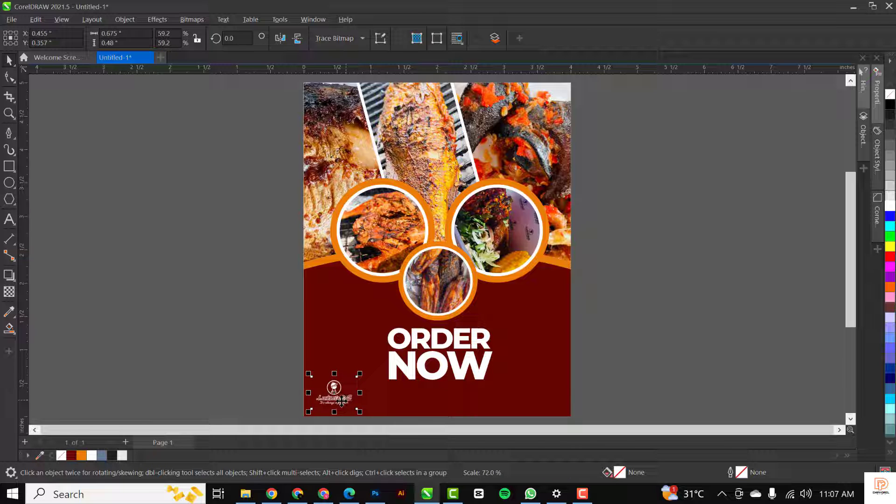
{"action": "left_click", "coordinate": [600, 352]}
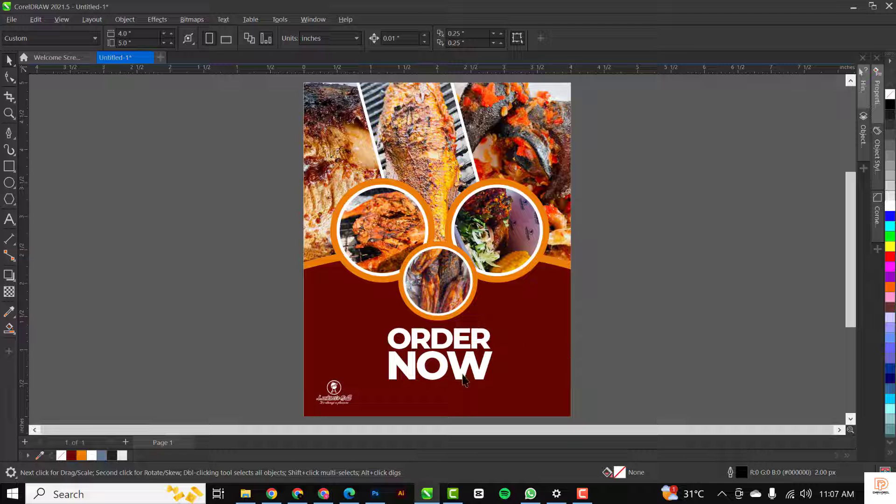
- Raise the three ringed picture circles together a little more over the arch
{"action": "left_click", "coordinate": [410, 219]}
{"action": "left_click_drag", "start_coordinate": [661, 145], "coordinate": [303, 334]}
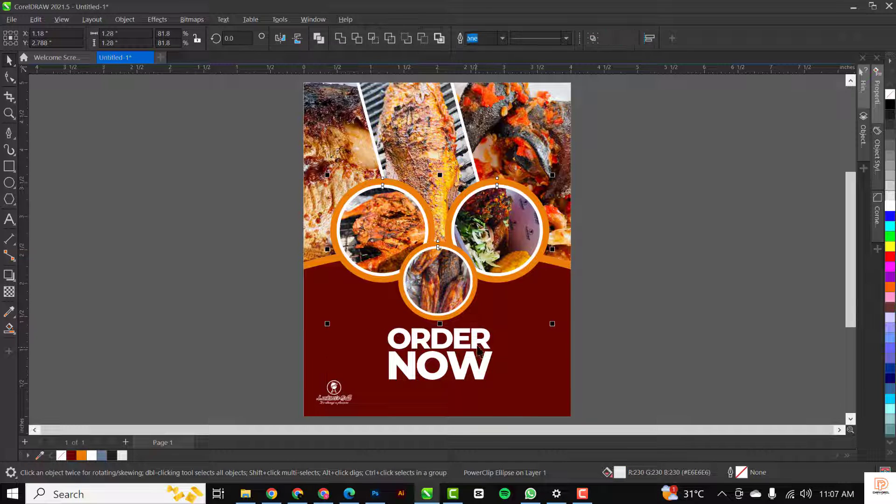
{"action": "left_click_drag", "start_coordinate": [435, 294], "coordinate": [434, 287]}
{"action": "left_click", "coordinate": [625, 266]}
- Shift ORDER and NOW together up slightly to leave more room beneath them
{"action": "left_click", "coordinate": [449, 343]}
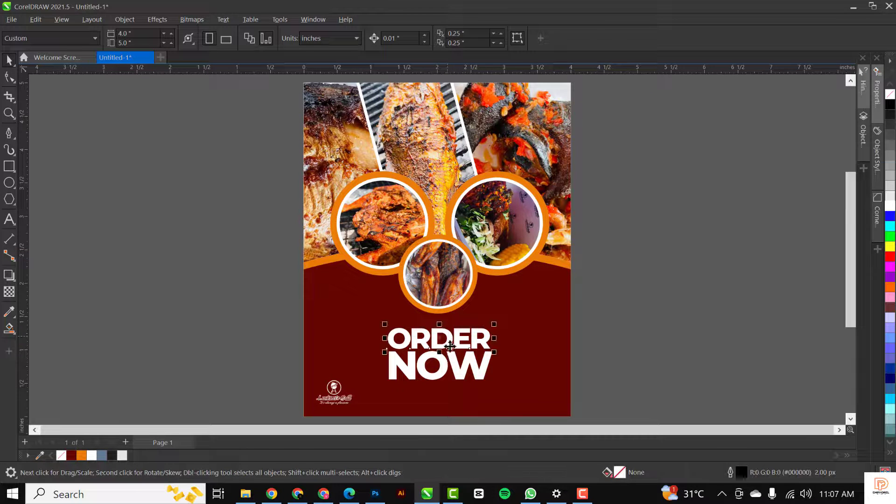
{"action": "left_click", "coordinate": [448, 367], "text": "shift"}
{"action": "left_click_drag", "start_coordinate": [446, 361], "coordinate": [446, 353]}
{"action": "left_click", "coordinate": [611, 353]}
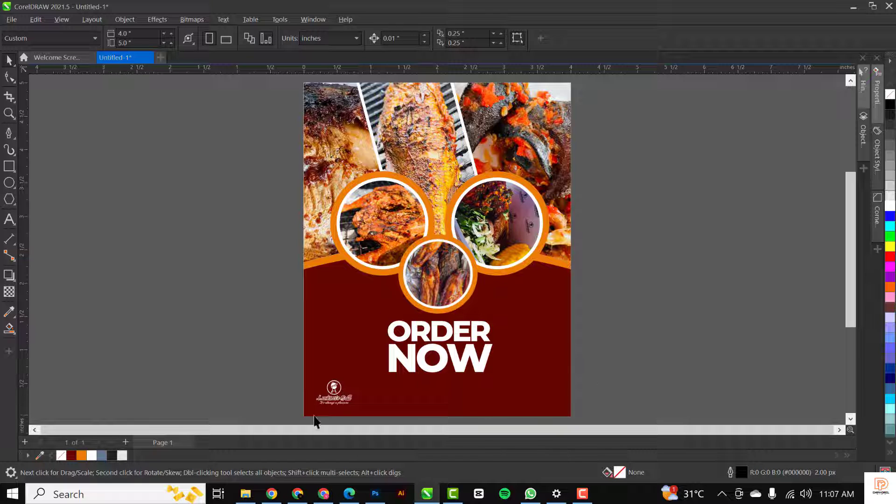
- Import the gold paisley pattern image beside the page and set its transparency blend mode to Overlay
{"action": "left_click", "coordinate": [261, 492]}
{"action": "left_click_drag", "start_coordinate": [310, 90], "coordinate": [674, 285]}
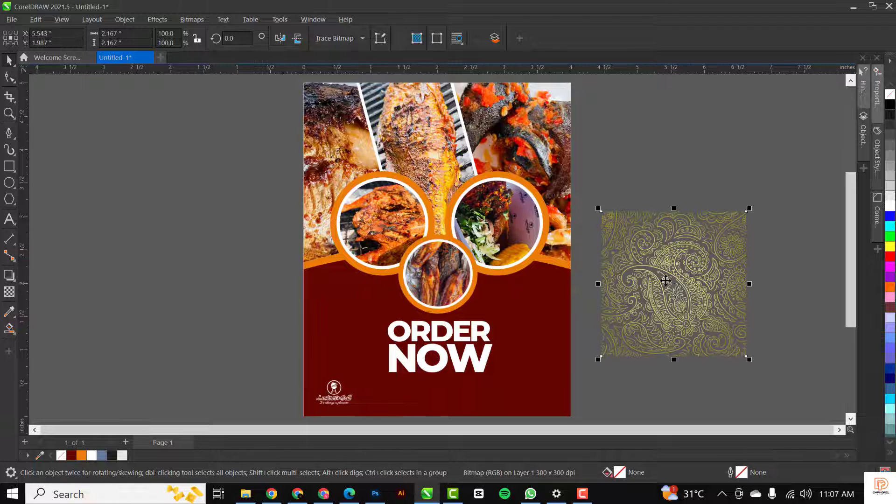
{"action": "left_click", "coordinate": [9, 293]}
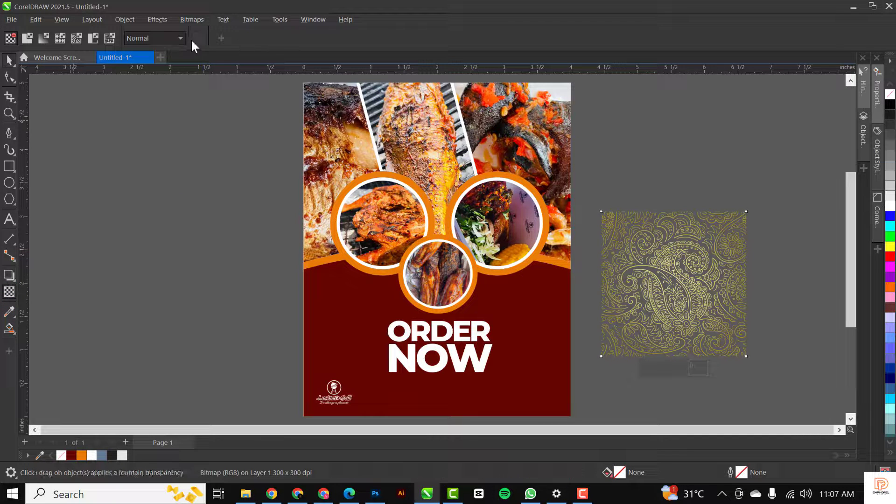
{"action": "left_click", "coordinate": [161, 37]}
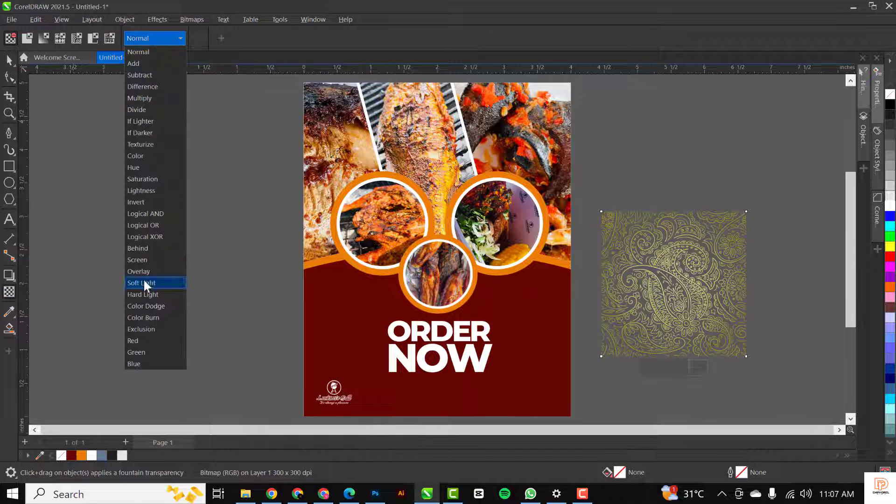
{"action": "key", "text": "Return"}
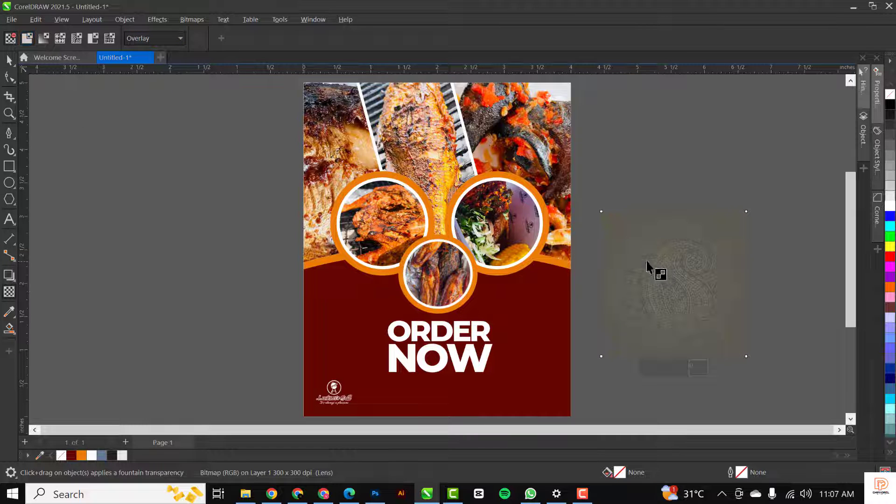
- PowerClip the gold pattern inside the dark red arched base
{"action": "left_click", "coordinate": [710, 268]}
{"action": "right_click", "coordinate": [689, 270]}
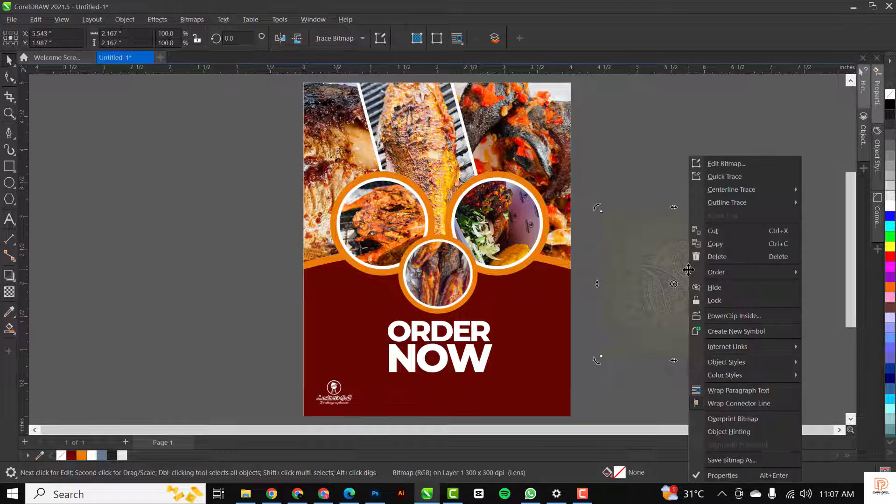
{"action": "left_click", "coordinate": [746, 315]}
{"action": "left_click", "coordinate": [523, 328]}
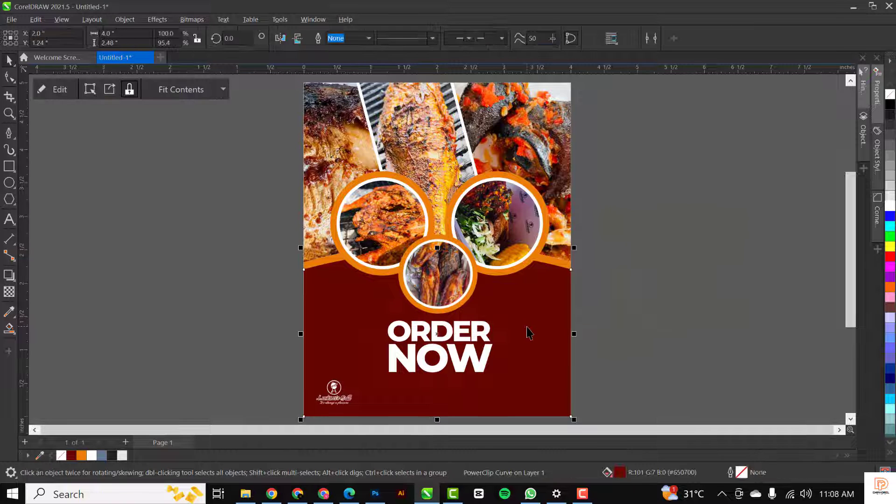
- Edit the base's PowerClip contents, scaling the pattern to about 4.31 inches square and centring it horizontally over the base
{"action": "double_click", "coordinate": [518, 325]}
{"action": "left_click_drag", "start_coordinate": [468, 313], "coordinate": [396, 295]}
{"action": "scroll", "coordinate": [380, 264], "scroll_direction": "down", "scroll_amount": 1}
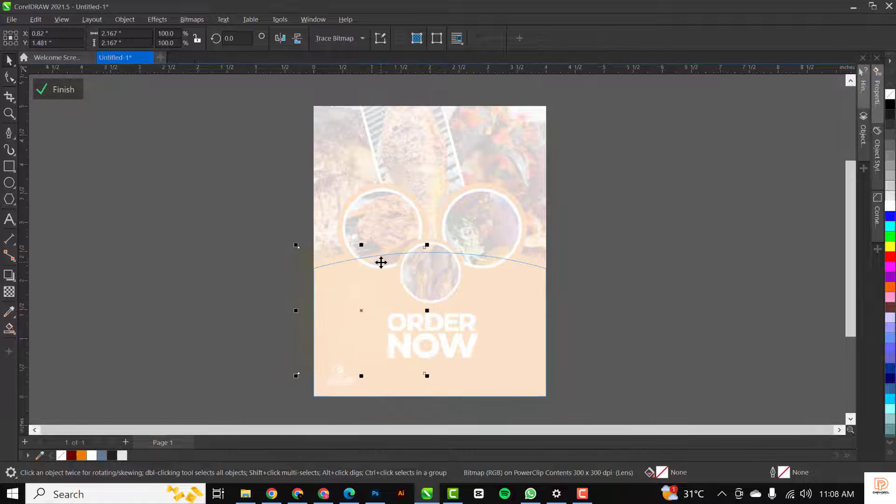
{"action": "left_click_drag", "start_coordinate": [428, 376], "coordinate": [732, 443]}
{"action": "left_click_drag", "start_coordinate": [550, 354], "coordinate": [538, 285]}
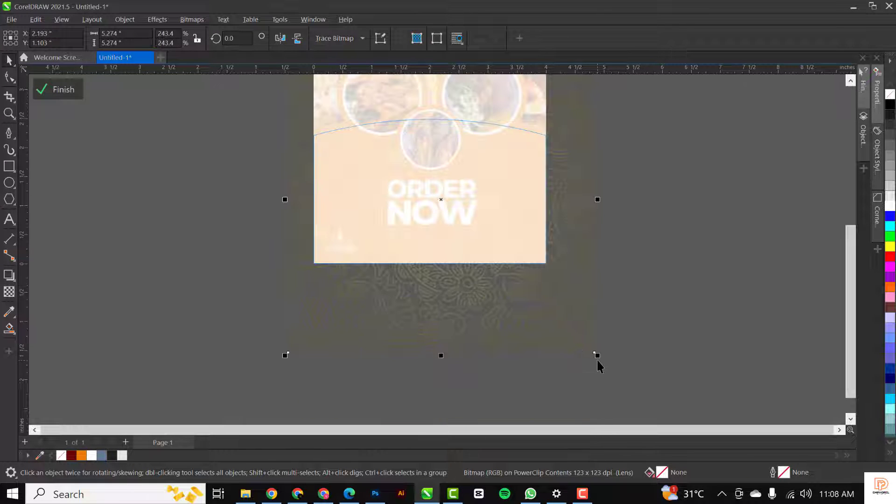
{"action": "left_click_drag", "start_coordinate": [598, 357], "coordinate": [568, 334]}
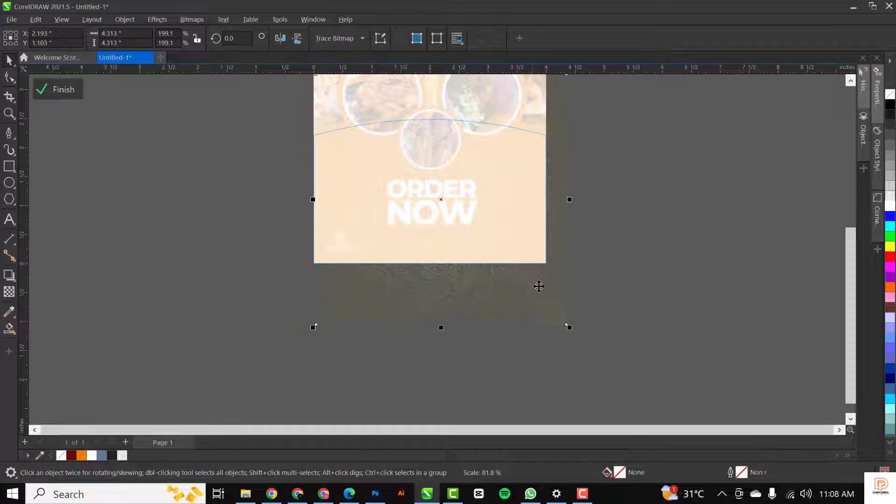
{"action": "left_click", "coordinate": [684, 305]}
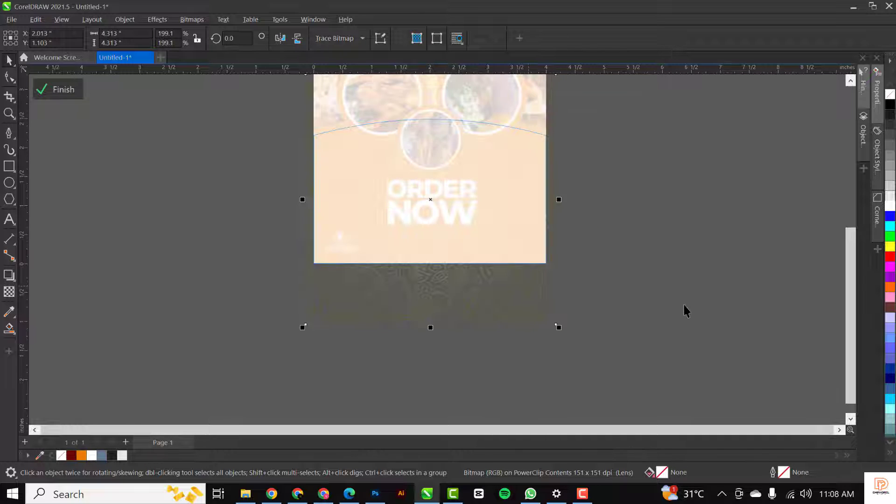
{"action": "left_click", "coordinate": [685, 304]}
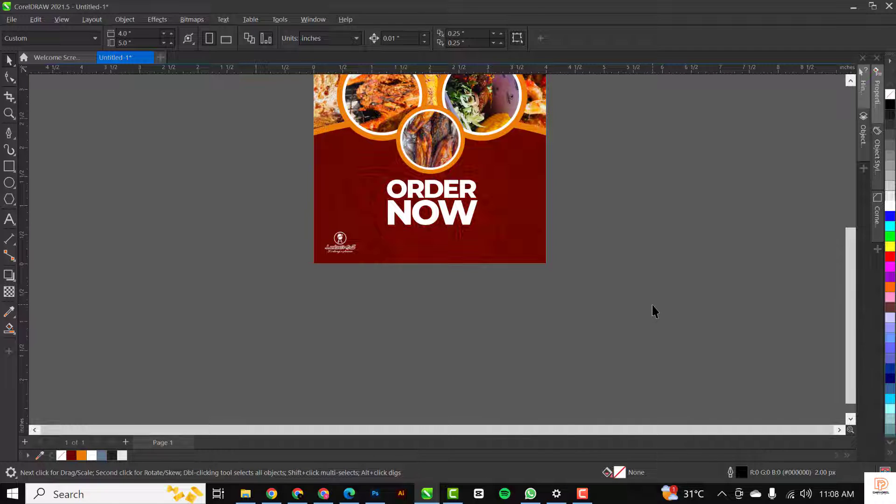
- Give the pattern inside the base's PowerClip a uniform transparency of 76 and finish editing the contents
{"action": "scroll", "coordinate": [651, 304], "scroll_direction": "down", "scroll_amount": 1}
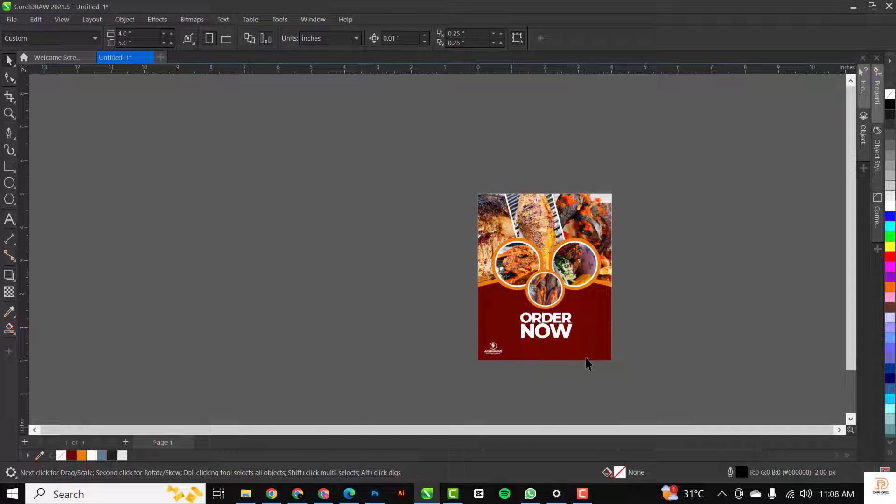
{"action": "key", "text": "shift+F4"}
{"action": "left_click", "coordinate": [534, 333]}
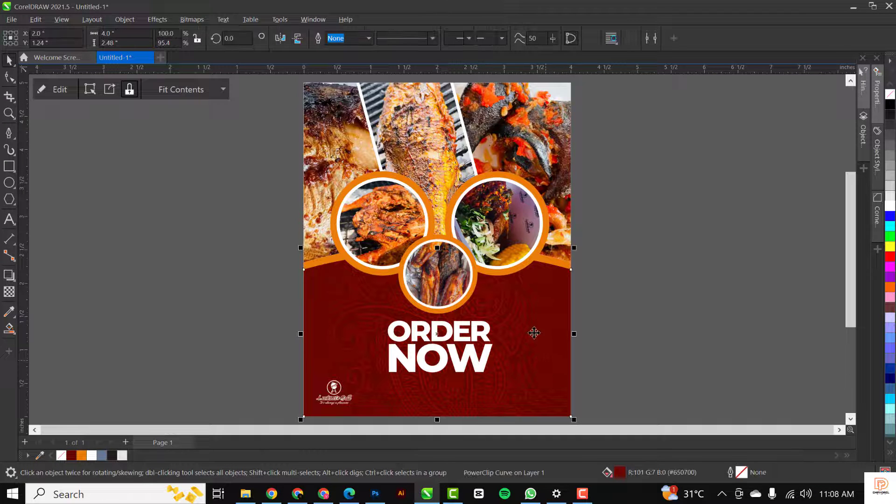
{"action": "double_click", "coordinate": [534, 321]}
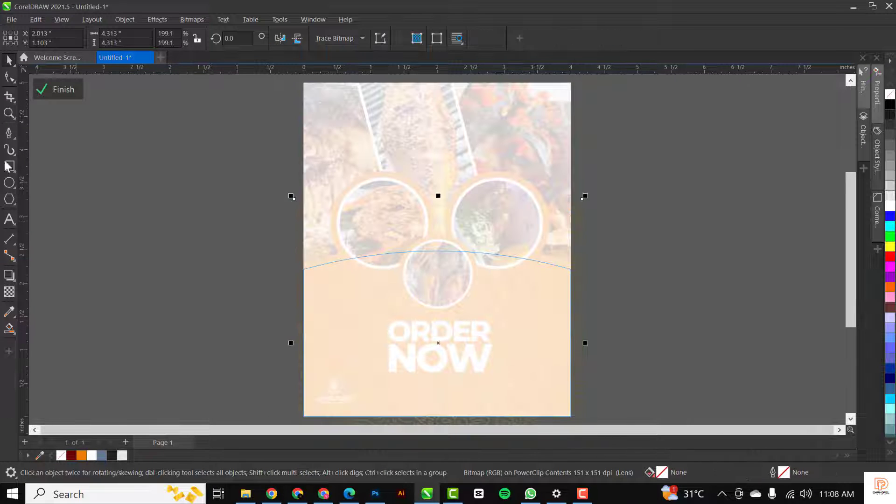
{"action": "left_click", "coordinate": [11, 293]}
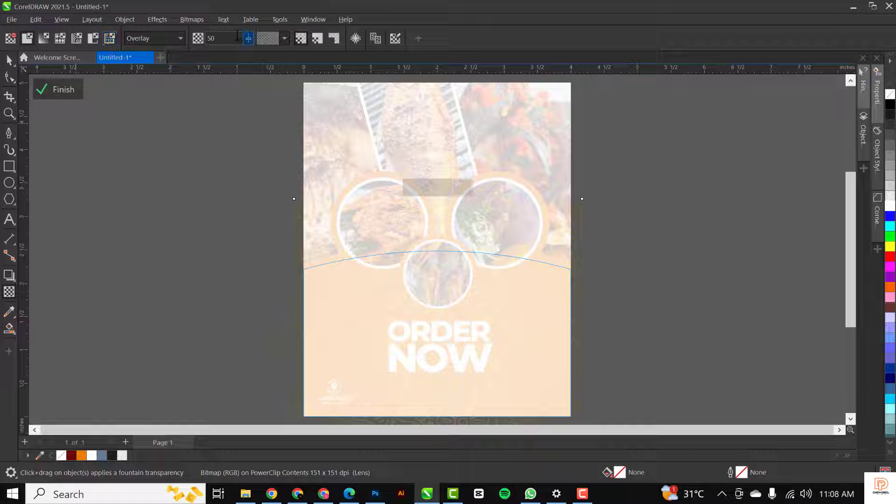
{"action": "key", "text": "space"}
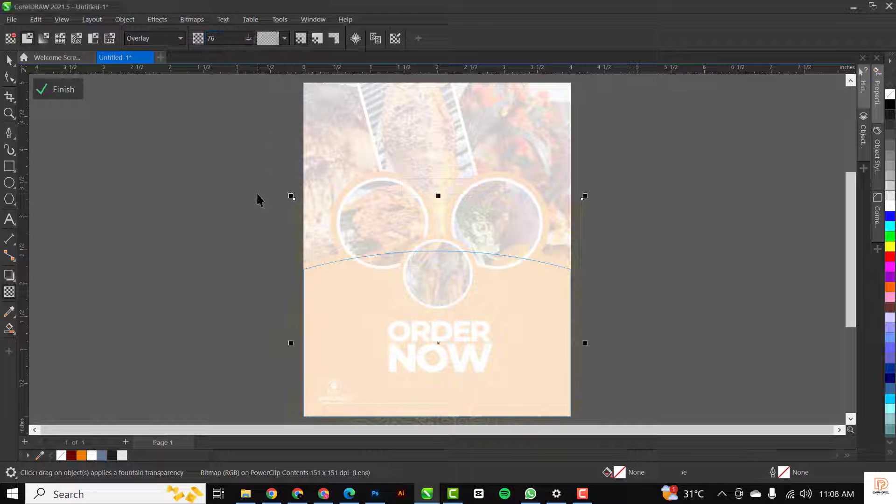
{"action": "left_click", "coordinate": [258, 198]}
{"action": "left_click", "coordinate": [258, 198]}
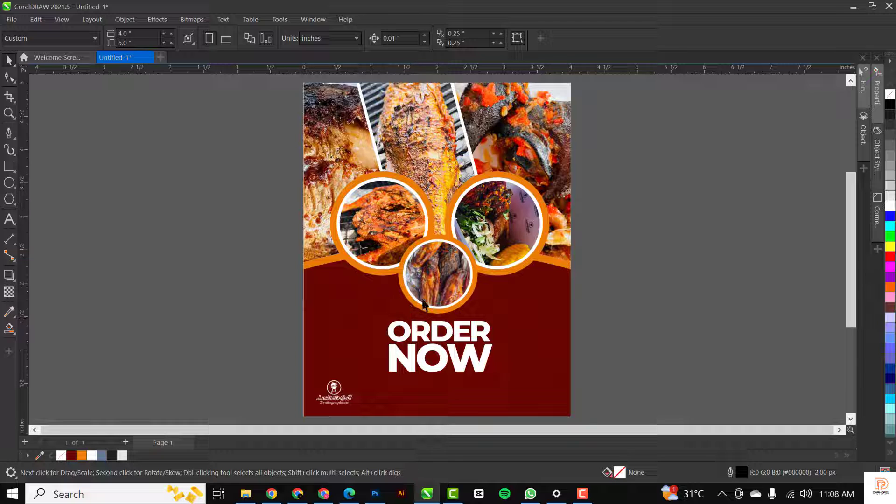
- Import the DETAILS contact image, scale it to about 1.73 inches wide, and centre it beneath NOW
{"action": "left_click", "coordinate": [431, 351]}
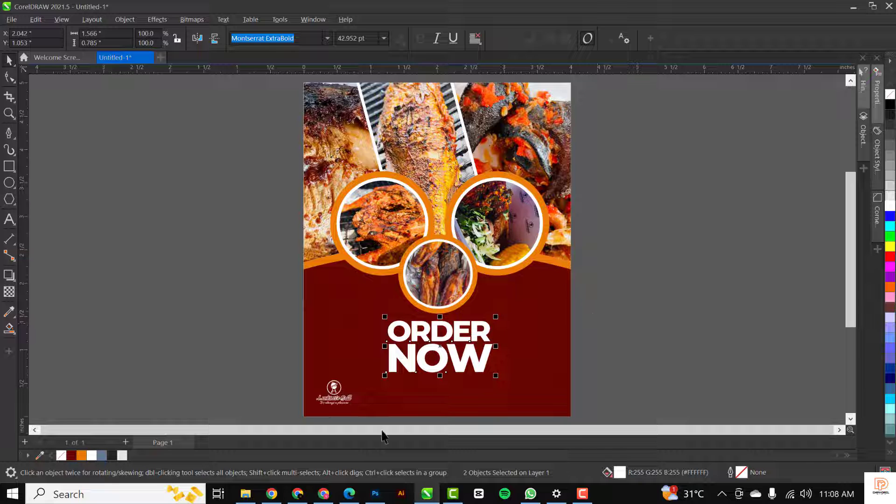
{"action": "left_click", "coordinate": [245, 493]}
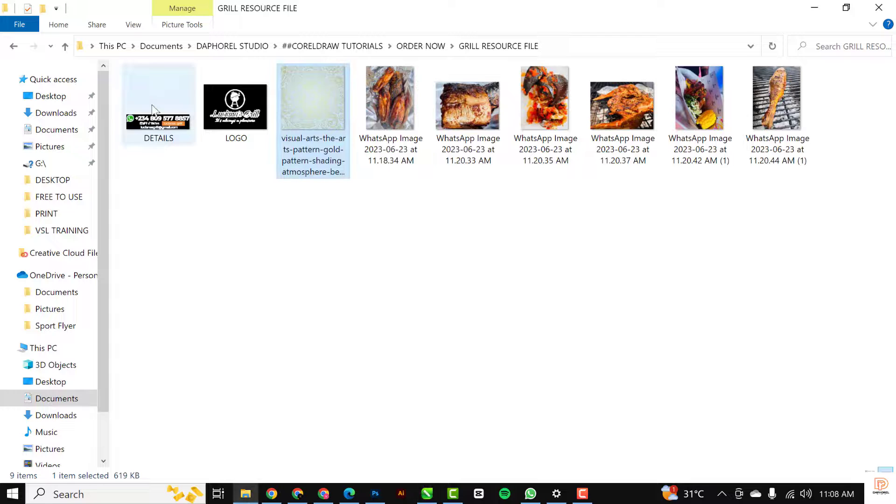
{"action": "left_click_drag", "start_coordinate": [151, 127], "coordinate": [444, 393]}
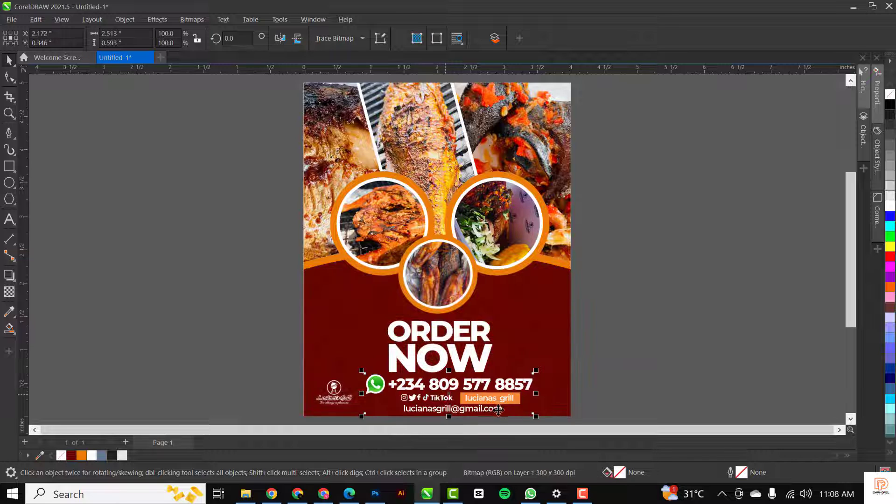
{"action": "left_click_drag", "start_coordinate": [532, 414], "coordinate": [522, 426]}
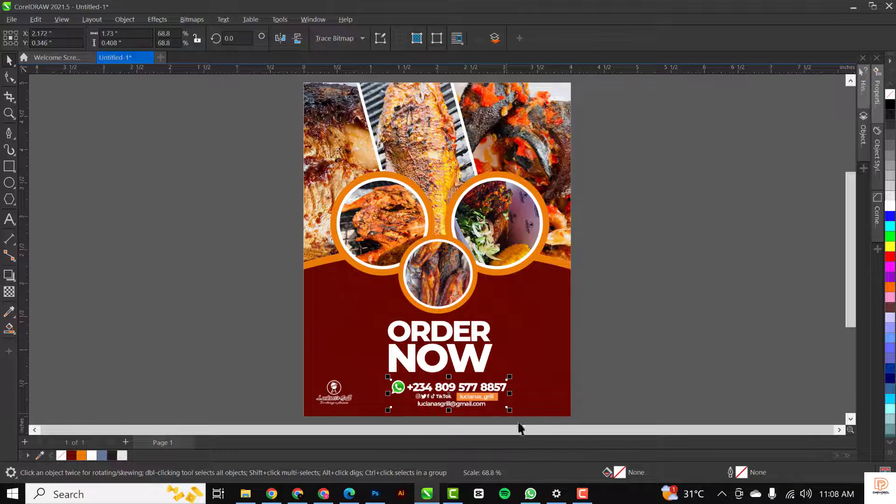
{"action": "left_click_drag", "start_coordinate": [493, 397], "coordinate": [483, 396]}
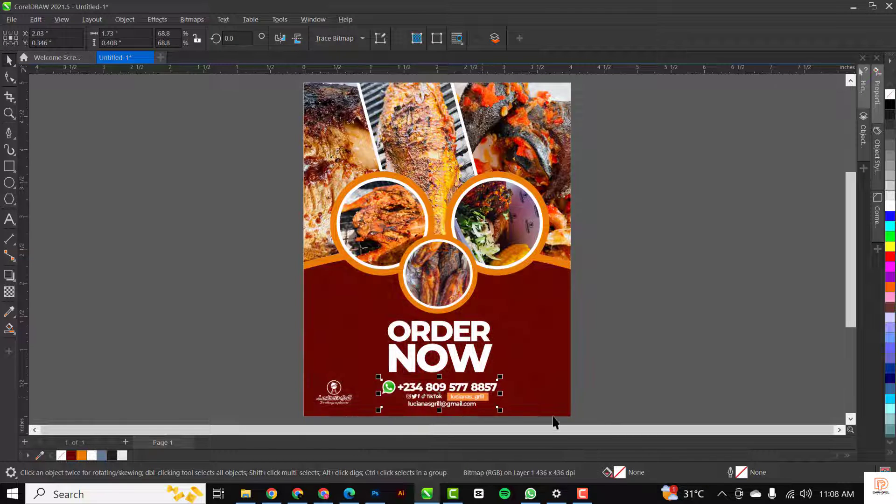
{"action": "left_click", "coordinate": [581, 354]}
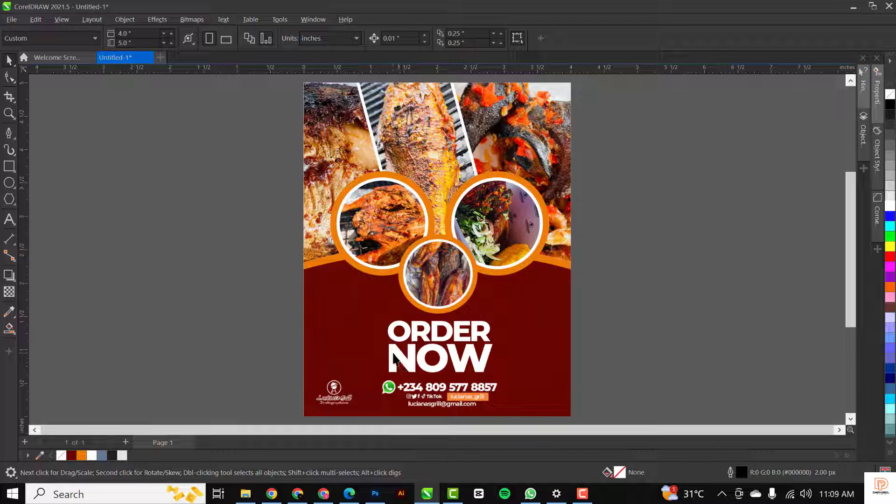
- Add an exclamation mark to NOW and enlarge the word slightly
{"action": "left_click", "coordinate": [489, 368]}
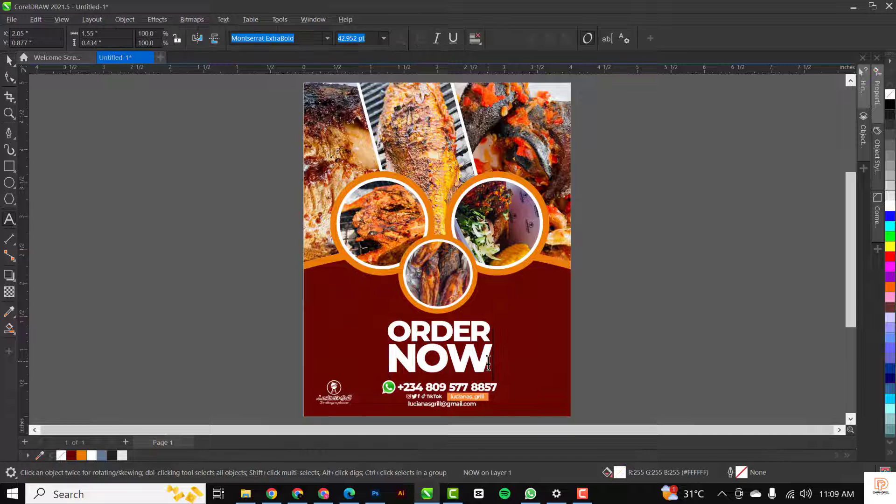
{"action": "key", "text": "ctrl+space"}
{"action": "left_click_drag", "start_coordinate": [511, 376], "coordinate": [512, 378]}
- Nudge ORDER up slightly above NOW!
{"action": "left_click", "coordinate": [452, 349]}
{"action": "left_click", "coordinate": [451, 339]}
{"action": "key", "text": "Up"}
{"action": "key", "text": "Up"}
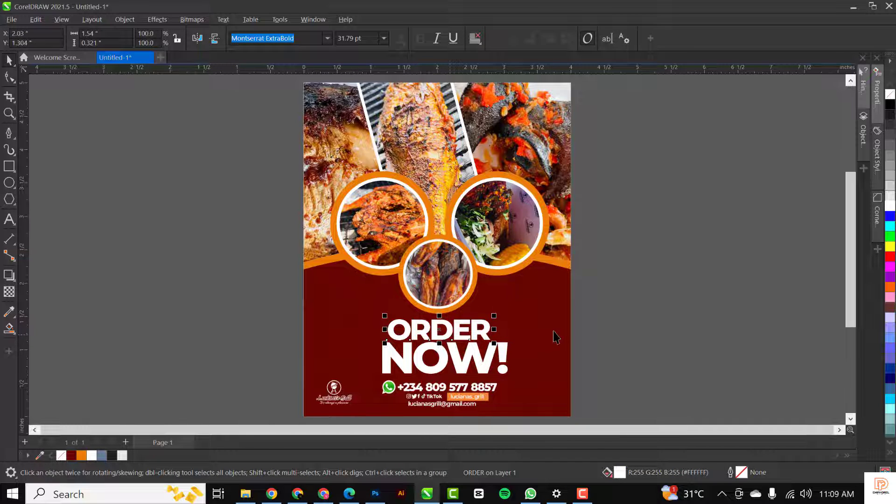
- Move ORDER, NOW! and the contact details together slightly left to centre them beneath the small picture circle
{"action": "left_click_drag", "start_coordinate": [577, 307], "coordinate": [380, 397]}
{"action": "left_click_drag", "start_coordinate": [498, 320], "coordinate": [495, 320]}
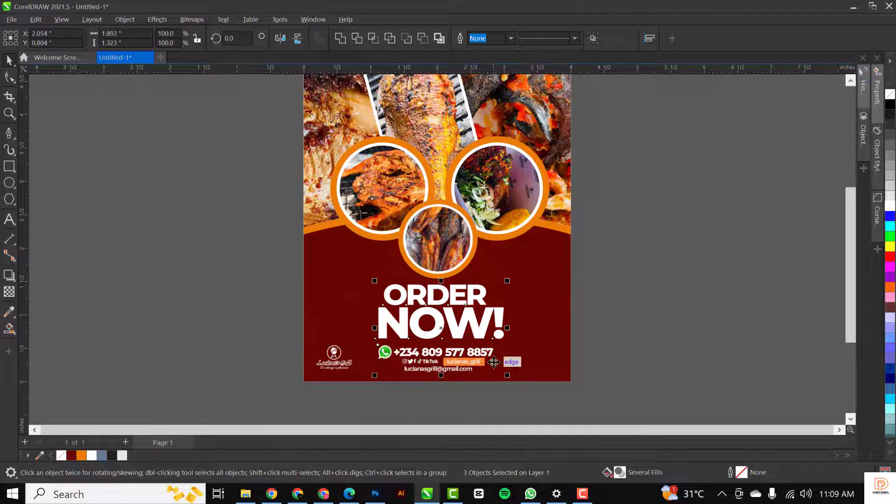
{"action": "left_click", "coordinate": [617, 310]}
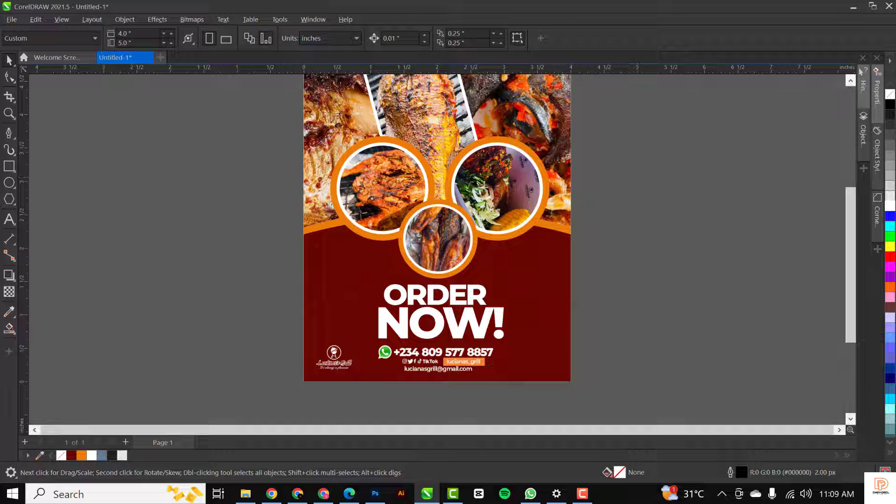
- Draw a rectangle about 1.05 × 0.26 inches beneath the right picture circle and round its corners fully into a pill
{"action": "key", "text": "F6"}
{"action": "scroll", "coordinate": [536, 260], "scroll_direction": "up", "scroll_amount": 2}
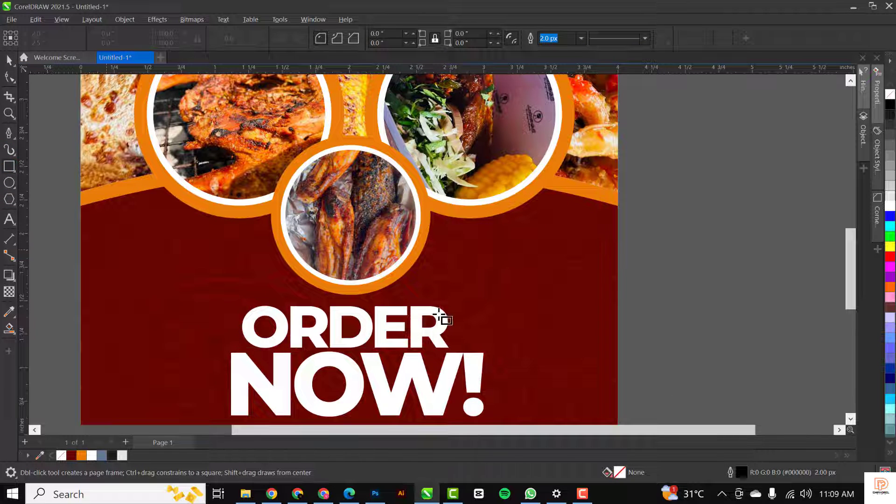
{"action": "left_click_drag", "start_coordinate": [442, 254], "coordinate": [583, 289]}
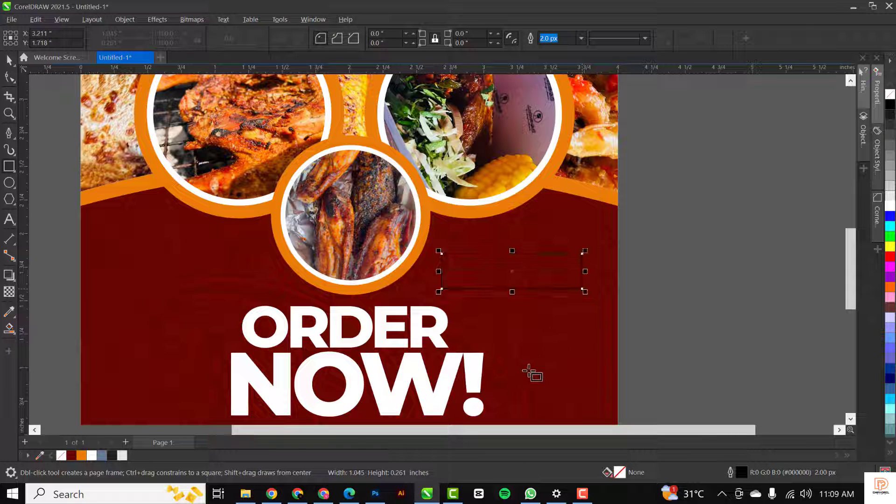
{"action": "left_click", "coordinate": [9, 77]}
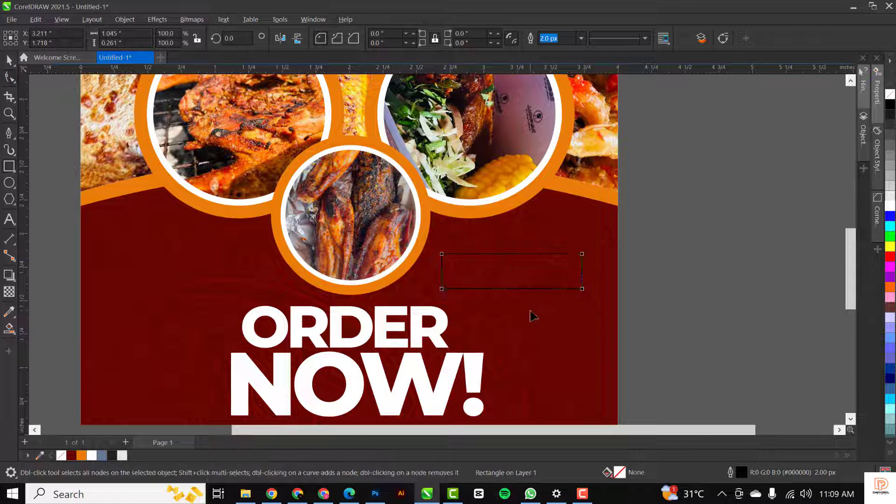
{"action": "left_click_drag", "start_coordinate": [443, 289], "coordinate": [463, 290]}
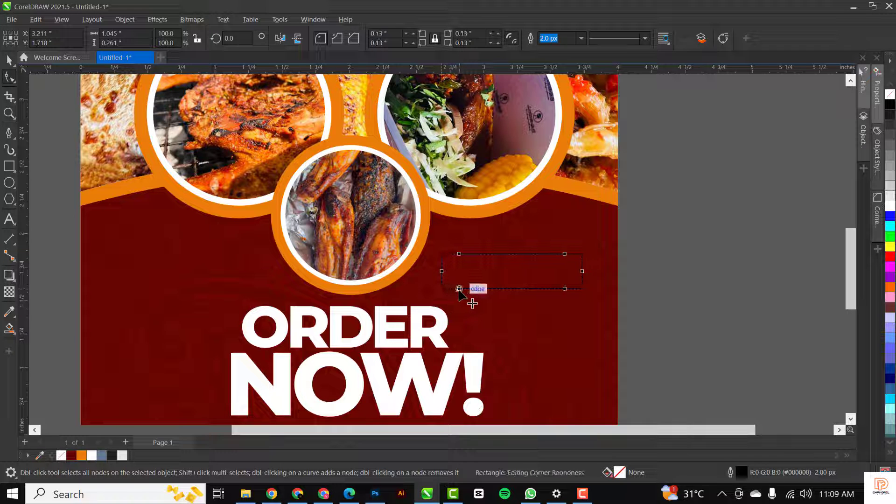
{"action": "key", "text": "space"}
{"action": "key", "text": "Escape"}
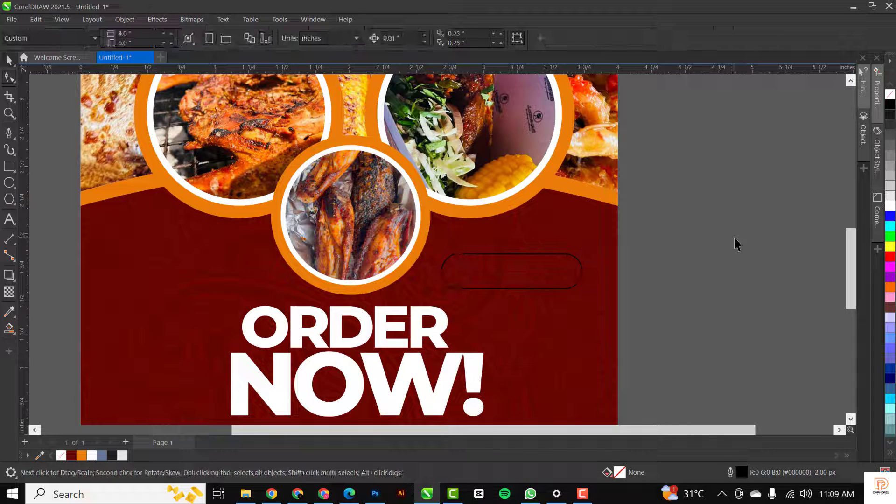
- Fill the pill with the orange sampled from the small circle's ring and remove its outline
{"action": "left_click", "coordinate": [9, 312]}
{"action": "left_click", "coordinate": [346, 138]}
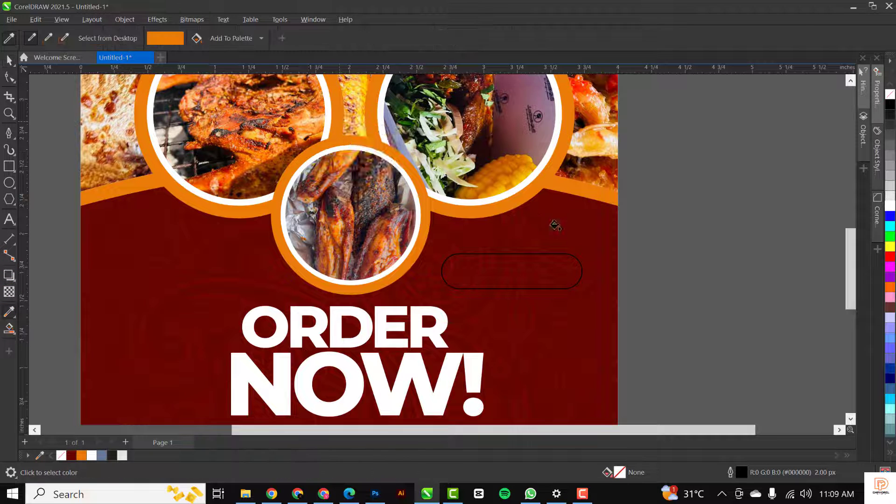
{"action": "left_click", "coordinate": [498, 275]}
{"action": "key", "text": "space"}
{"action": "left_click", "coordinate": [502, 282]}
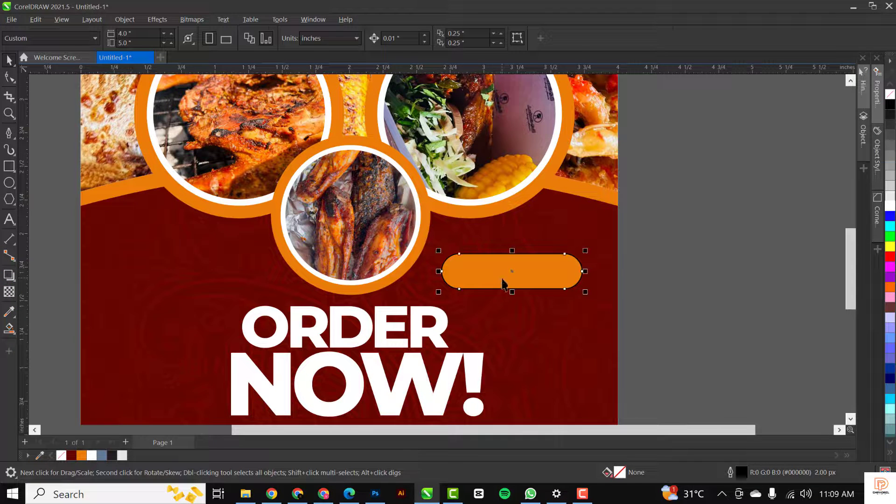
{"action": "right_click", "coordinate": [890, 95]}
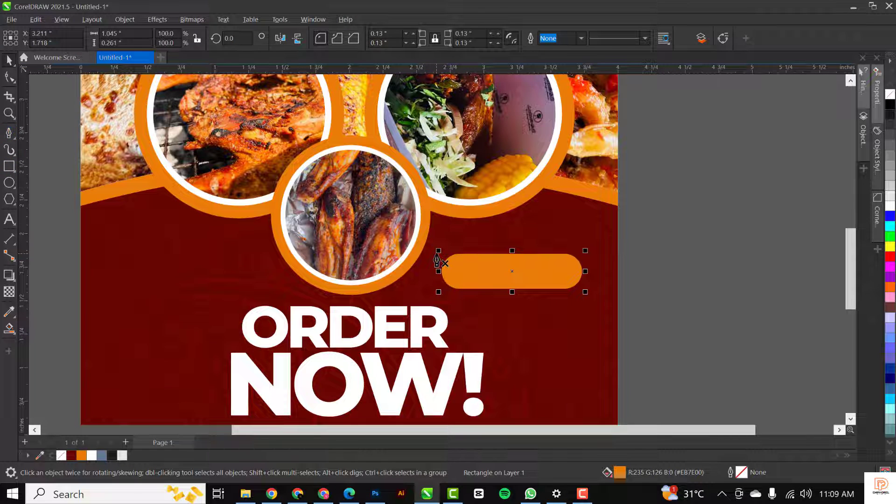
- Draw a closed three-point shape about 0.36 × 0.15 inches beside the pill's upper-left end
{"action": "scroll", "coordinate": [435, 260], "scroll_direction": "up", "scroll_amount": 3}
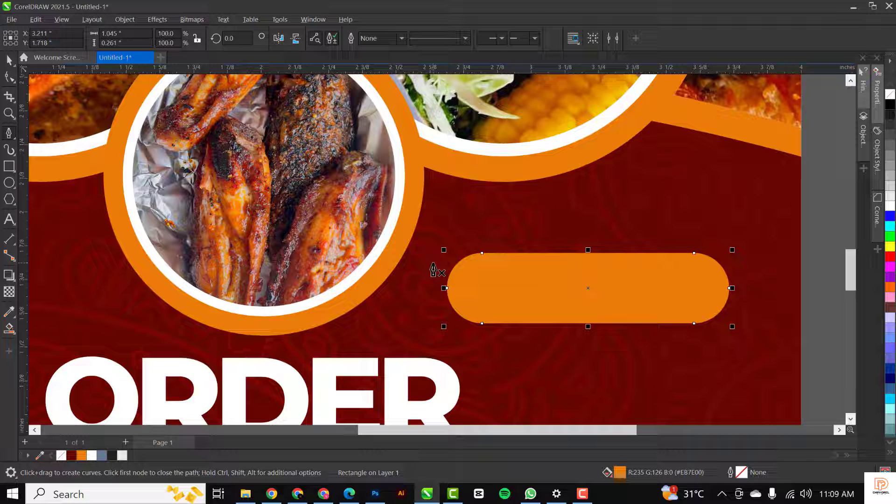
{"action": "left_click", "coordinate": [434, 263]}
{"action": "left_click", "coordinate": [435, 233]}
{"action": "left_click", "coordinate": [533, 223]}
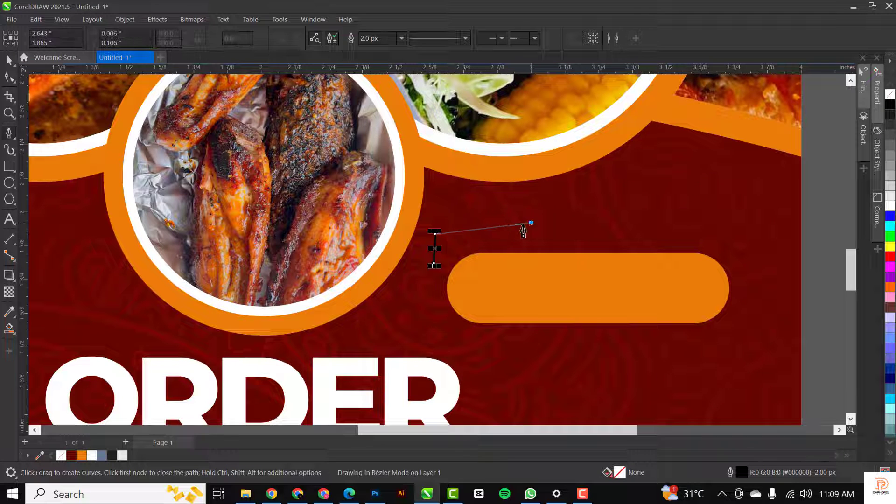
{"action": "left_click", "coordinate": [434, 264]}
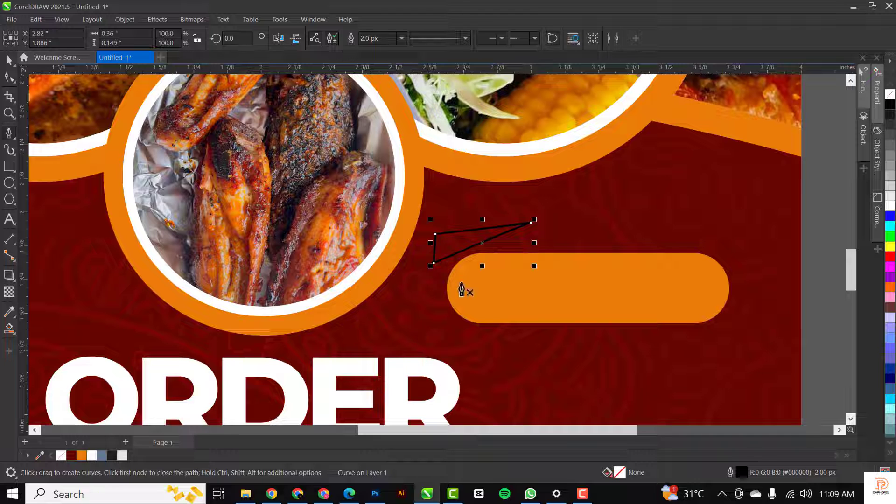
- Curve the triangular shape's edges, delete its upper-left node, and bend it into a crescent that follows the pill's rounded end
{"action": "left_click", "coordinate": [9, 76]}
{"action": "right_click", "coordinate": [472, 247]}
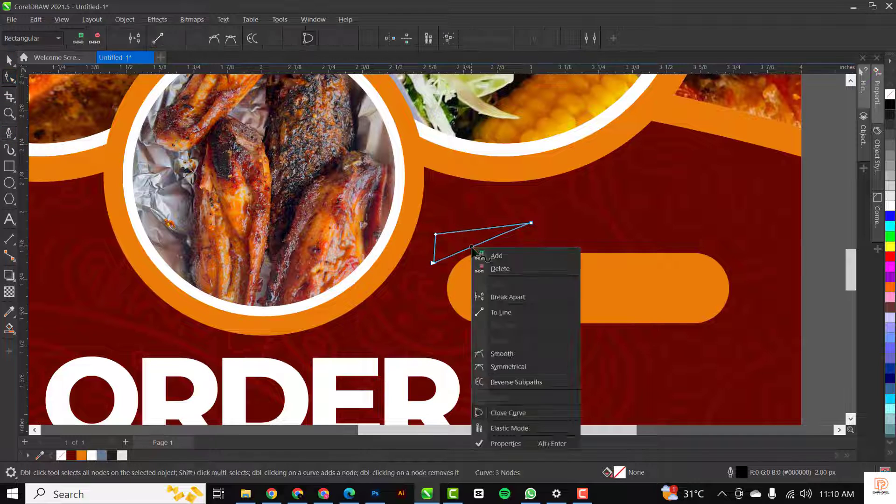
{"action": "left_click_drag", "start_coordinate": [475, 244], "coordinate": [463, 244]}
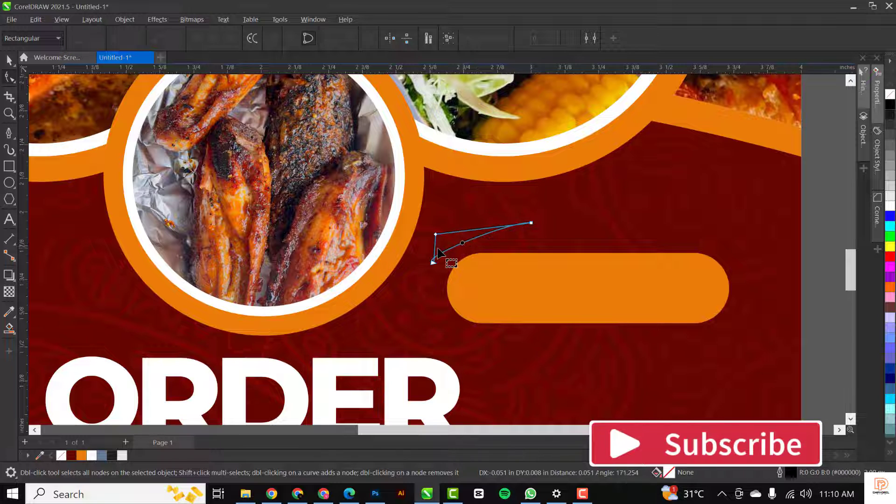
{"action": "double_click", "coordinate": [435, 234]}
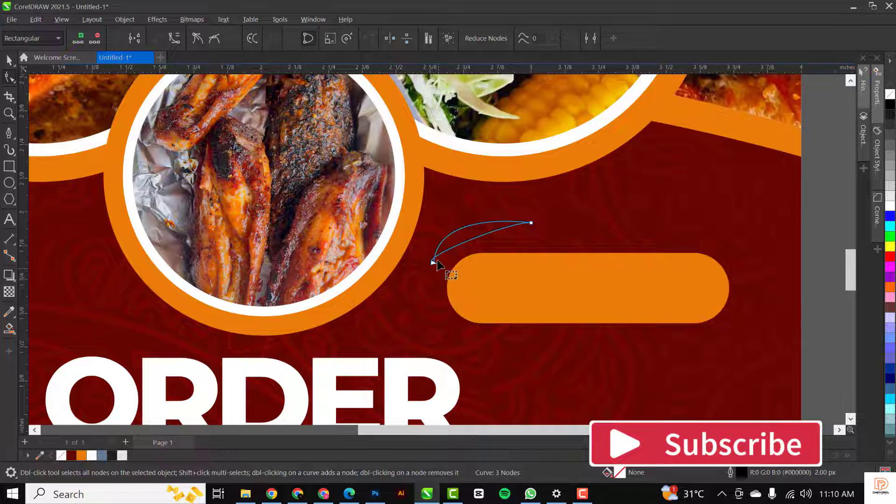
{"action": "left_click", "coordinate": [432, 263]}
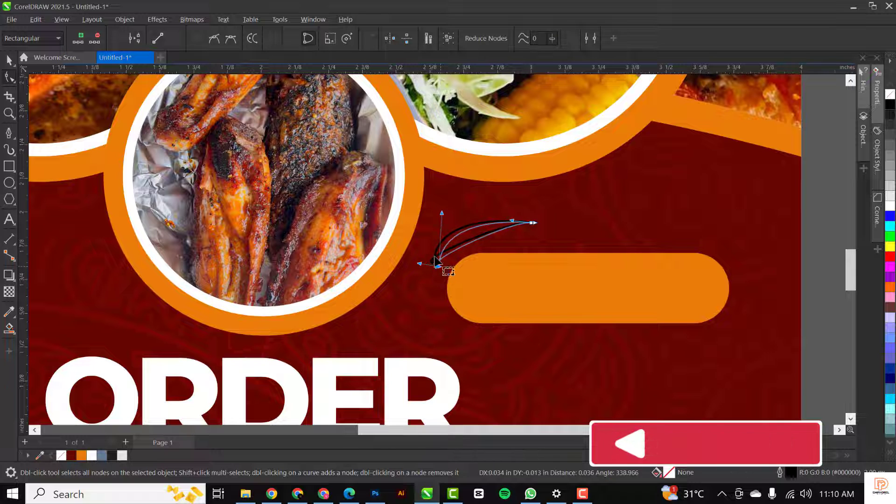
{"action": "left_click_drag", "start_coordinate": [442, 216], "coordinate": [401, 211]}
{"action": "mouse_move", "coordinate": [520, 227]}
{"action": "left_mouse_down"}
{"action": "mouse_move", "coordinate": [521, 251]}
{"action": "mouse_move", "coordinate": [504, 226]}
{"action": "mouse_move", "coordinate": [456, 237]}
{"action": "mouse_move", "coordinate": [494, 234]}
{"action": "mouse_move", "coordinate": [427, 266]}
{"action": "mouse_move", "coordinate": [463, 267]}
{"action": "mouse_move", "coordinate": [449, 252]}
{"action": "mouse_move", "coordinate": [464, 233]}
{"action": "left_mouse_up"}
{"action": "key", "text": "space"}
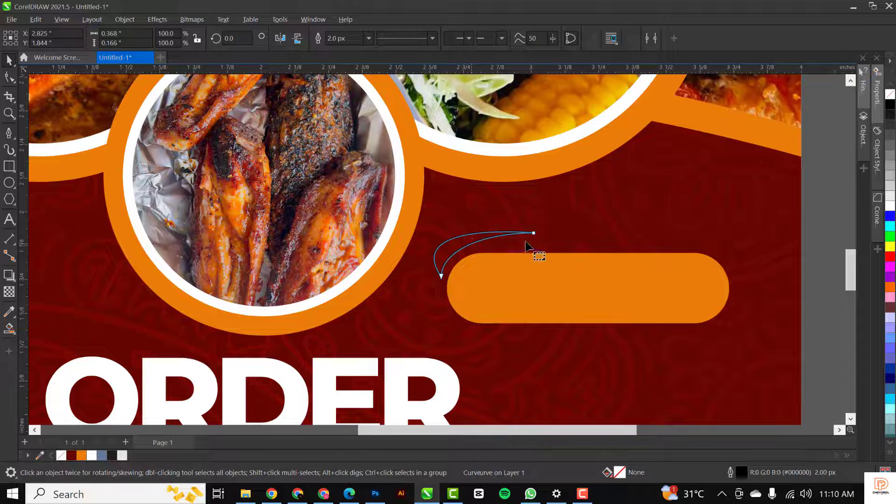
- Shorten the crescent to about 0.27 × 0.15 inches against the pill and colour it orange without an outline
{"action": "key", "text": "F10"}
{"action": "left_click_drag", "start_coordinate": [534, 233], "coordinate": [517, 251]}
{"action": "key", "text": "space"}
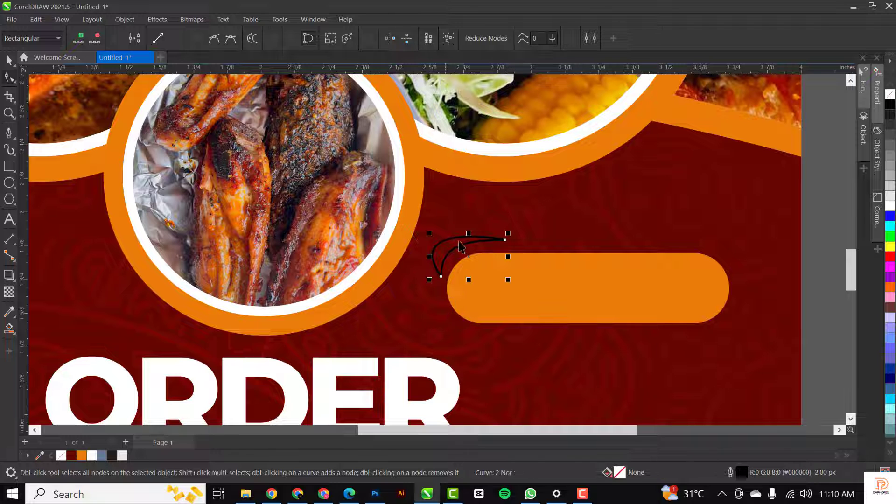
{"action": "left_click_drag", "start_coordinate": [454, 241], "coordinate": [451, 242]}
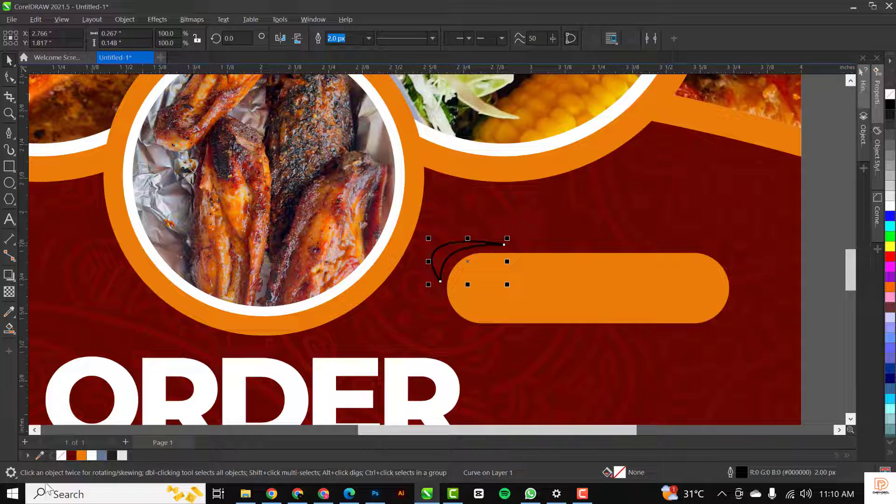
{"action": "left_click", "coordinate": [83, 456]}
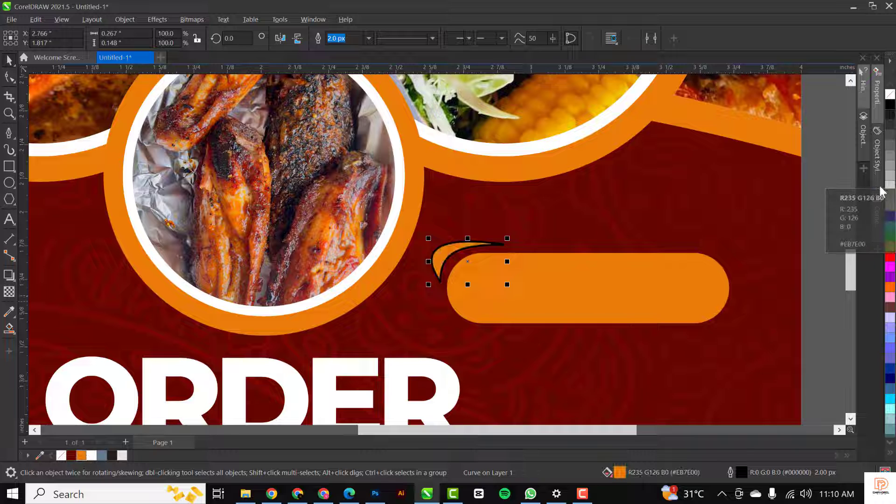
{"action": "right_click", "coordinate": [890, 96]}
- Duplicate the crescent, mirror the copy horizontally and vertically, and place it around the pill's lower-right end
{"action": "left_click_drag", "start_coordinate": [462, 255], "coordinate": [722, 340]}
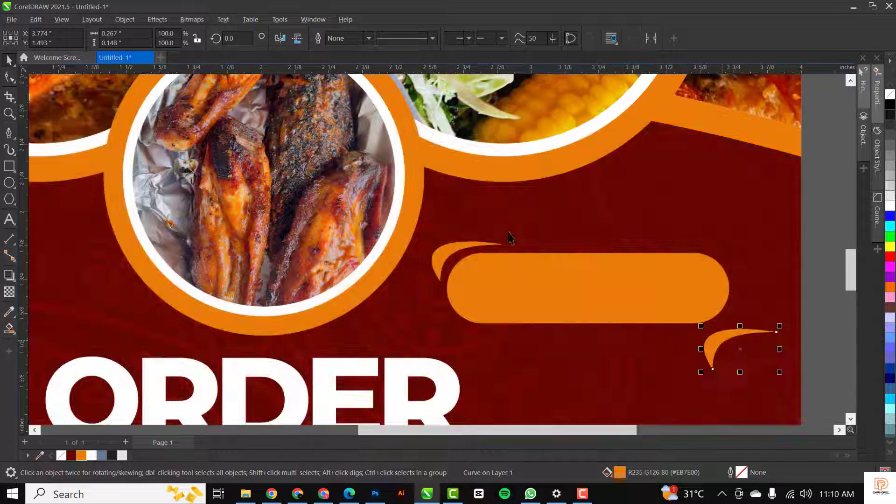
{"action": "left_click", "coordinate": [279, 40]}
{"action": "left_click", "coordinate": [297, 39]}
{"action": "left_click_drag", "start_coordinate": [760, 348], "coordinate": [736, 321]}
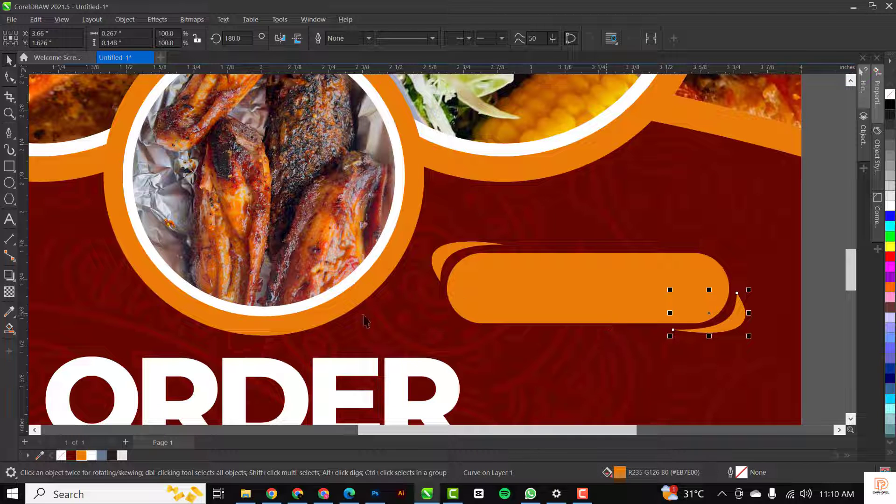
- Add the text "Meal as low" over the orange pill
{"action": "left_click", "coordinate": [8, 220]}
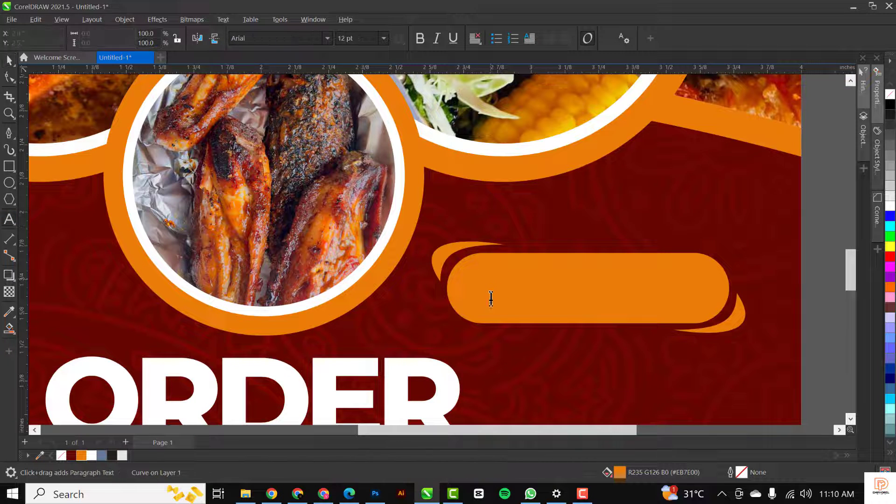
{"action": "left_click", "coordinate": [491, 299]}
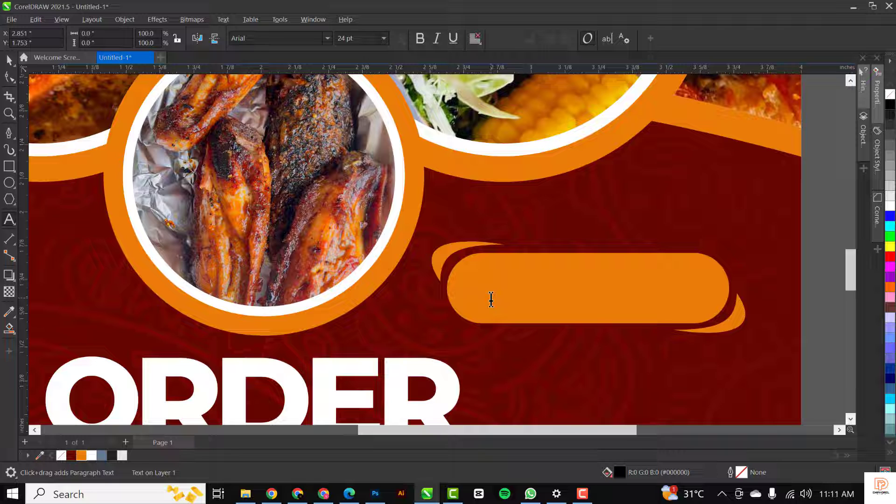
{"action": "type", "text": "Me"}
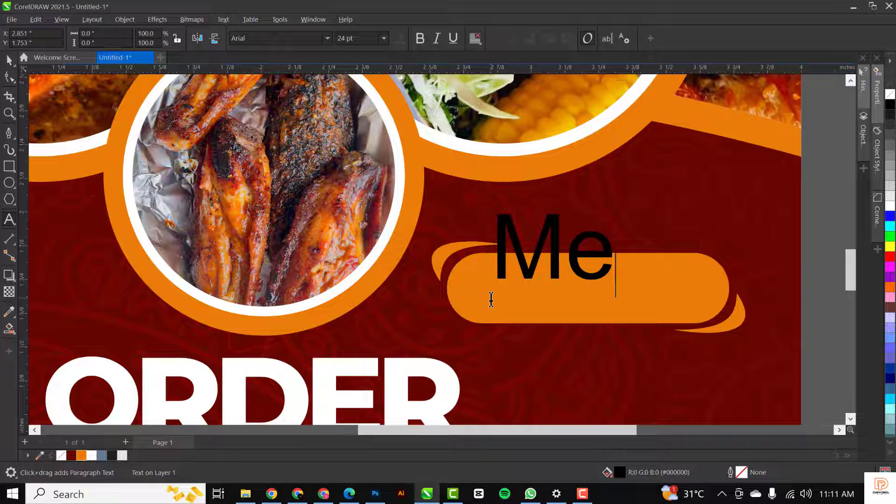
{"action": "type", "text": "al as low"}
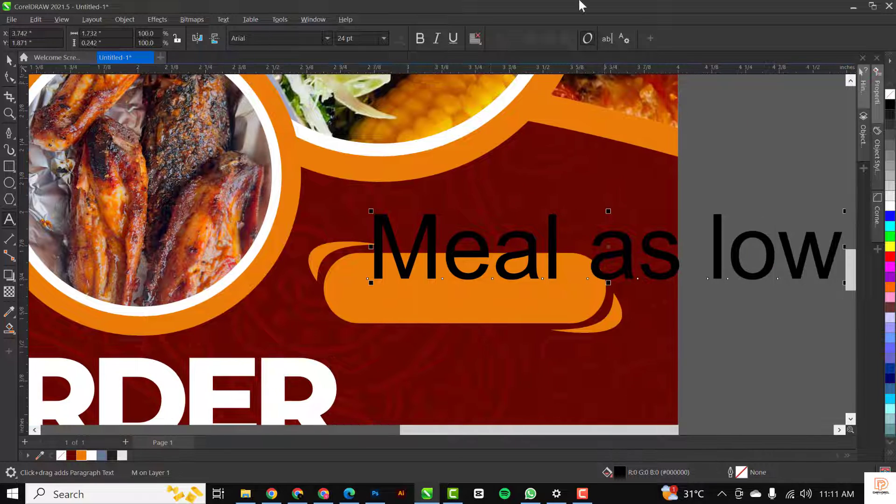
{"action": "key", "text": "ctrl+space"}
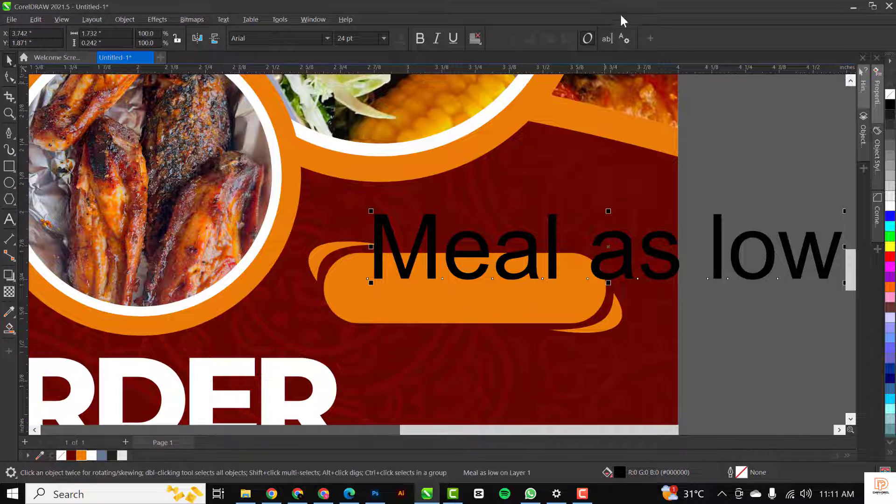
- Set "Meal as low" in Montserrat SemiBold, shrink it to about 8.3 pt to fit the pill, and tighten its letter spacing slightly
{"action": "left_click", "coordinate": [327, 38]}
{"action": "left_click", "coordinate": [300, 104]}
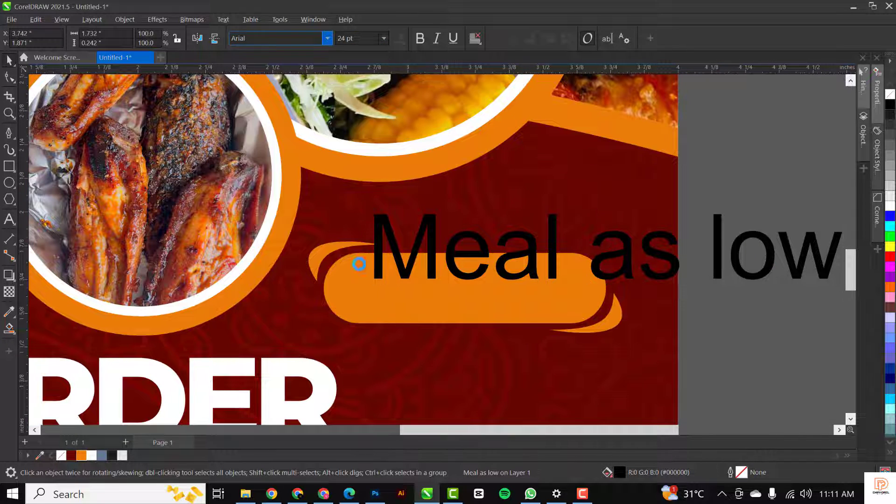
{"action": "scroll", "coordinate": [644, 226], "scroll_direction": "down", "scroll_amount": 1}
{"action": "left_click_drag", "start_coordinate": [644, 227], "coordinate": [516, 232]}
{"action": "key", "text": "F10"}
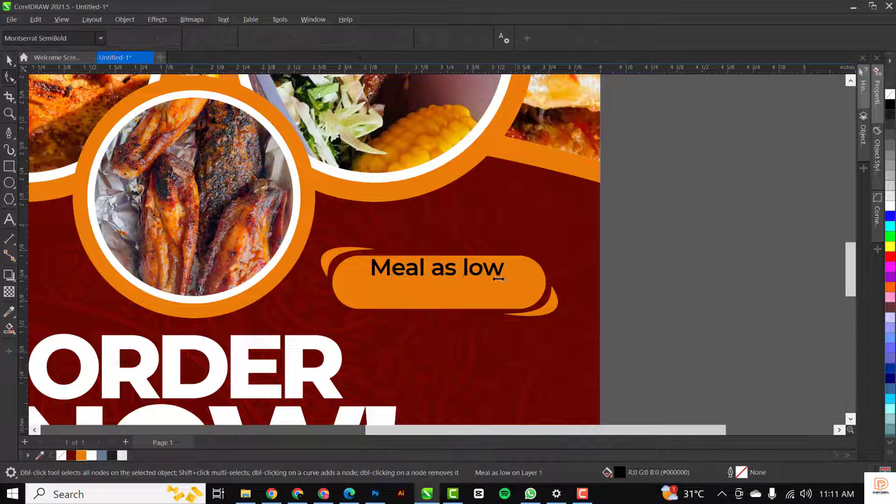
{"action": "key", "text": "space"}
- Duplicate the "Meal as low" text just below itself and change the copy to "as"
{"action": "left_click_drag", "start_coordinate": [438, 274], "coordinate": [439, 298]}
{"action": "double_click", "coordinate": [437, 298]}
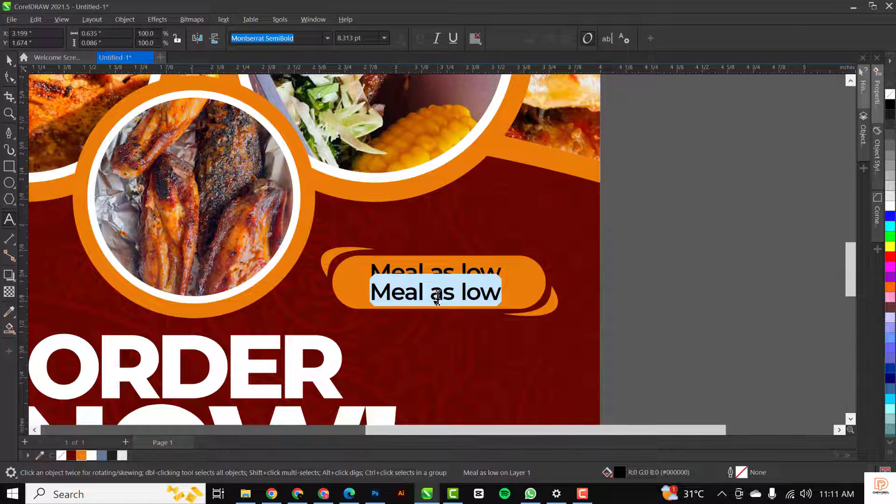
{"action": "type", "text": "as as"}
- Add "N2,500" in Montserrat ExtraBold after the second-line "as" and enlarge it slightly
{"action": "left_click", "coordinate": [328, 38]}
{"action": "left_click", "coordinate": [303, 88]}
{"action": "type", "text": "N"}
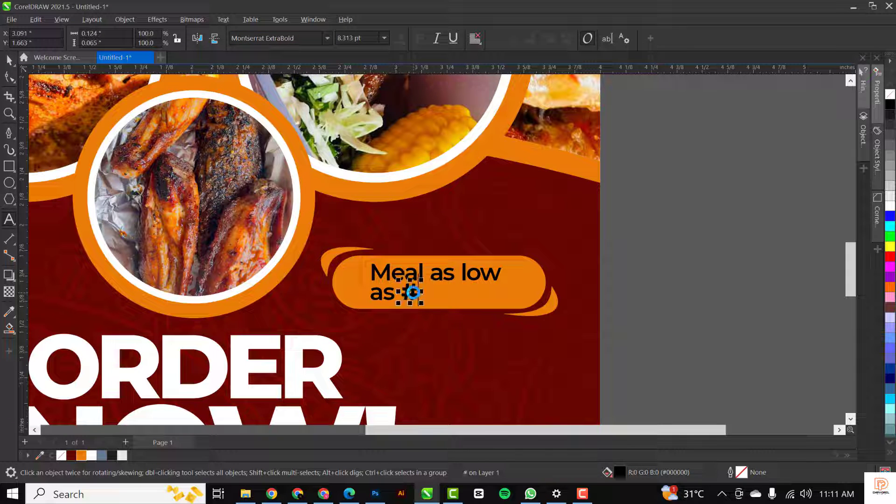
{"action": "type", "text": "2,500"}
{"action": "key", "text": "ctrl+space"}
{"action": "scroll", "coordinate": [413, 292], "scroll_direction": "up", "scroll_amount": 1}
{"action": "left_click_drag", "start_coordinate": [515, 312], "coordinate": [529, 319]}
- Fit the three text pieces inside the orange pill at about 0.6 inch wide overall and colour them white
{"action": "left_click_drag", "start_coordinate": [707, 229], "coordinate": [326, 309]}
{"action": "left_click", "coordinate": [434, 308], "text": "shift"}
{"action": "left_click_drag", "start_coordinate": [435, 308], "coordinate": [484, 258]}
{"action": "left_click", "coordinate": [890, 208]}
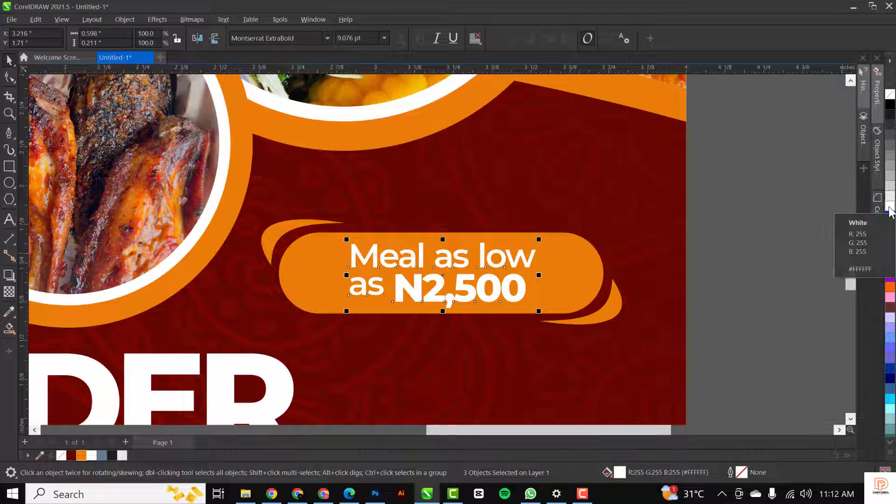
- Draw a small circle about 0.04 inch across above the pill's upper-right end and fill it orange without an outline
{"action": "left_click", "coordinate": [694, 234]}
{"action": "left_click", "coordinate": [9, 182]}
{"action": "left_click_drag", "start_coordinate": [584, 216], "coordinate": [597, 229]}
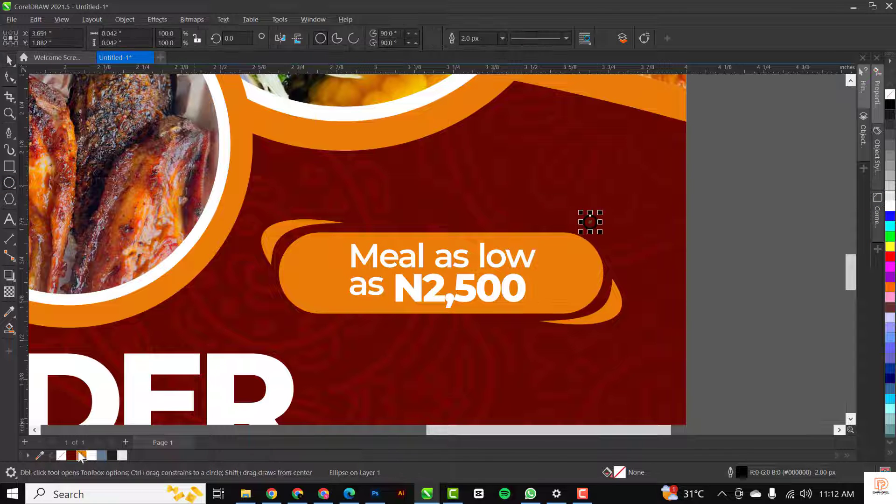
{"action": "scroll", "coordinate": [523, 246], "scroll_direction": "down", "scroll_amount": 3}
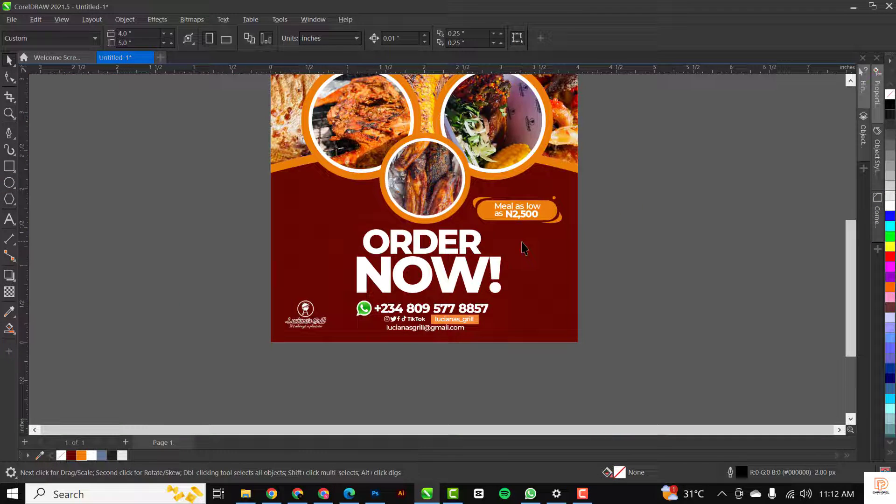